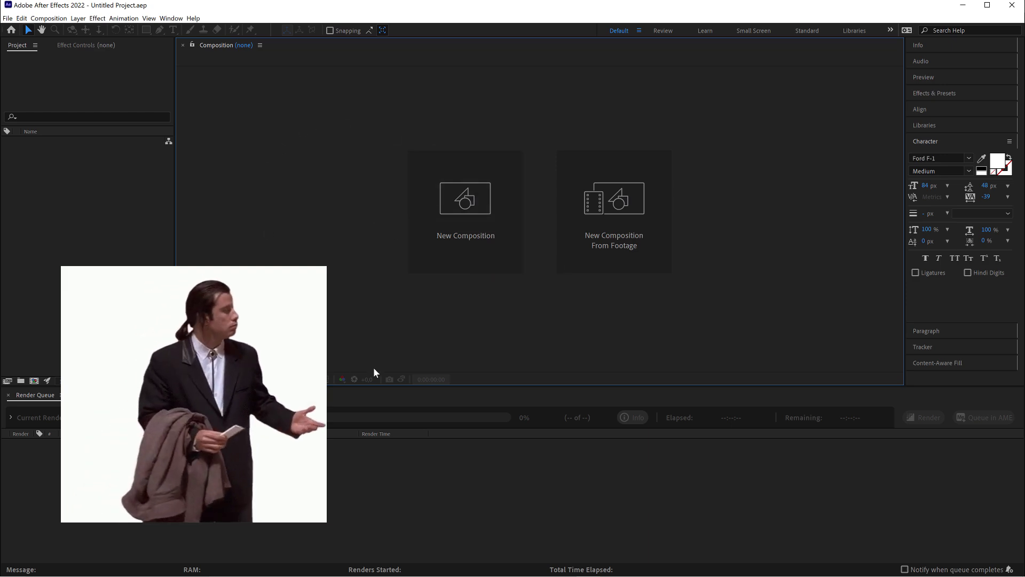
Launch Cavalry and minimize its console window.
{"action": "mouse_move", "coordinate": [375, 576]}
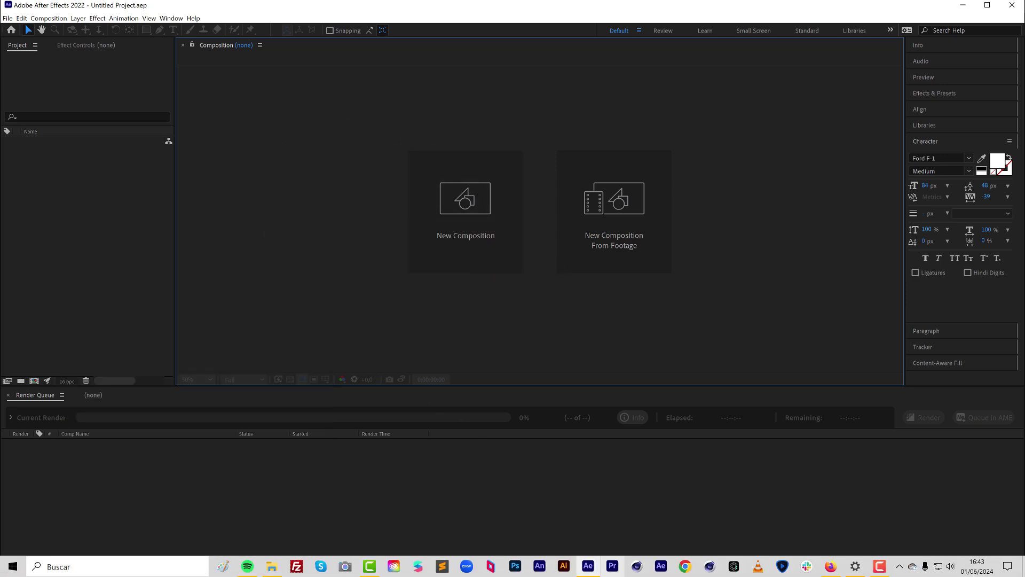
{"action": "left_click", "coordinate": [734, 566]}
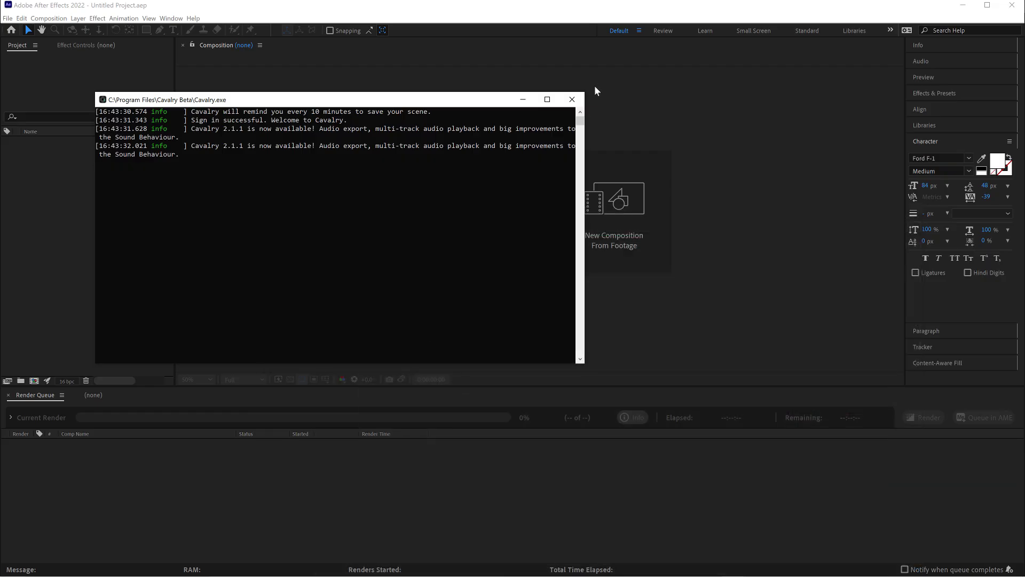
{"action": "left_click", "coordinate": [522, 100]}
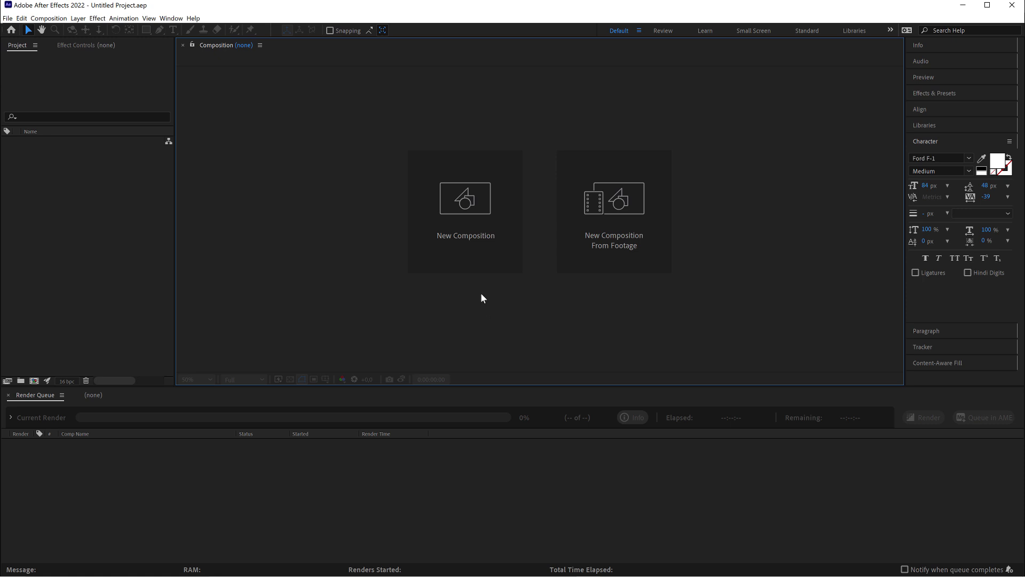
View the settings for a new composition in After Effects, and switch to the Cavalry window.
{"action": "left_click", "coordinate": [479, 261]}
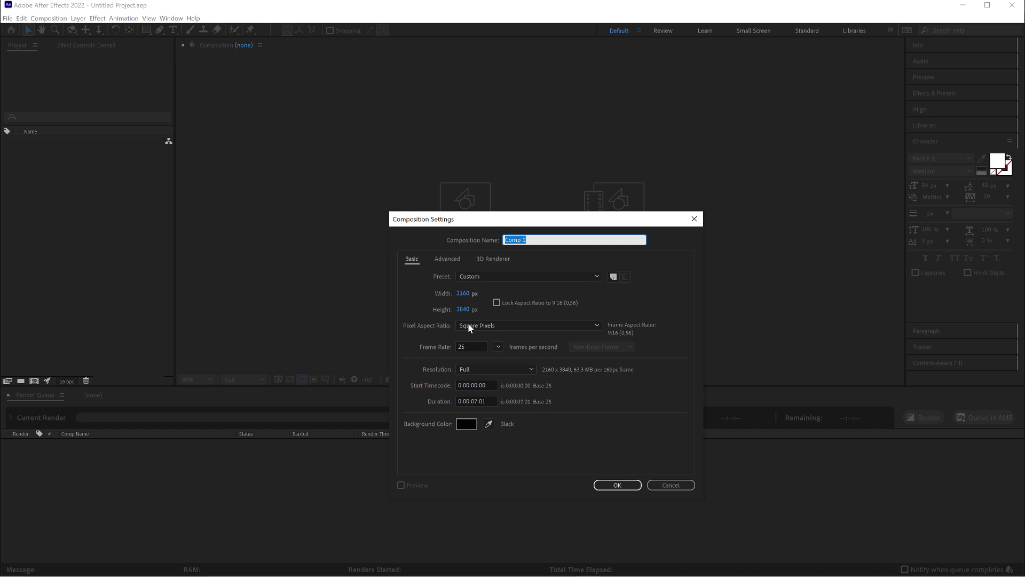
{"action": "mouse_move", "coordinate": [831, 574]}
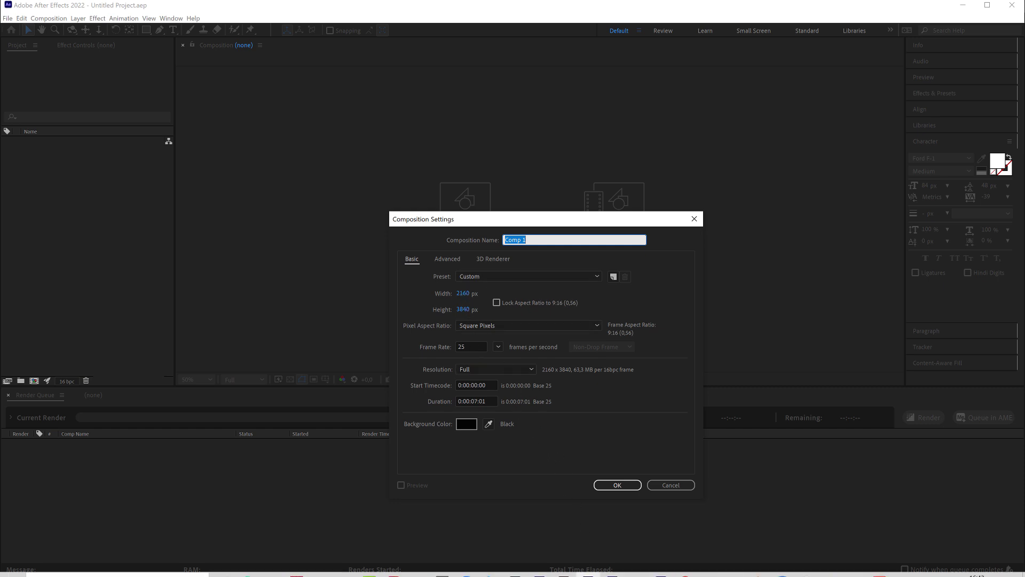
{"action": "left_click", "coordinate": [733, 566]}
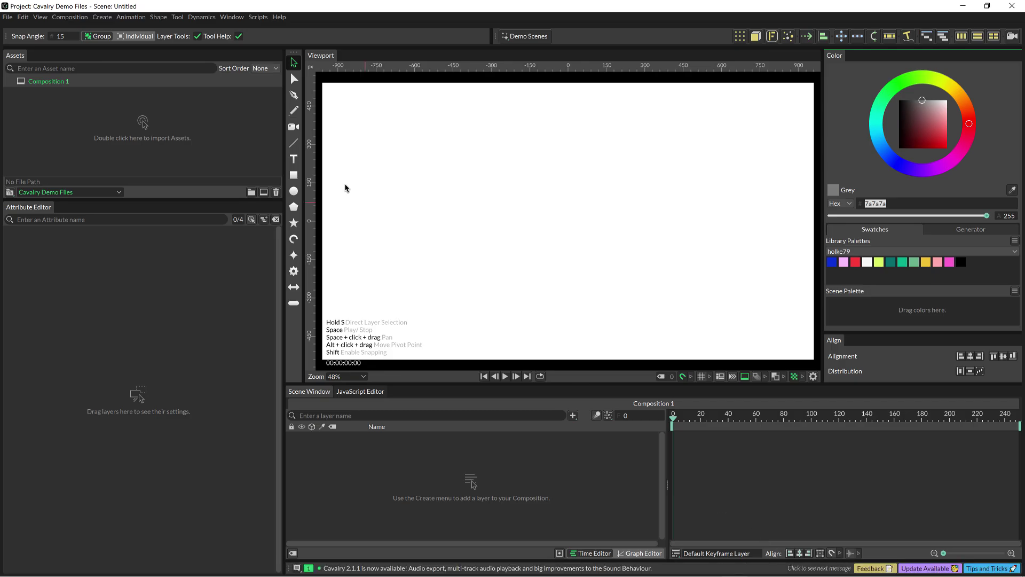
Review the resolution presets in the composition settings and close them without changing anything.
{"action": "left_click", "coordinate": [73, 17]}
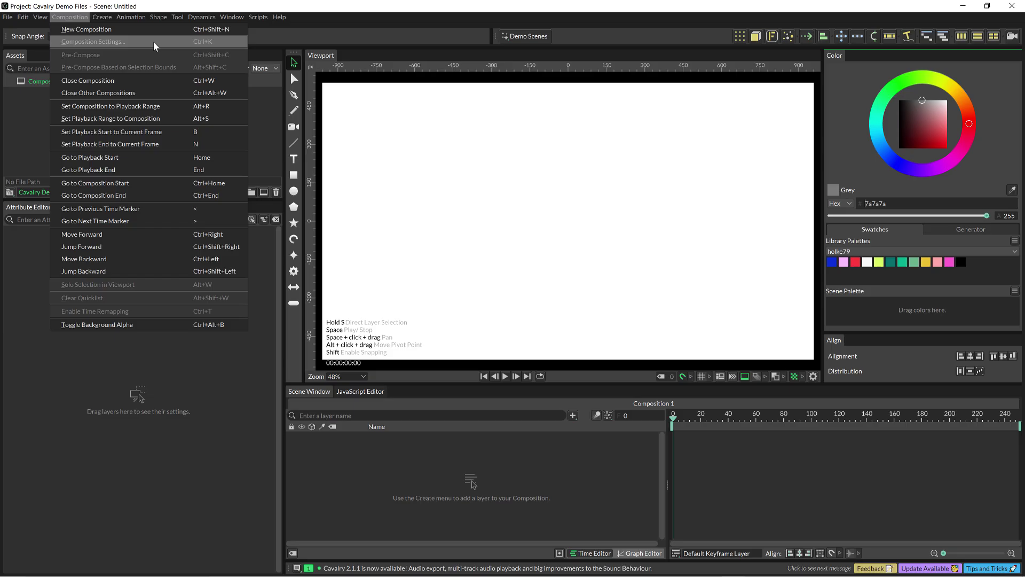
{"action": "left_click", "coordinate": [214, 58]}
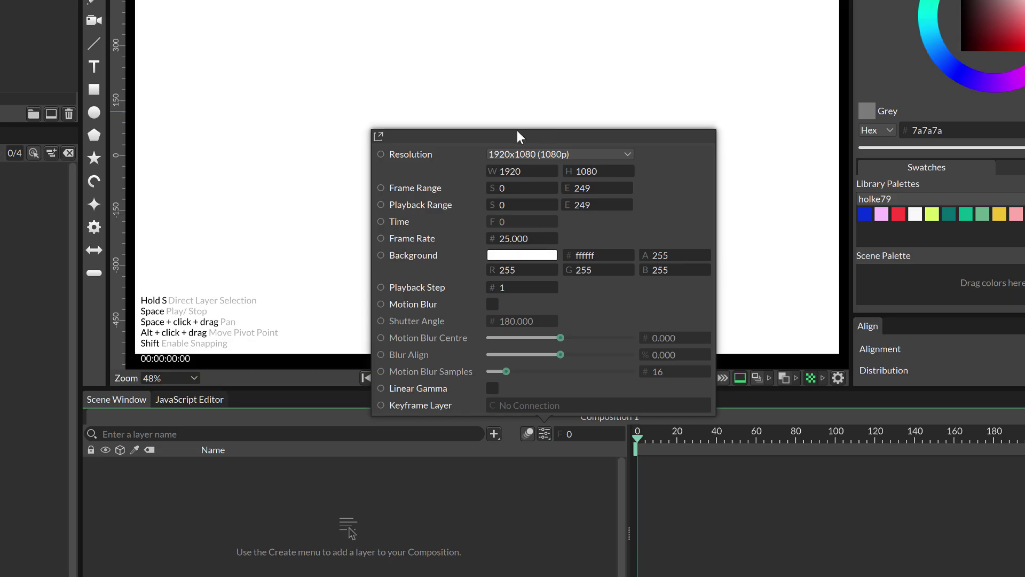
{"action": "left_click", "coordinate": [552, 152]}
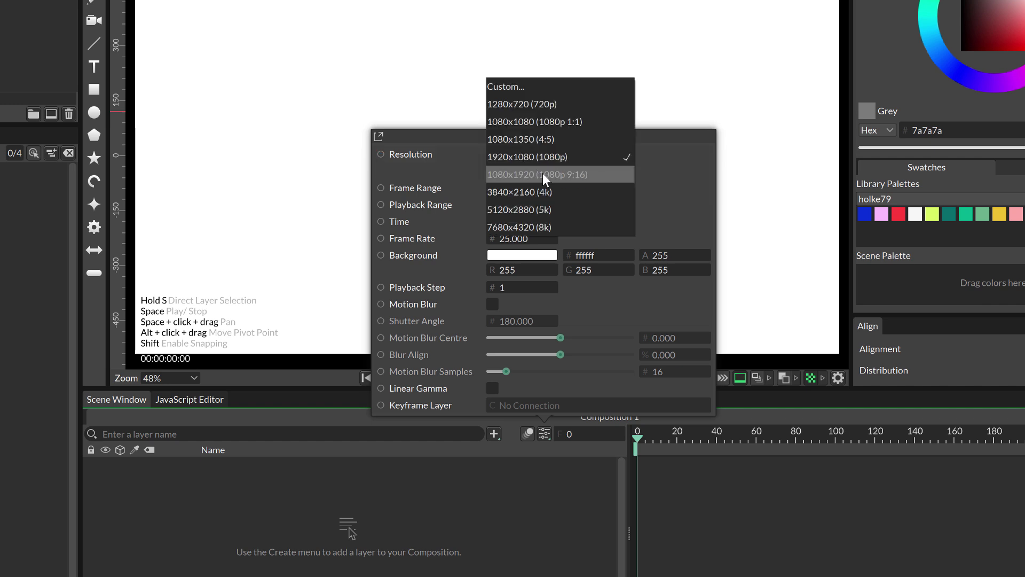
{"action": "left_click", "coordinate": [669, 175]}
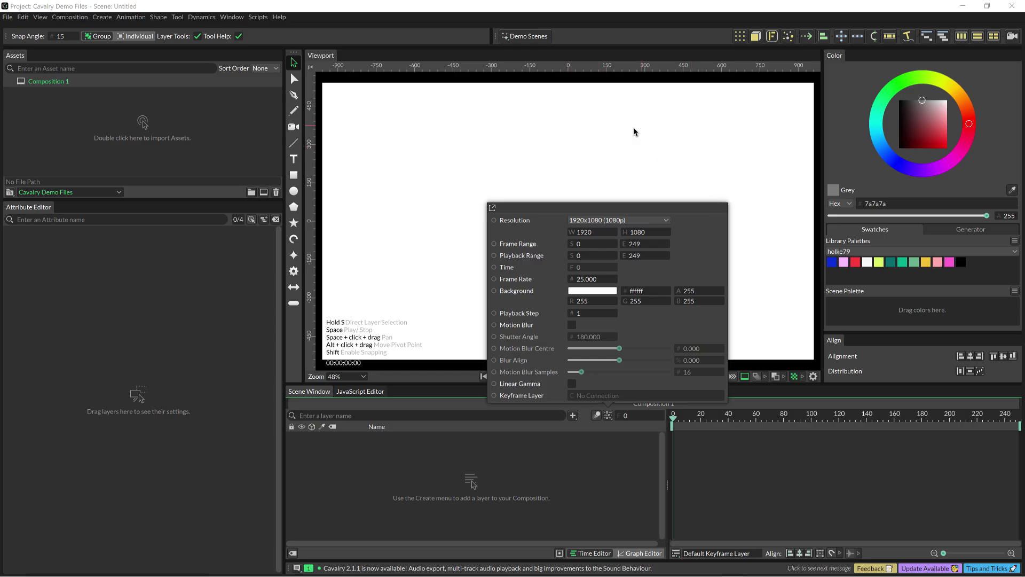
{"action": "left_click", "coordinate": [574, 143]}
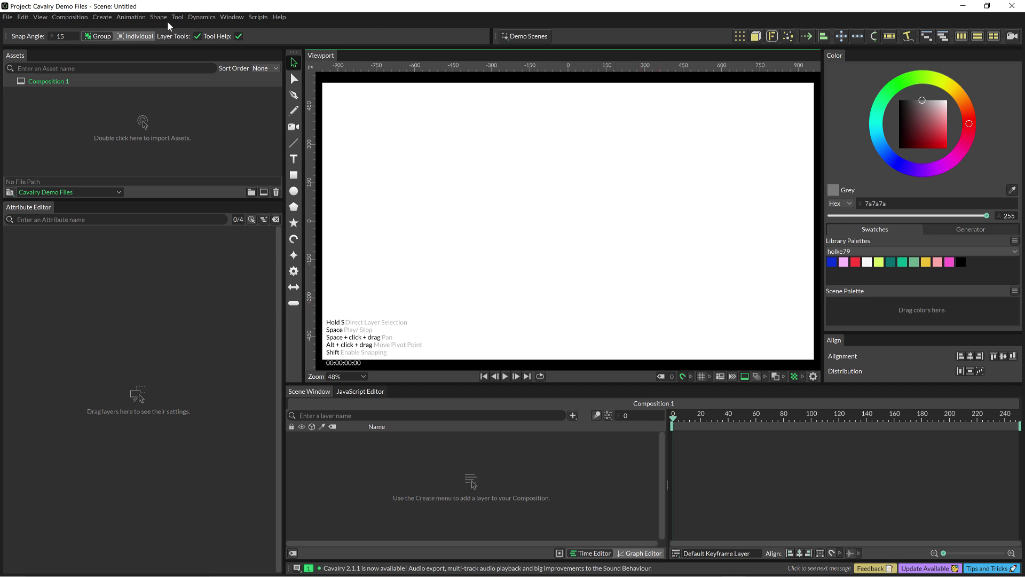
Set the composition's background color to black (000000) in the composition settings.
{"action": "left_click", "coordinate": [83, 17]}
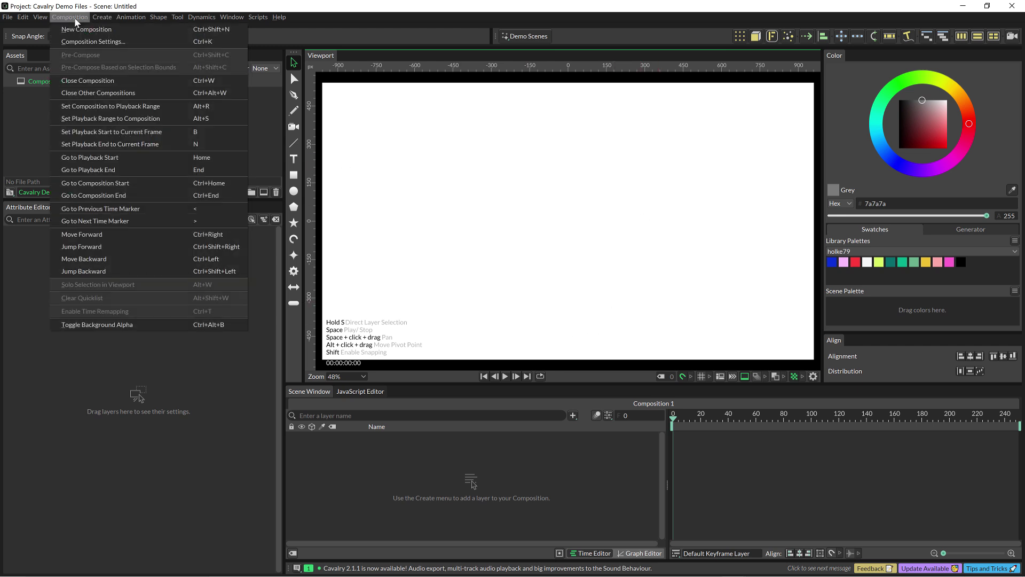
{"action": "left_click", "coordinate": [82, 41]}
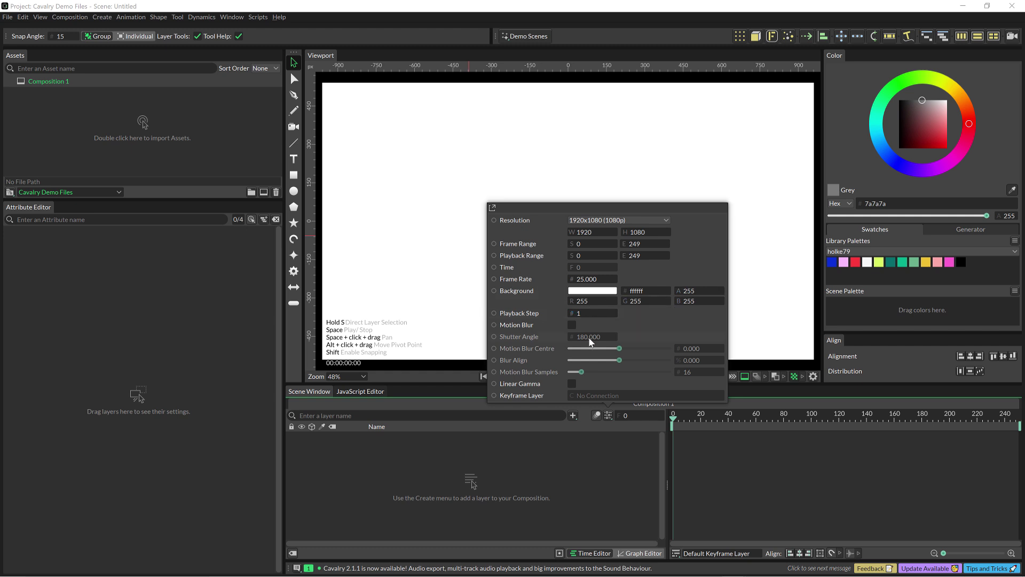
{"action": "left_click", "coordinate": [596, 292]}
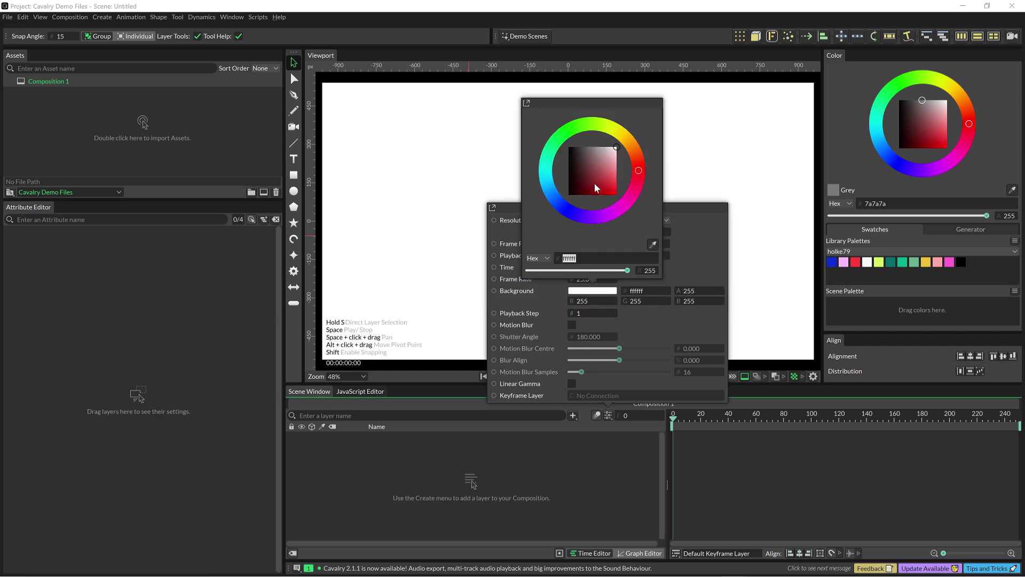
{"action": "left_click_drag", "start_coordinate": [591, 170], "coordinate": [552, 139]}
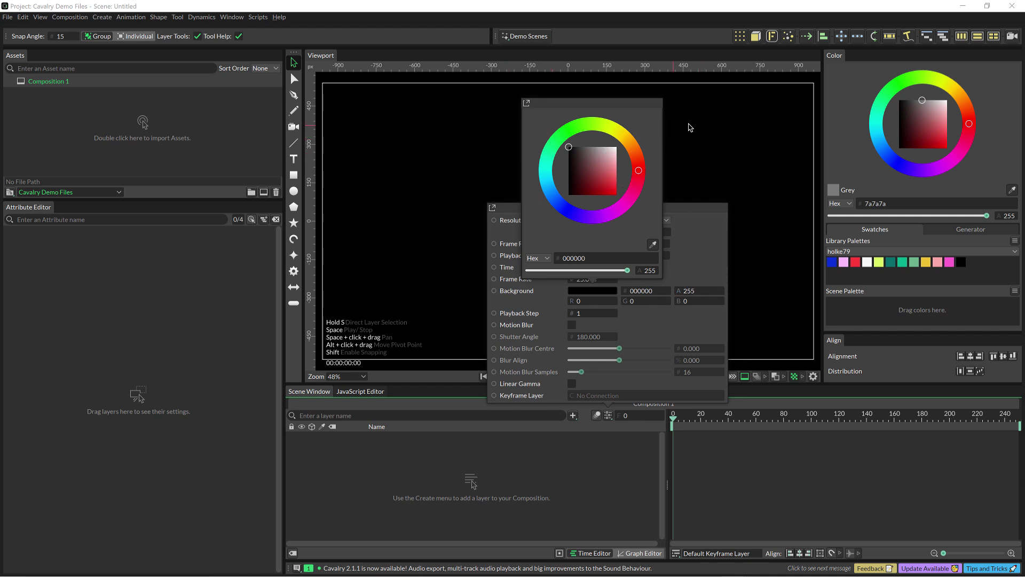
{"action": "left_click", "coordinate": [708, 159]}
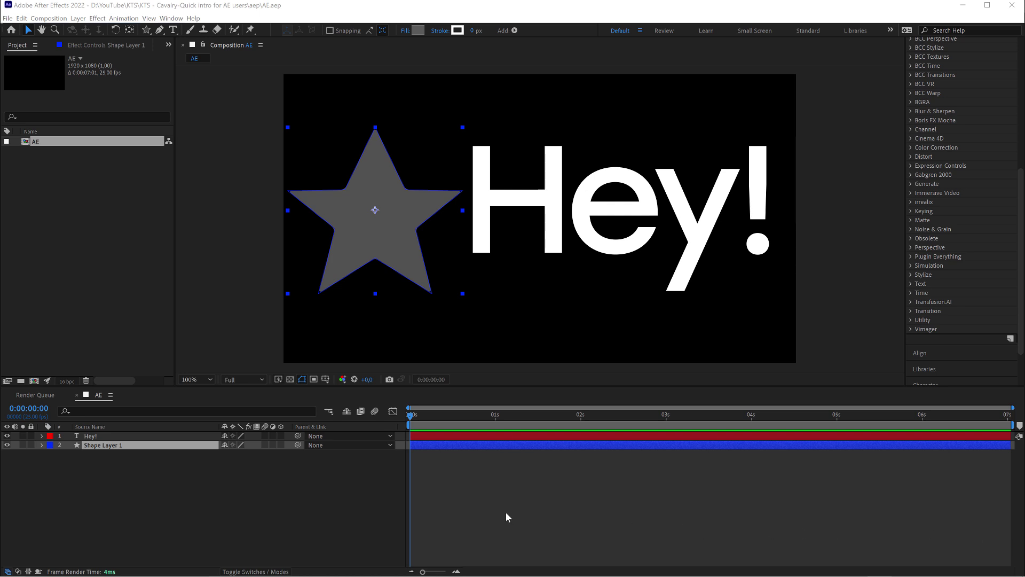
Move the Hey! text layer beneath the star's shape layer in the After Effects timeline.
{"action": "left_click", "coordinate": [116, 437]}
{"action": "left_click", "coordinate": [116, 444]}
{"action": "left_click", "coordinate": [117, 437]}
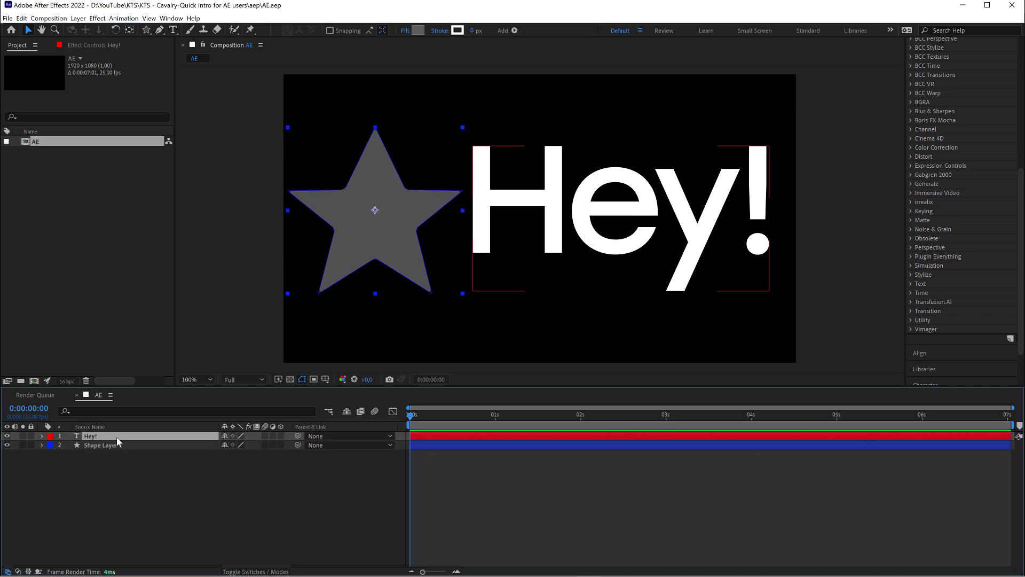
{"action": "left_click", "coordinate": [116, 444]}
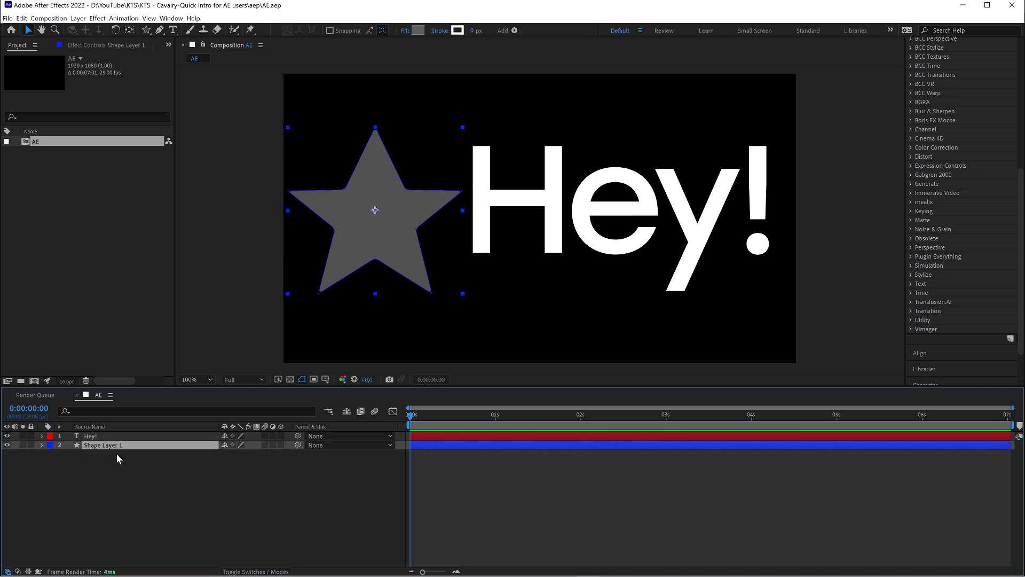
{"action": "left_click_drag", "start_coordinate": [117, 436], "coordinate": [151, 448]}
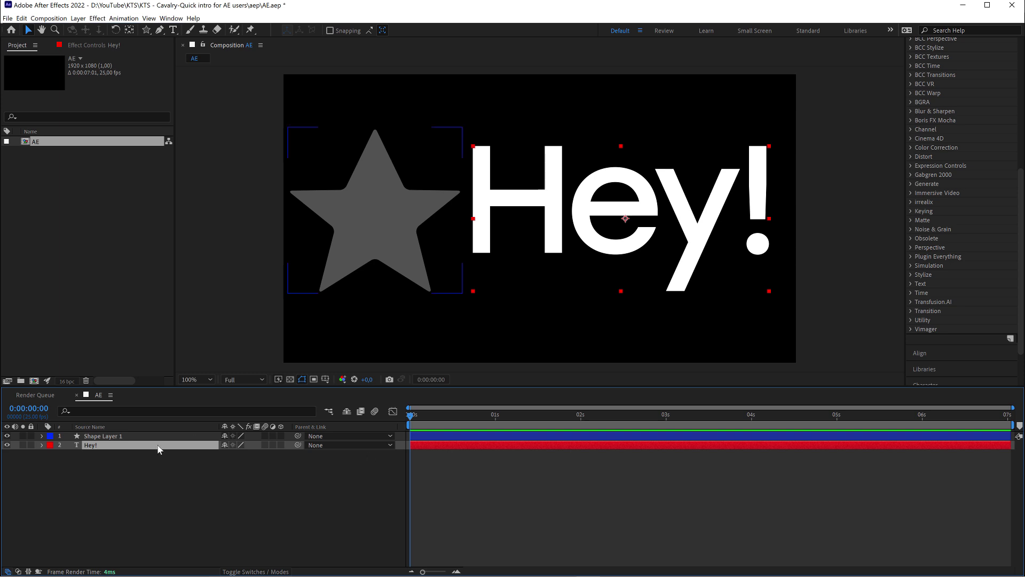
Move the star so it overlaps the letter H, and place its layer beneath the Hey! text layer.
{"action": "left_click", "coordinate": [414, 208]}
{"action": "left_click_drag", "start_coordinate": [375, 219], "coordinate": [467, 220]}
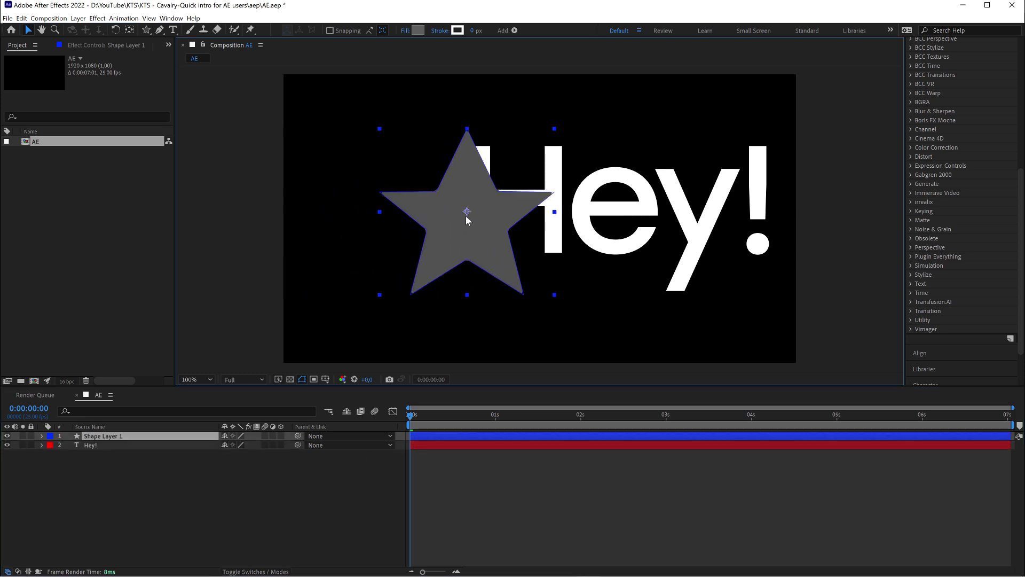
{"action": "mouse_move", "coordinate": [101, 436]}
{"action": "left_mouse_down"}
{"action": "mouse_move", "coordinate": [103, 463]}
{"action": "mouse_move", "coordinate": [103, 447]}
{"action": "left_mouse_up"}
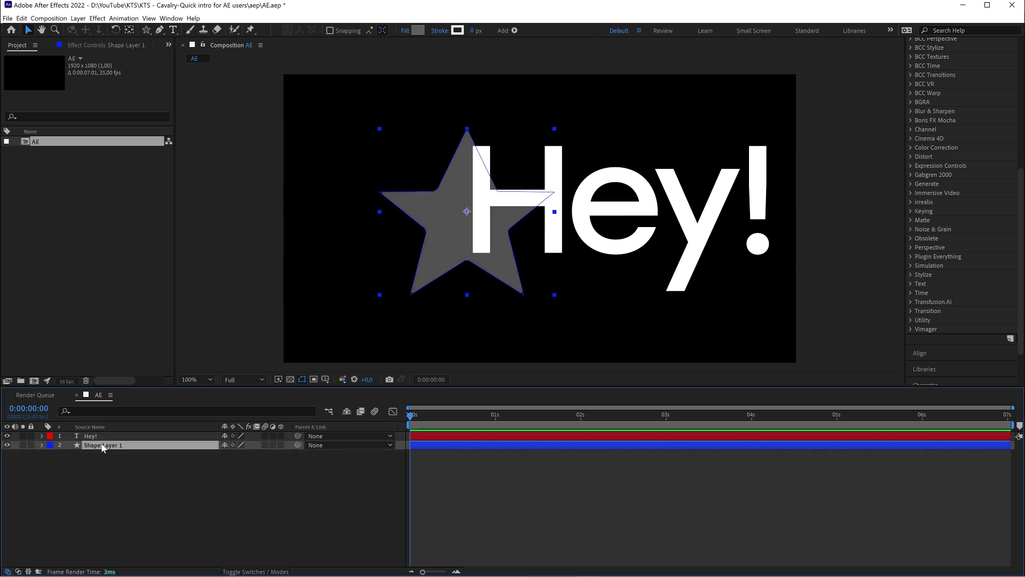
{"action": "left_click", "coordinate": [101, 436]}
{"action": "left_click", "coordinate": [101, 445]}
{"action": "left_click", "coordinate": [102, 436]}
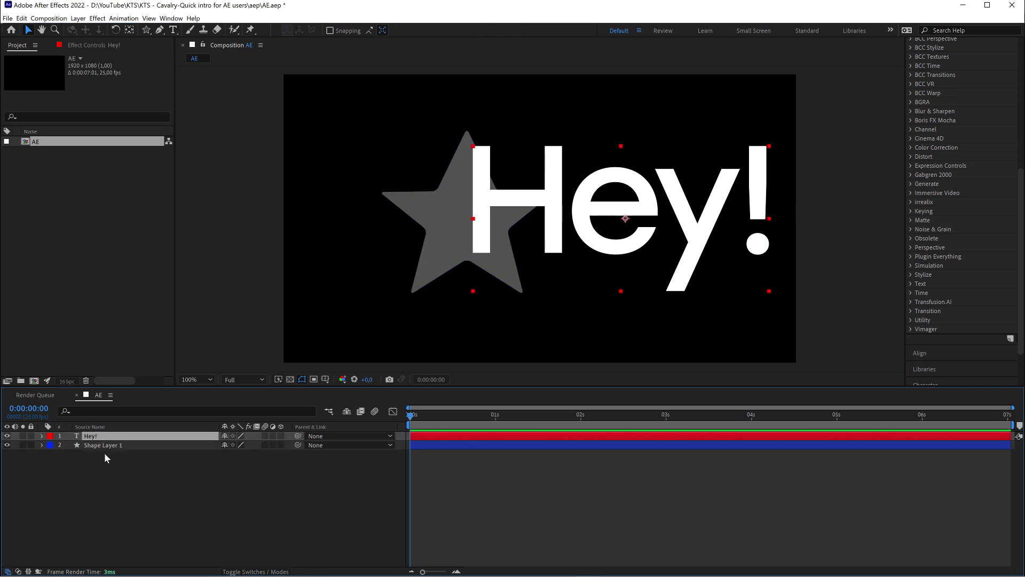
Switch to the Cavalry project window.
{"action": "mouse_move", "coordinate": [104, 576]}
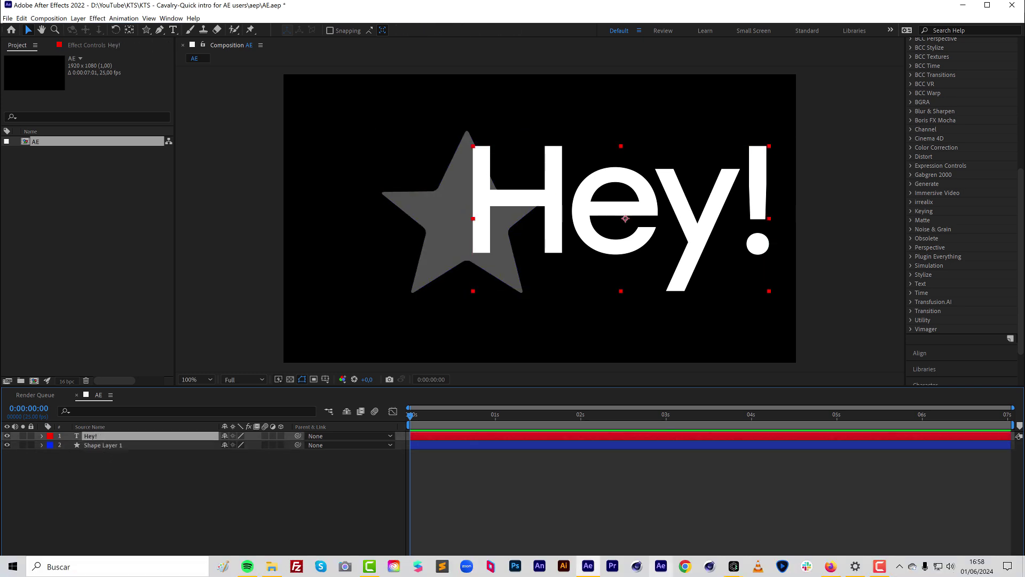
{"action": "mouse_move", "coordinate": [709, 566]}
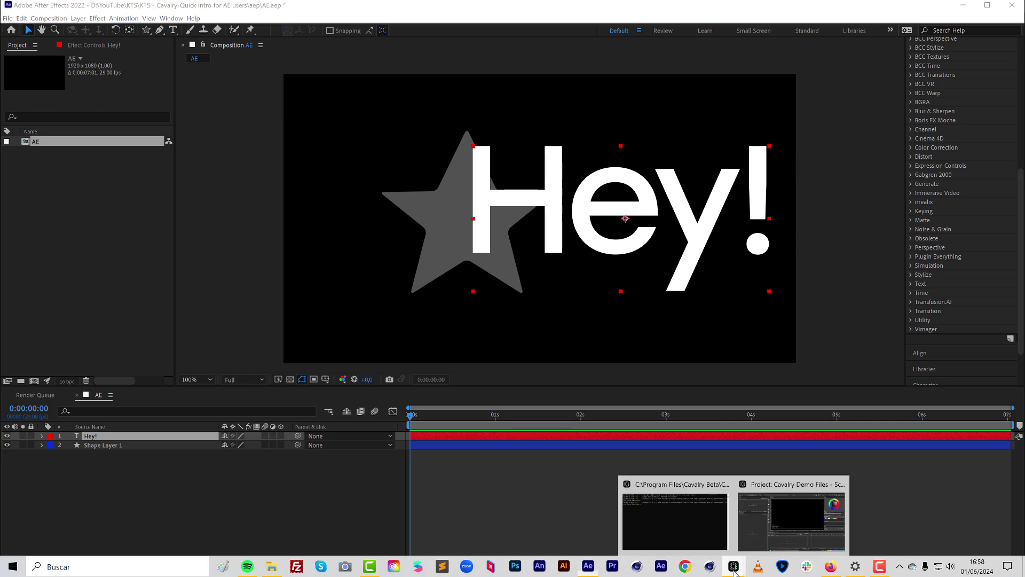
{"action": "left_click", "coordinate": [763, 518]}
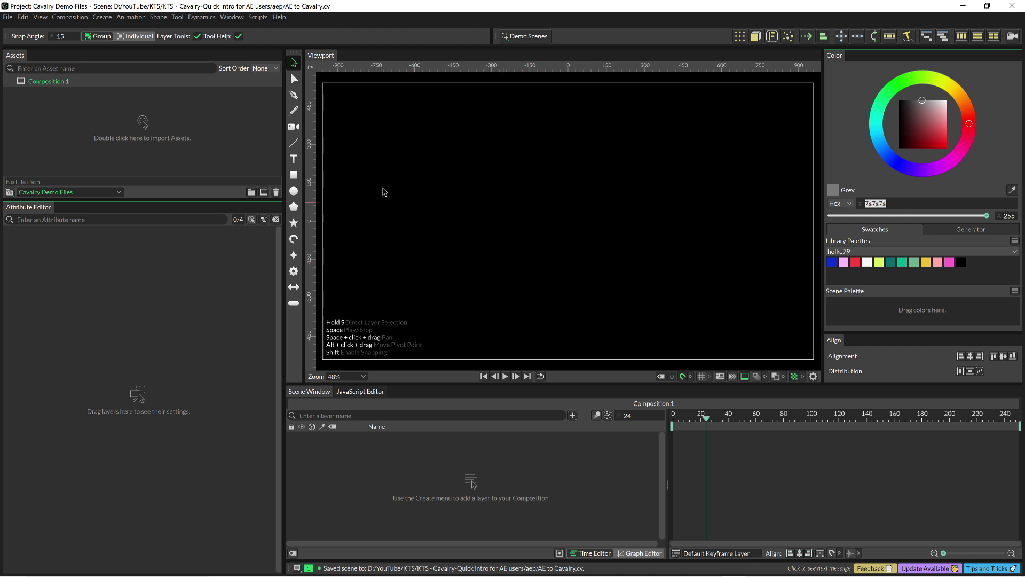
Create a text layer and center its alignment both horizontally and vertically.
{"action": "left_click", "coordinate": [294, 159]}
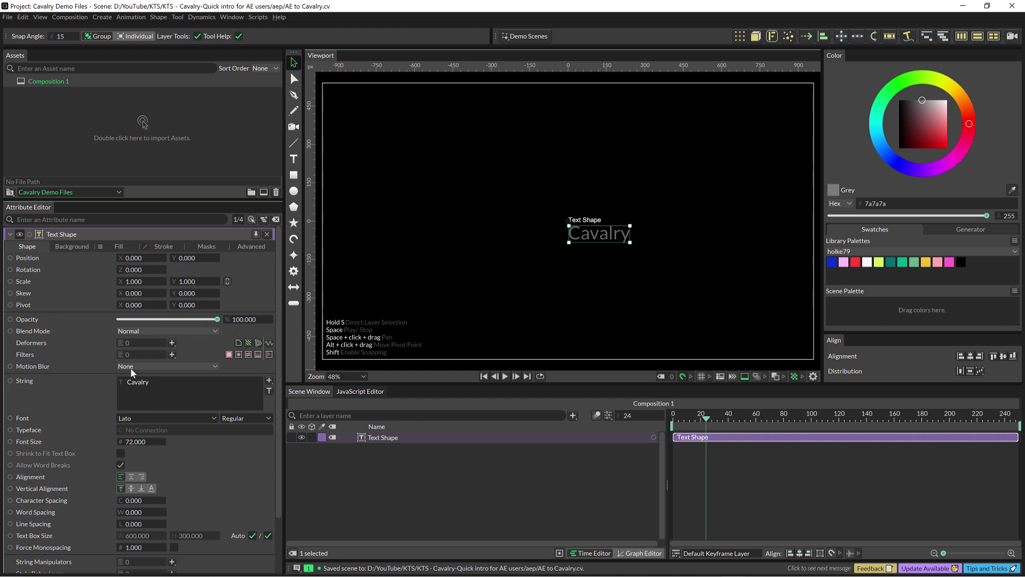
{"action": "left_click", "coordinate": [131, 476]}
{"action": "left_click", "coordinate": [131, 488]}
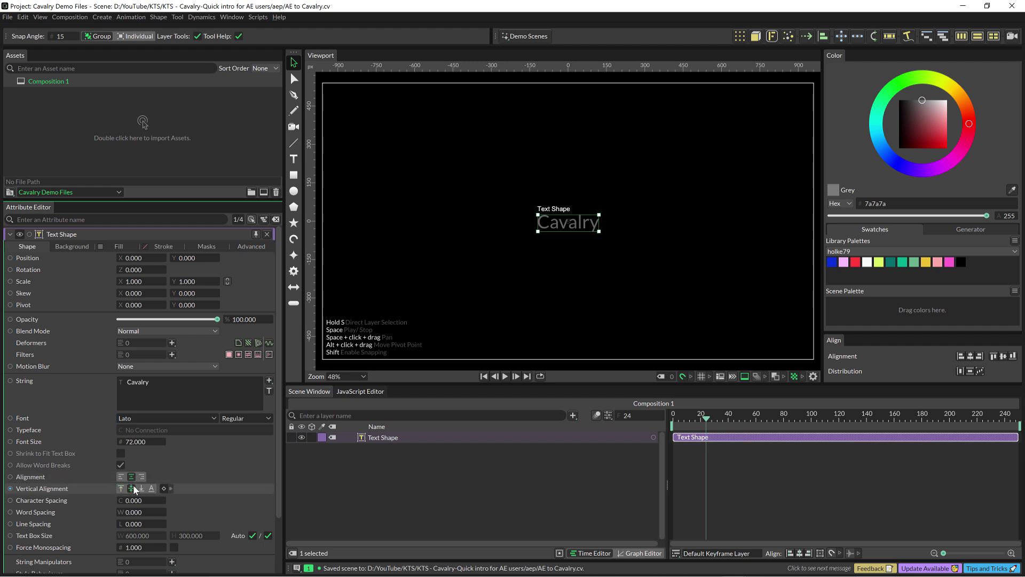
Set the text's font size to 256 with a keyframe at frame 24, and color the text White Smoke (f7f7f7).
{"action": "double_click", "coordinate": [140, 441]}
{"action": "type", "text": "105"}
{"action": "key", "text": "Return"}
{"action": "left_click", "coordinate": [157, 442]}
{"action": "left_click_drag", "start_coordinate": [140, 442], "coordinate": [918, 251]}
{"action": "left_click", "coordinate": [867, 263]}
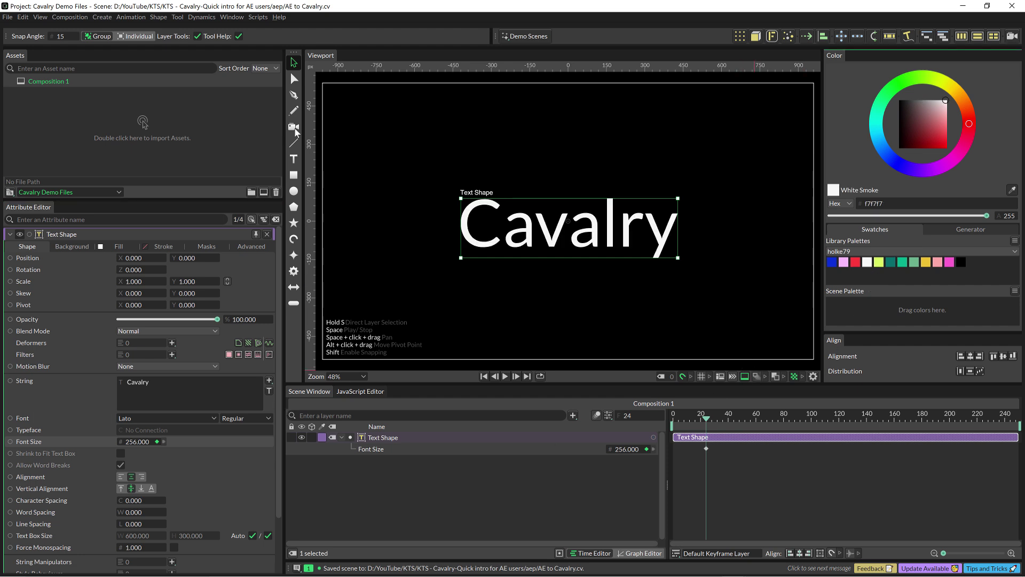
Draw a five-sided star with a radius of about 269, overlapping the start of the Cavalry text.
{"action": "left_click", "coordinate": [294, 223]}
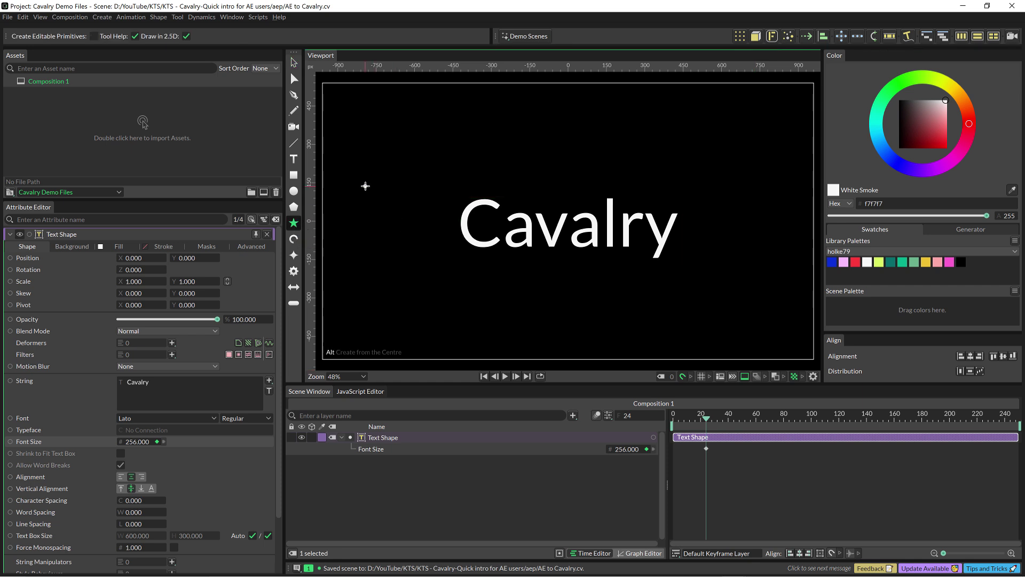
{"action": "left_click_drag", "start_coordinate": [366, 184], "coordinate": [502, 297]}
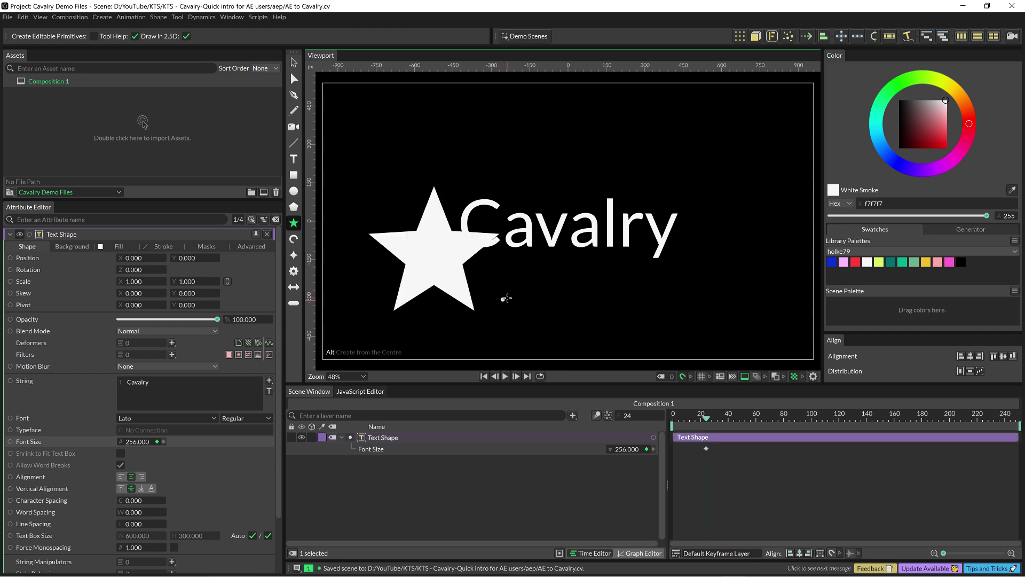
{"action": "key", "text": "v"}
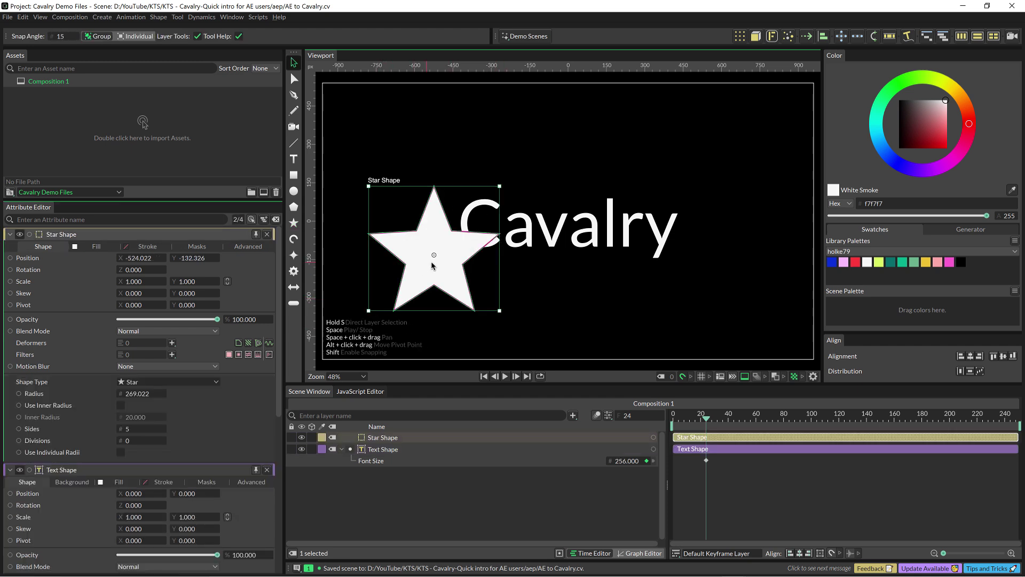
Separate the two shapes, placing the star at about (-613, -65) and the text at about (164, -24).
{"action": "left_click_drag", "start_coordinate": [432, 263], "coordinate": [408, 246]}
{"action": "left_click_drag", "start_coordinate": [571, 229], "coordinate": [614, 236]}
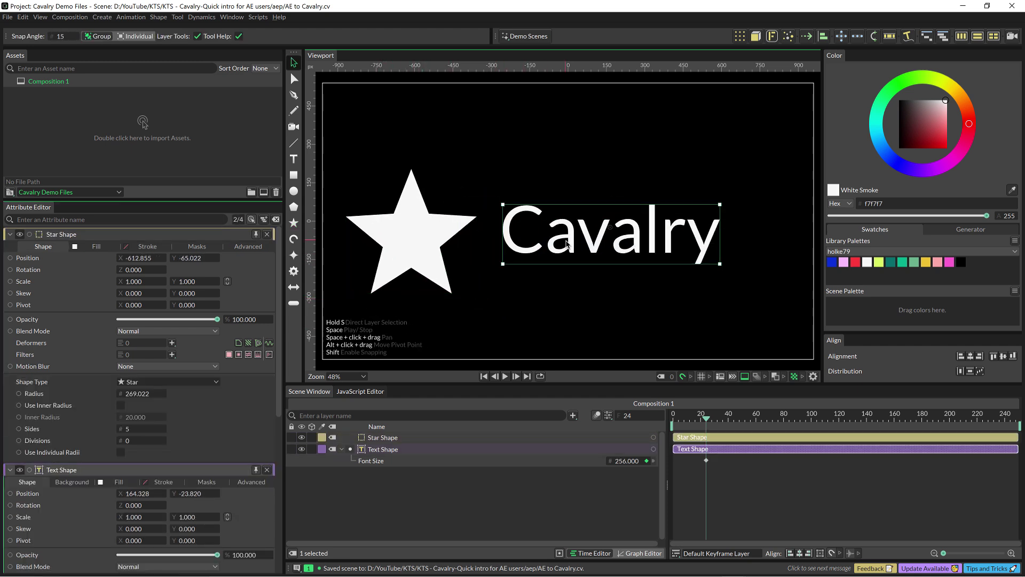
{"action": "key", "text": "Up"}
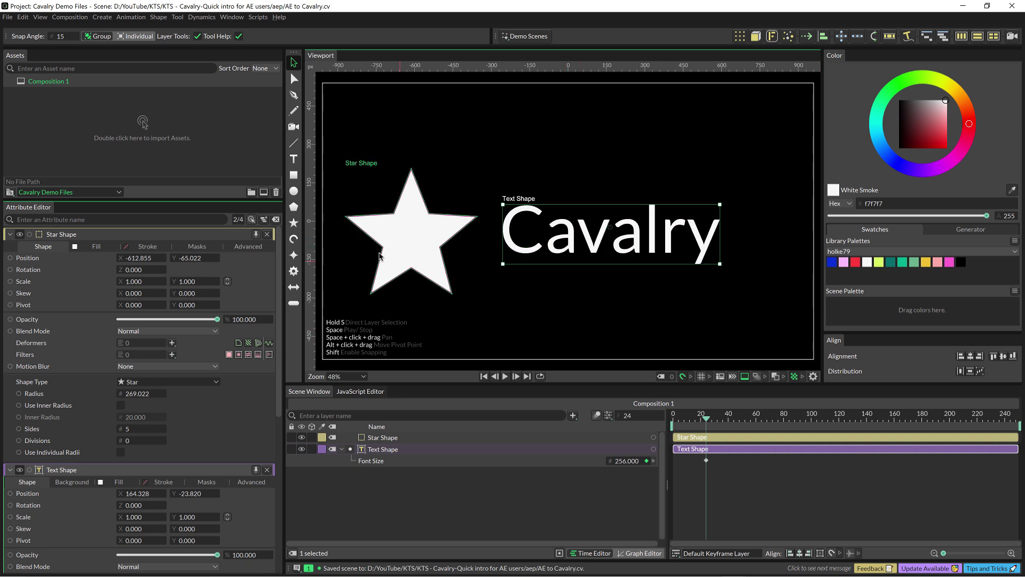
Fill the star with the light pink library swatch (fabdfc) and clear the selection.
{"action": "left_click", "coordinate": [843, 262]}
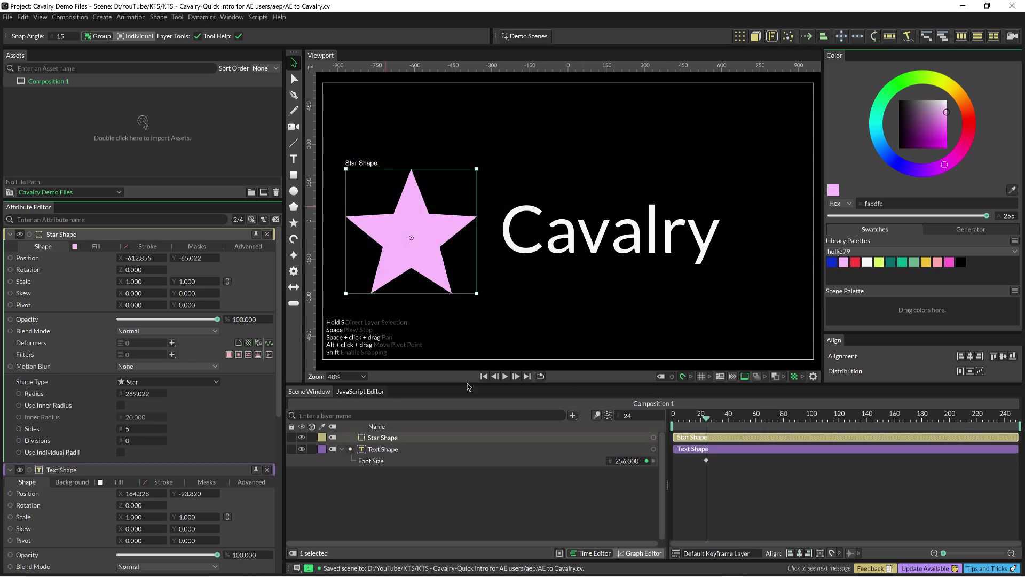
{"action": "left_click", "coordinate": [705, 493]}
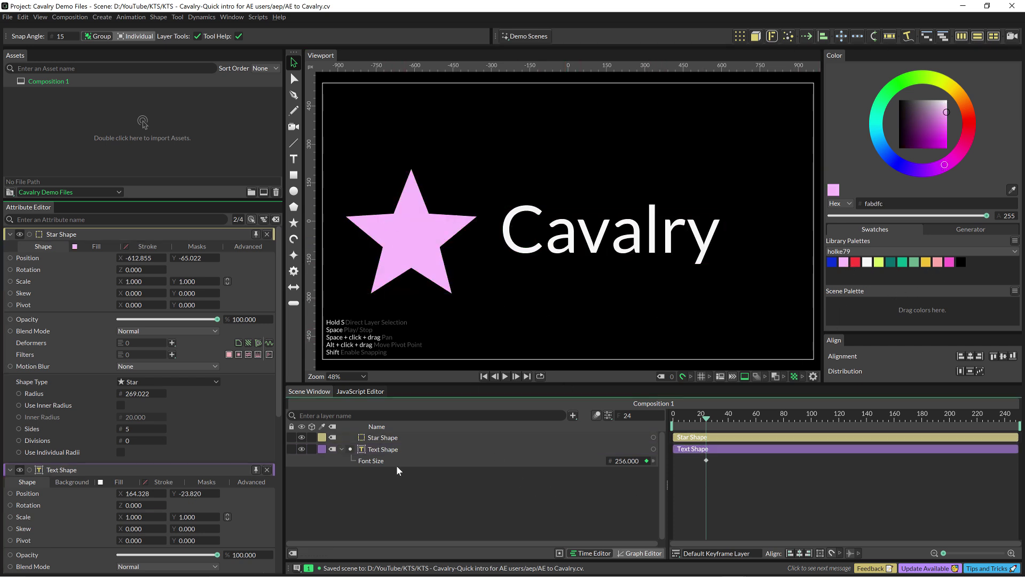
Move the star to about (-254, -65) over the start of the text, and place its layer below the Text Shape.
{"action": "left_click", "coordinate": [370, 438]}
{"action": "left_click_drag", "start_coordinate": [433, 224], "coordinate": [527, 214]}
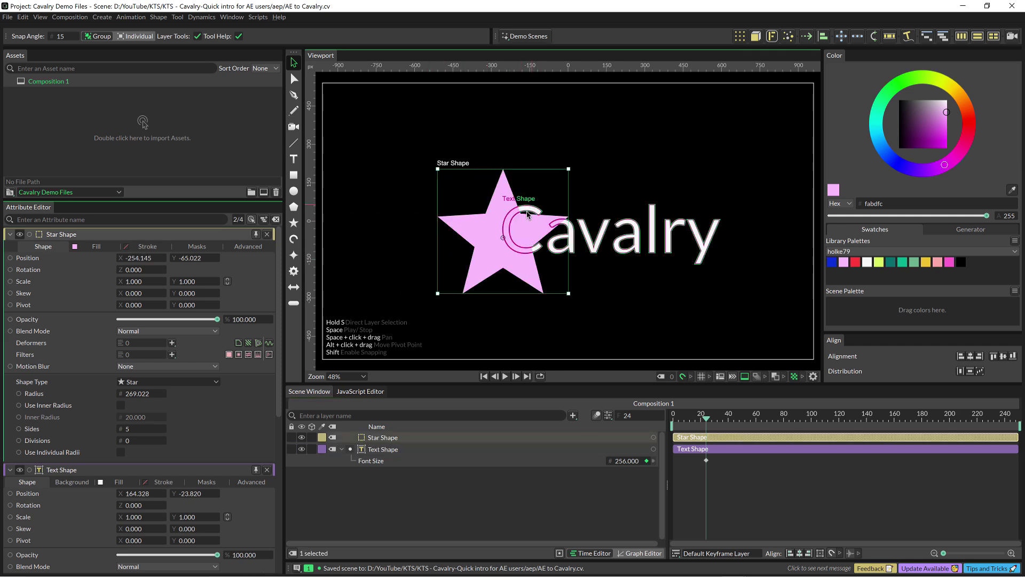
{"action": "left_click_drag", "start_coordinate": [382, 440], "coordinate": [393, 467]}
{"action": "left_click", "coordinate": [385, 439]}
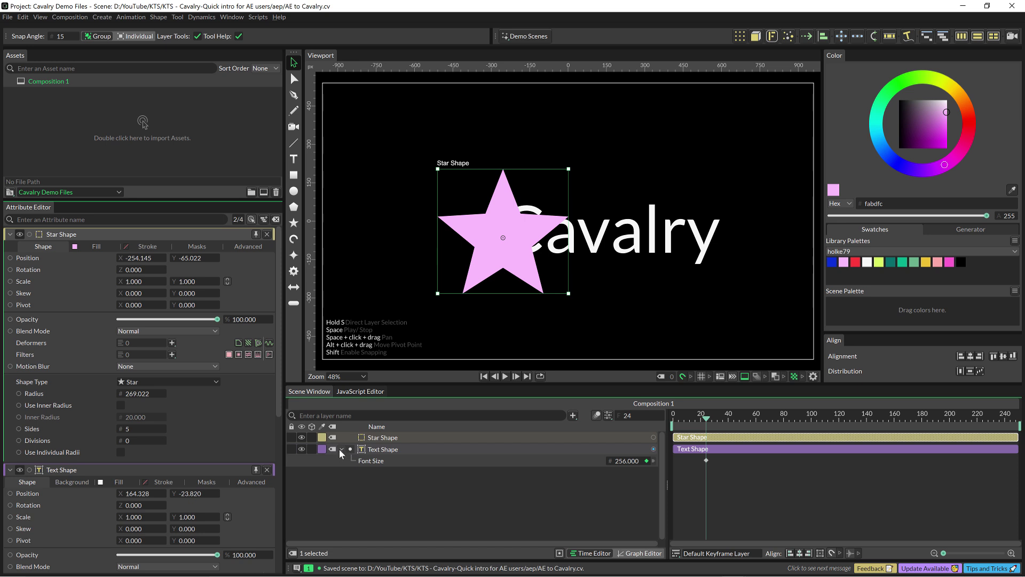
{"action": "left_click", "coordinate": [342, 450]}
{"action": "left_click_drag", "start_coordinate": [384, 440], "coordinate": [384, 460]}
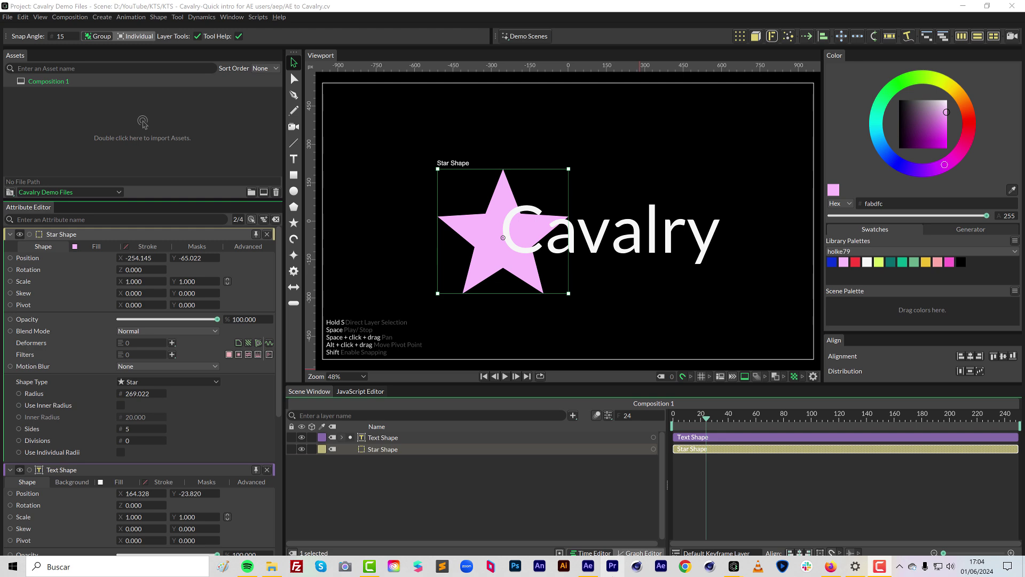
Switch to After Effects and apply the Fill effect from the Generate category to the Hey! text layer.
{"action": "left_click", "coordinate": [585, 570]}
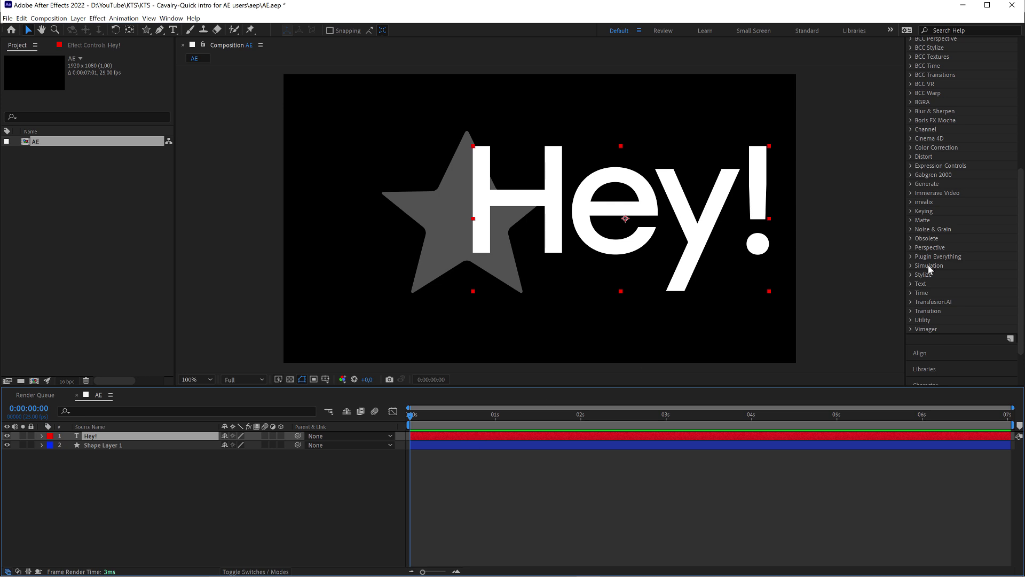
{"action": "scroll", "coordinate": [976, 134], "scroll_direction": "up", "scroll_amount": 8}
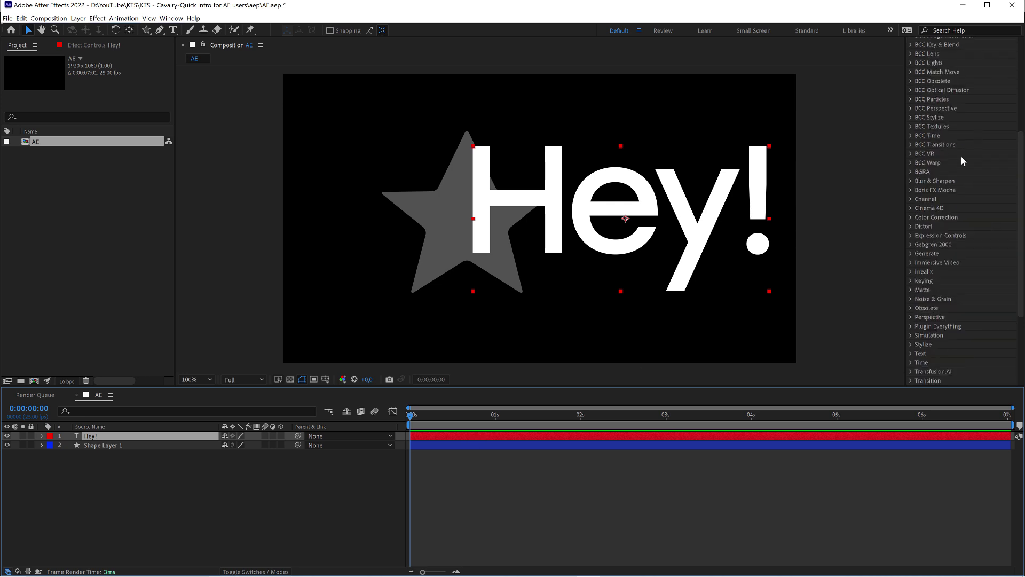
{"action": "left_click", "coordinate": [171, 19]}
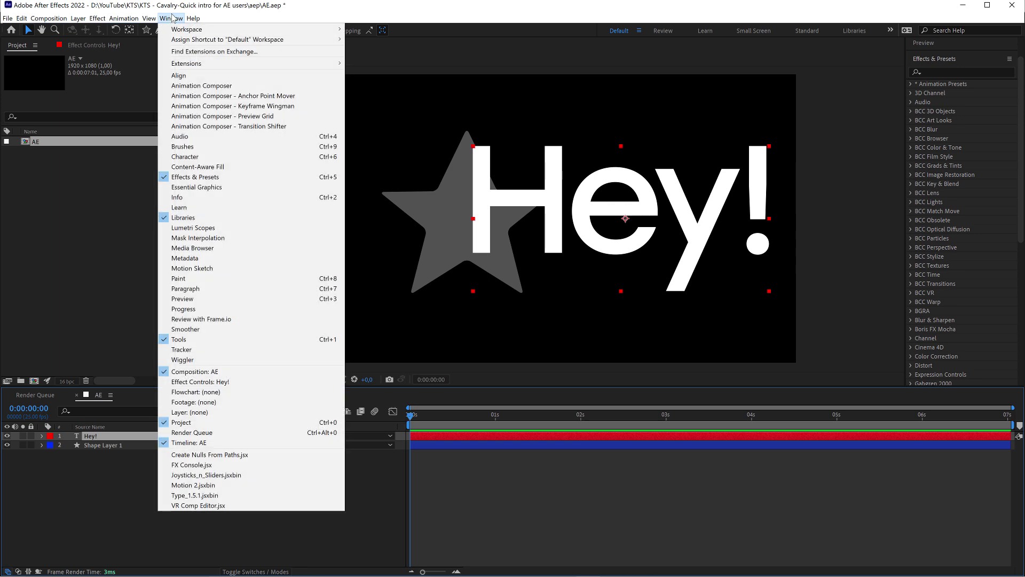
{"action": "left_click", "coordinate": [961, 72]}
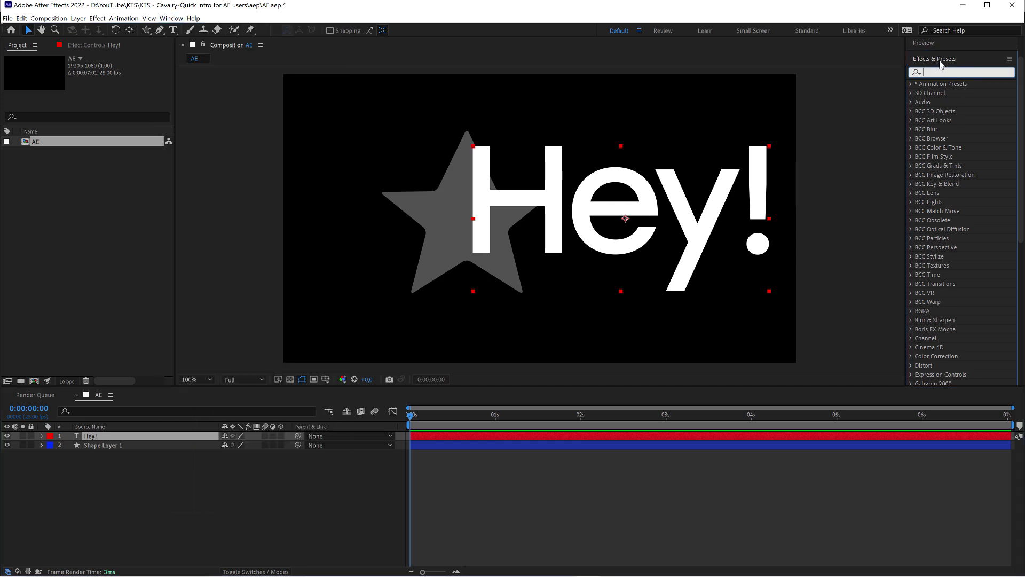
{"action": "scroll", "coordinate": [972, 231], "scroll_direction": "down", "scroll_amount": 8}
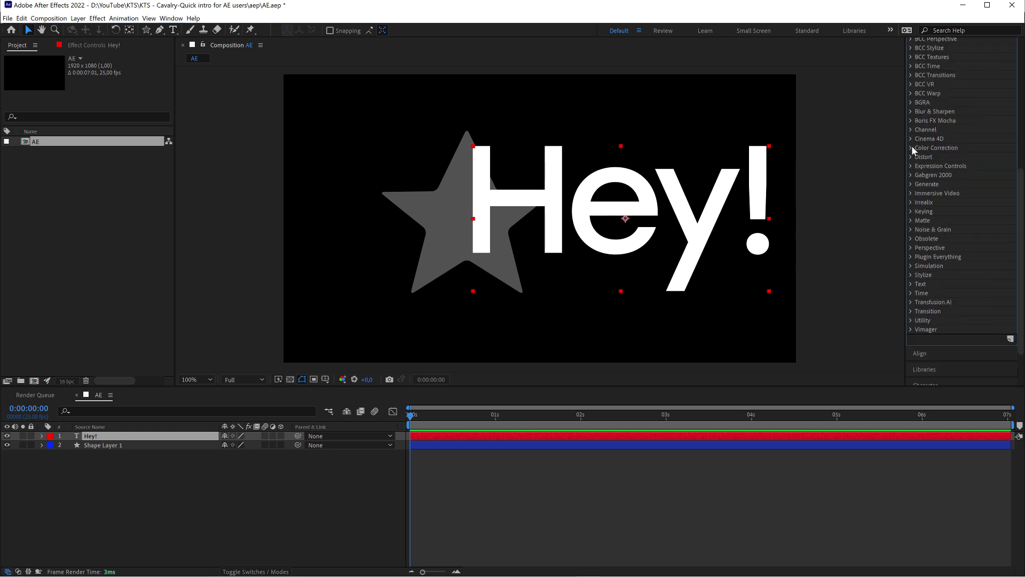
{"action": "left_click", "coordinate": [912, 147]}
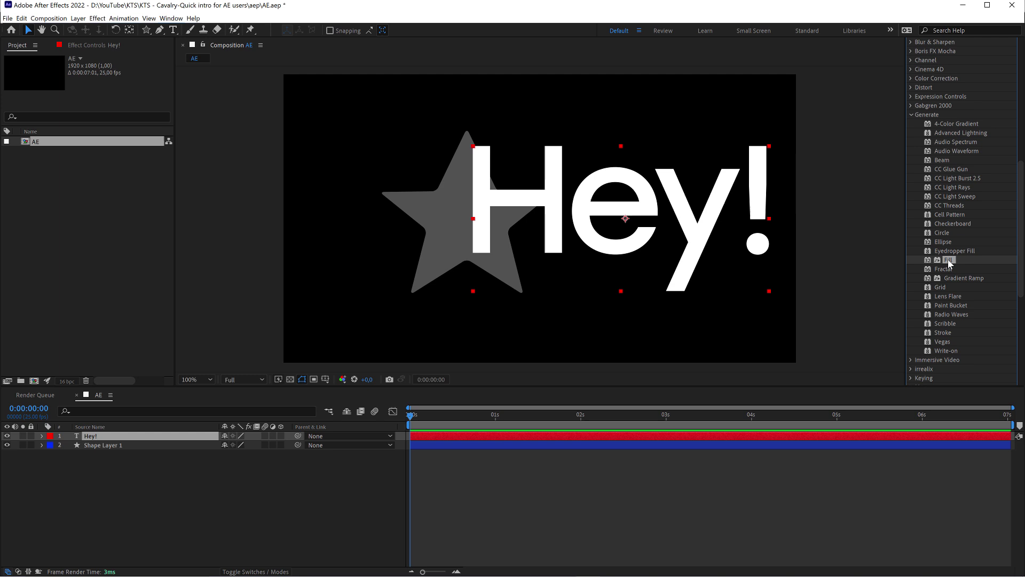
{"action": "left_click_drag", "start_coordinate": [948, 259], "coordinate": [680, 433]}
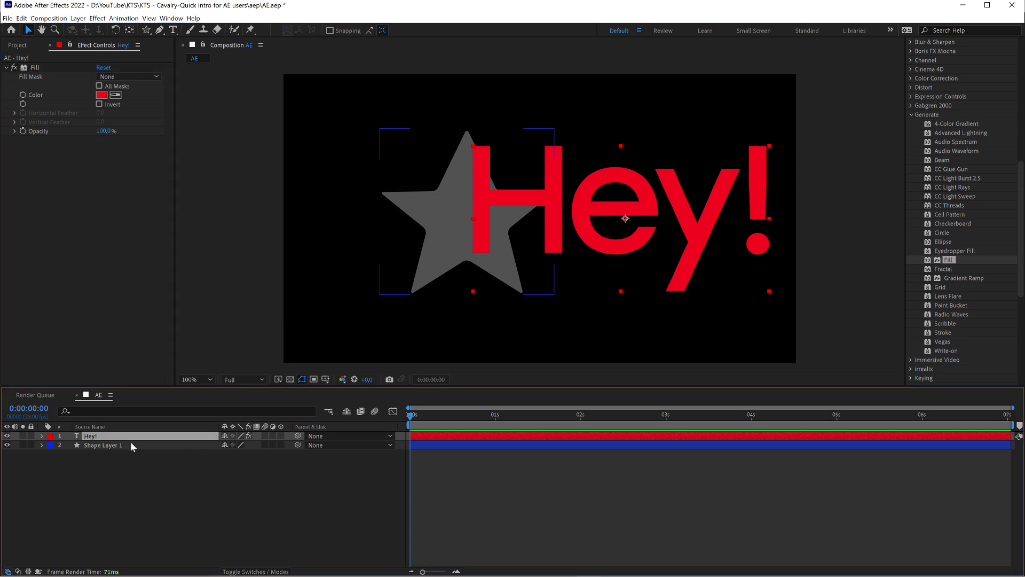
Return to Cavalry and examine how the Star Shape and Text Shape settings collapse and expand in the Attribute Editor.
{"action": "left_click", "coordinate": [963, 6]}
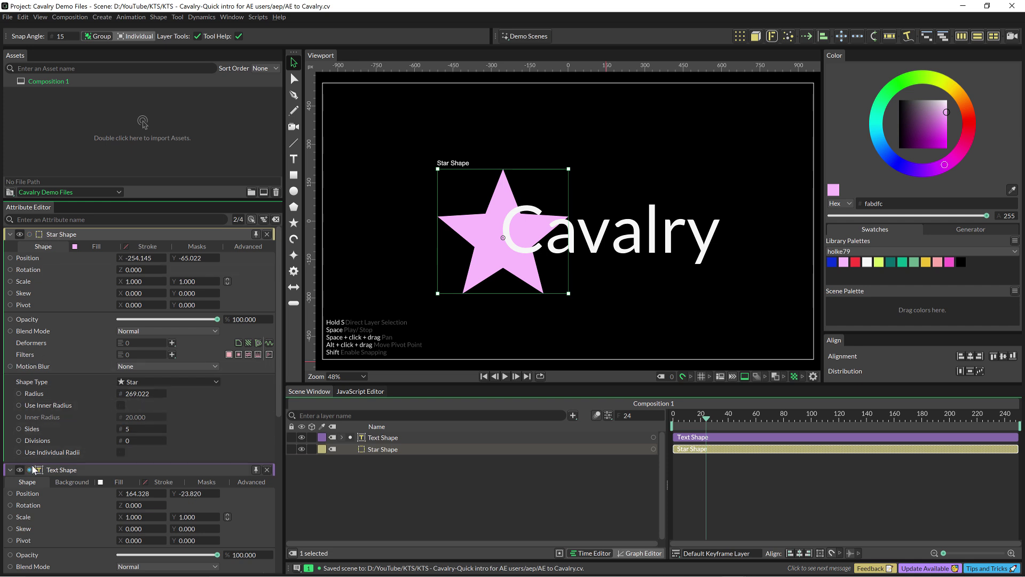
{"action": "left_click", "coordinate": [9, 234]}
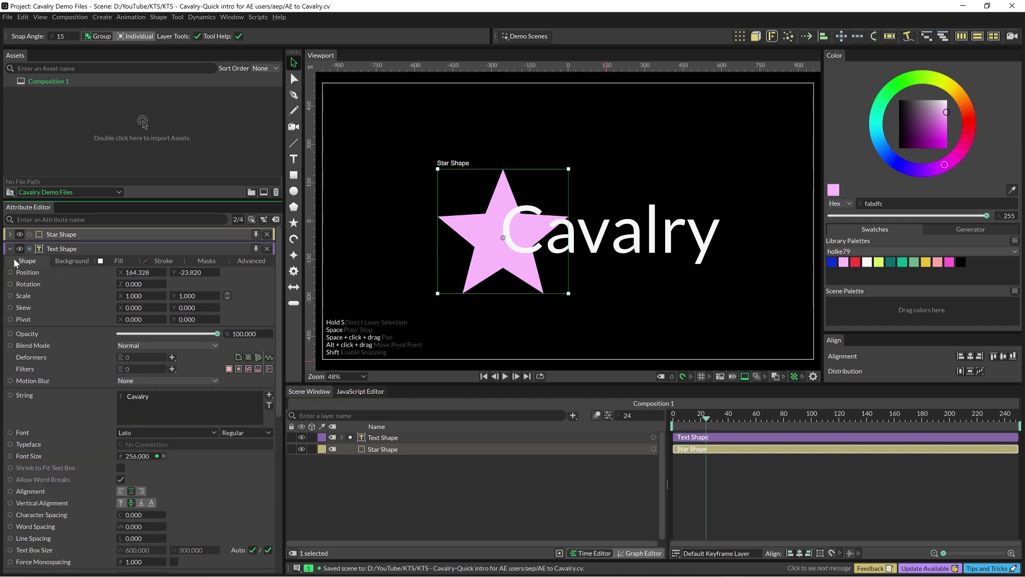
{"action": "left_click", "coordinate": [9, 249]}
{"action": "left_click", "coordinate": [9, 235]}
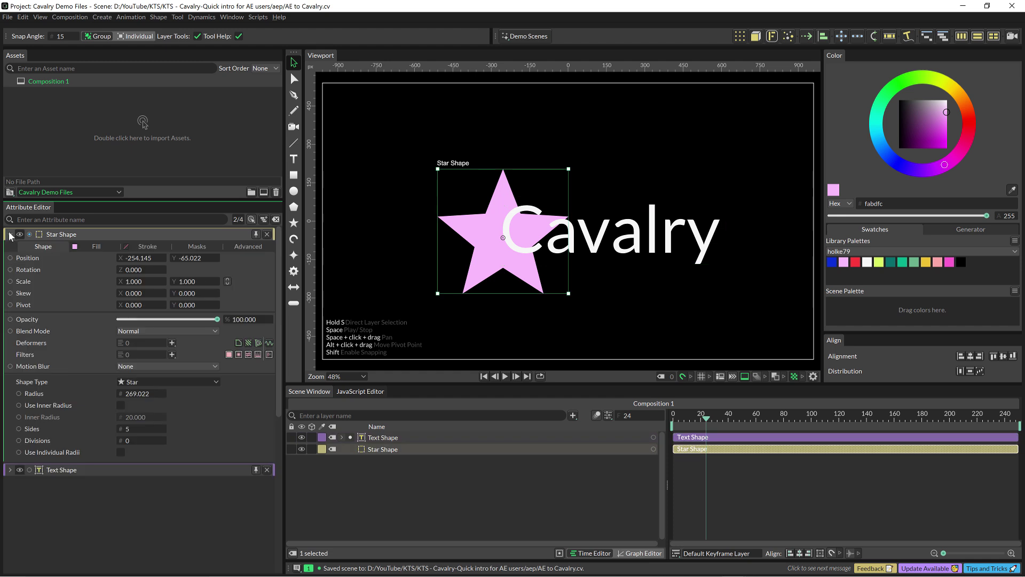
{"action": "left_click", "coordinate": [10, 235]}
{"action": "left_click", "coordinate": [10, 235]}
{"action": "left_click", "coordinate": [10, 235]}
{"action": "left_click", "coordinate": [10, 249]}
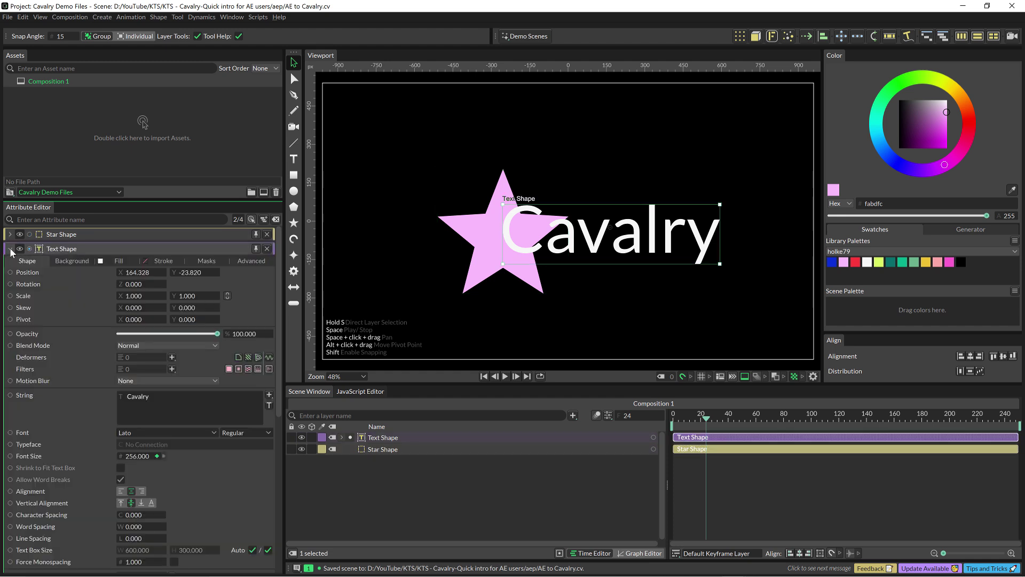
{"action": "left_click", "coordinate": [10, 249]}
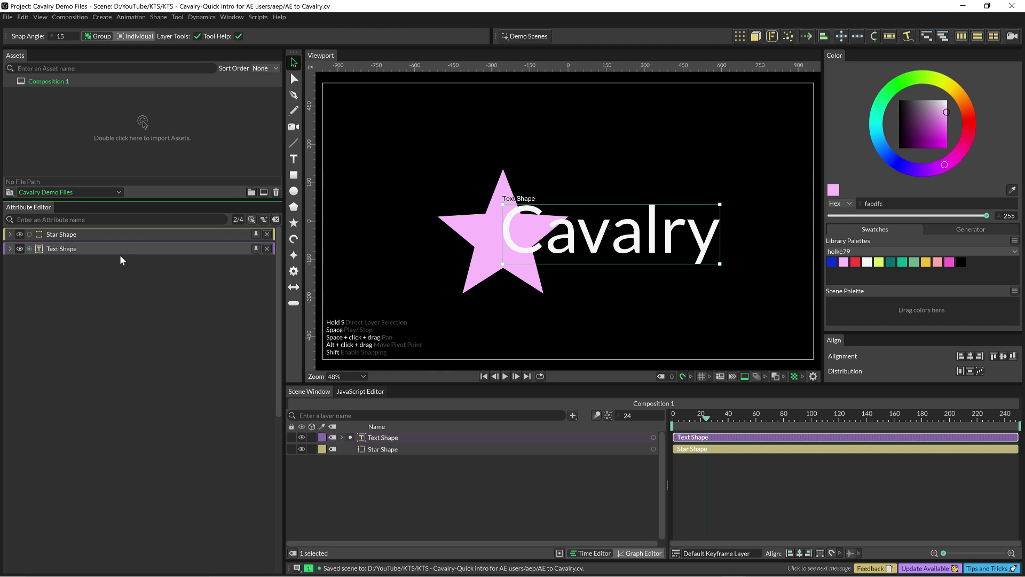
{"action": "left_click", "coordinate": [10, 249]}
{"action": "left_click", "coordinate": [10, 234]}
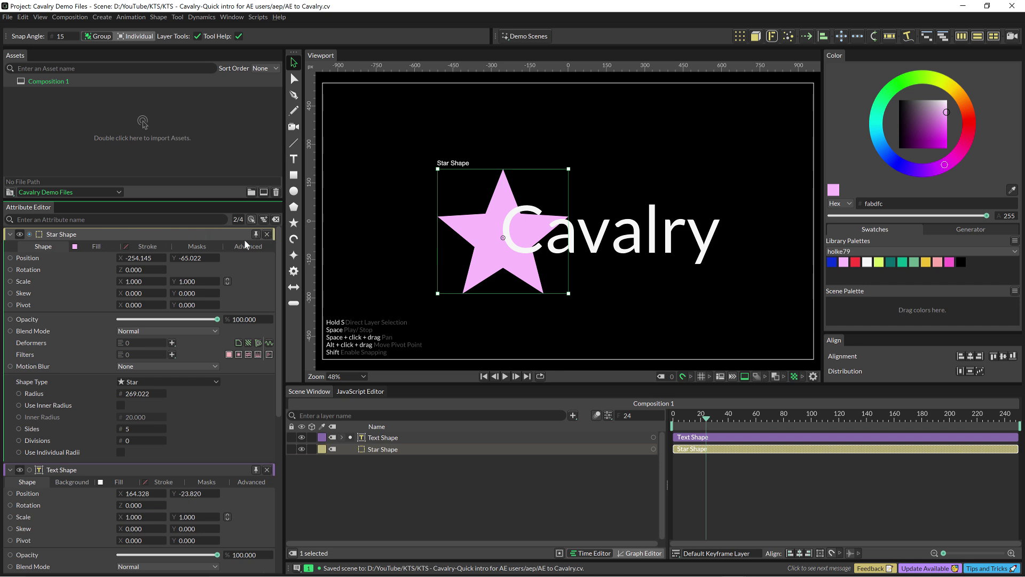
Clear both shapes from the Attribute Editor and load the Text Shape and Star Shape settings back into it.
{"action": "left_click", "coordinate": [266, 234]}
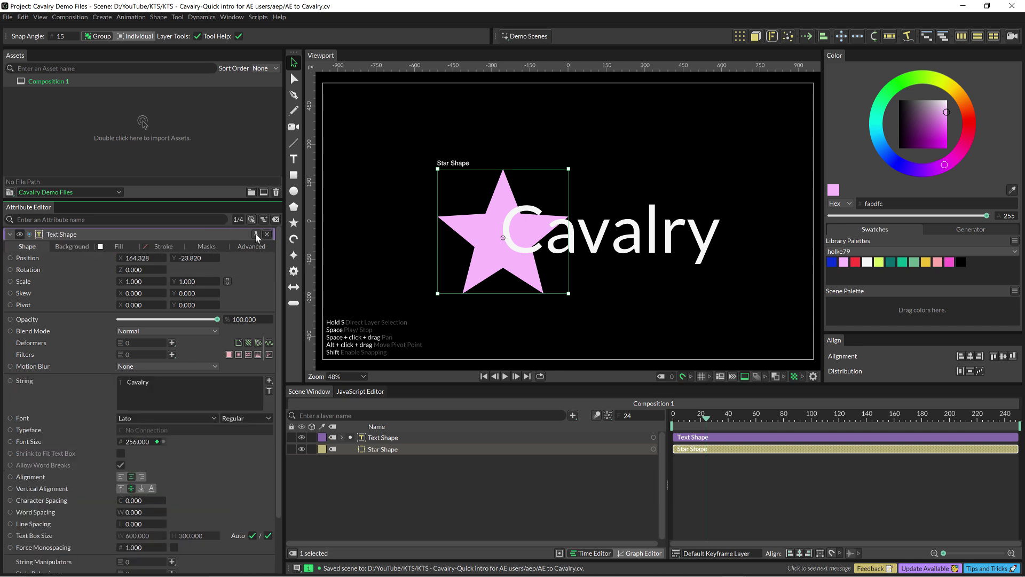
{"action": "left_click", "coordinate": [267, 235]}
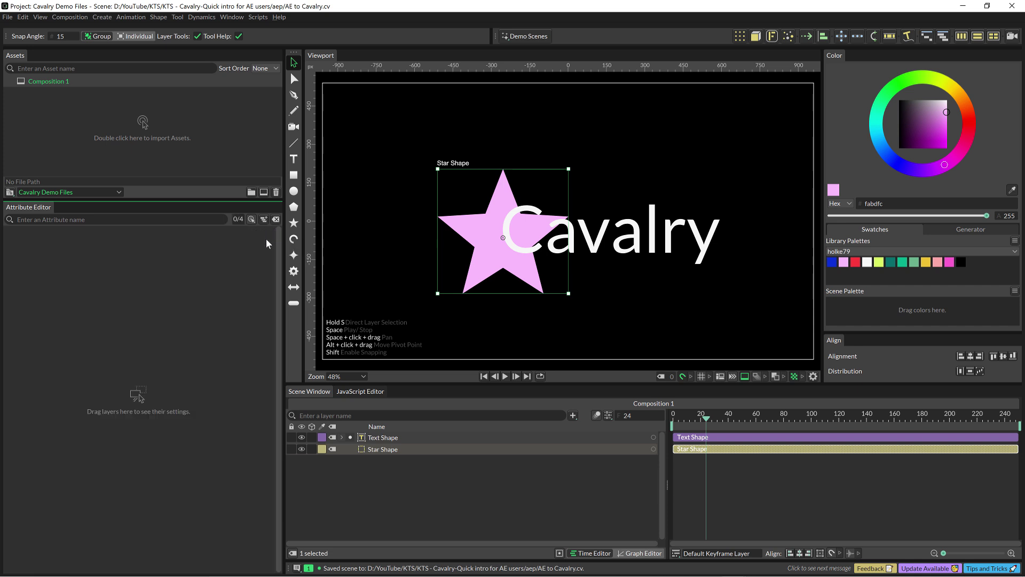
{"action": "left_click", "coordinate": [402, 437]}
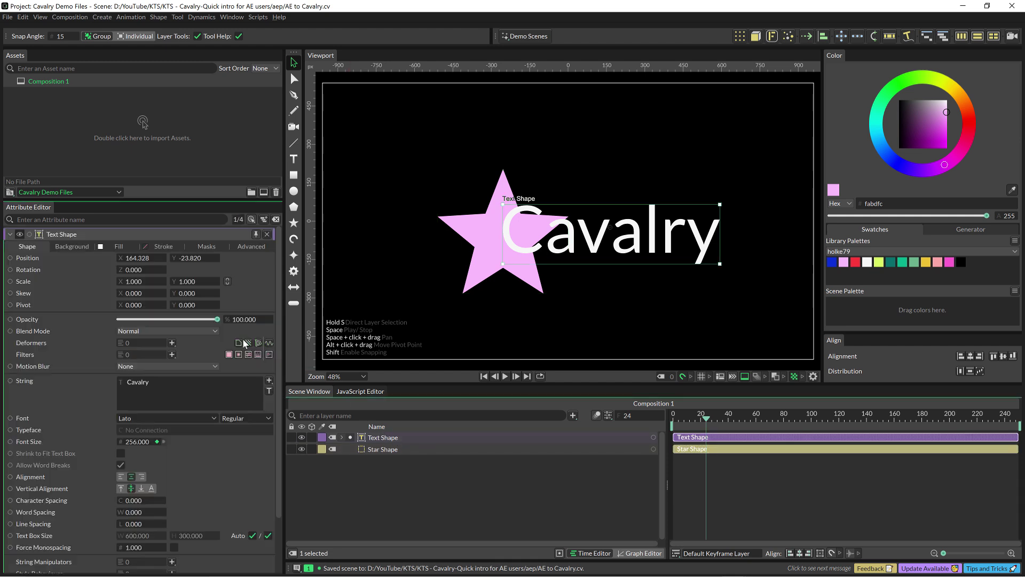
{"action": "left_click", "coordinate": [10, 235]}
{"action": "left_click", "coordinate": [448, 450]}
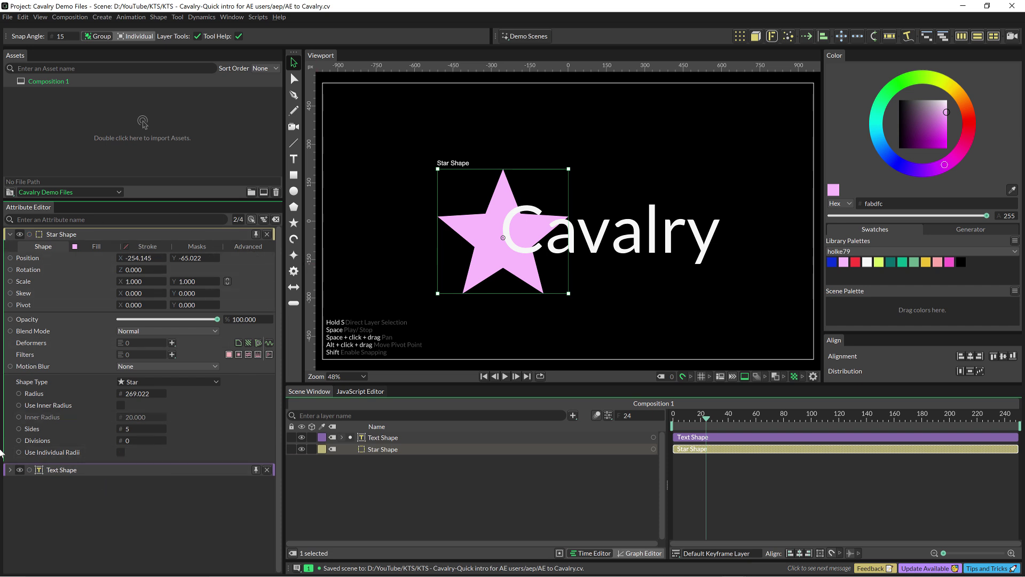
{"action": "left_click", "coordinate": [10, 469]}
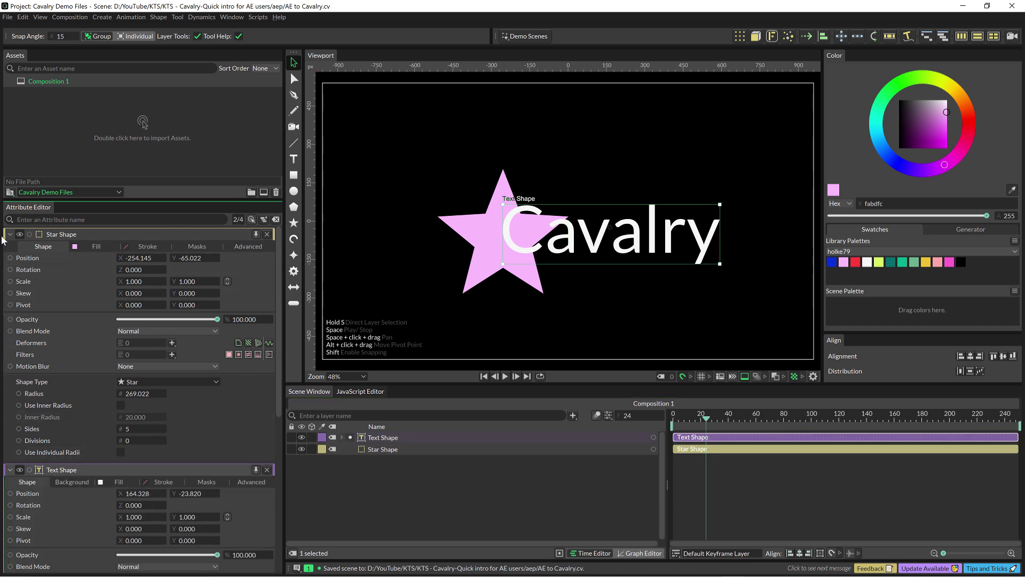
{"action": "mouse_move", "coordinate": [279, 271]}
{"action": "left_mouse_down"}
{"action": "mouse_move", "coordinate": [274, 368]}
{"action": "mouse_move", "coordinate": [275, 259]}
{"action": "left_mouse_up"}
Add an Oscillator deformer to the Text Shape and bring up the Oscillator's settings while the animation plays.
{"action": "left_click", "coordinate": [10, 234]}
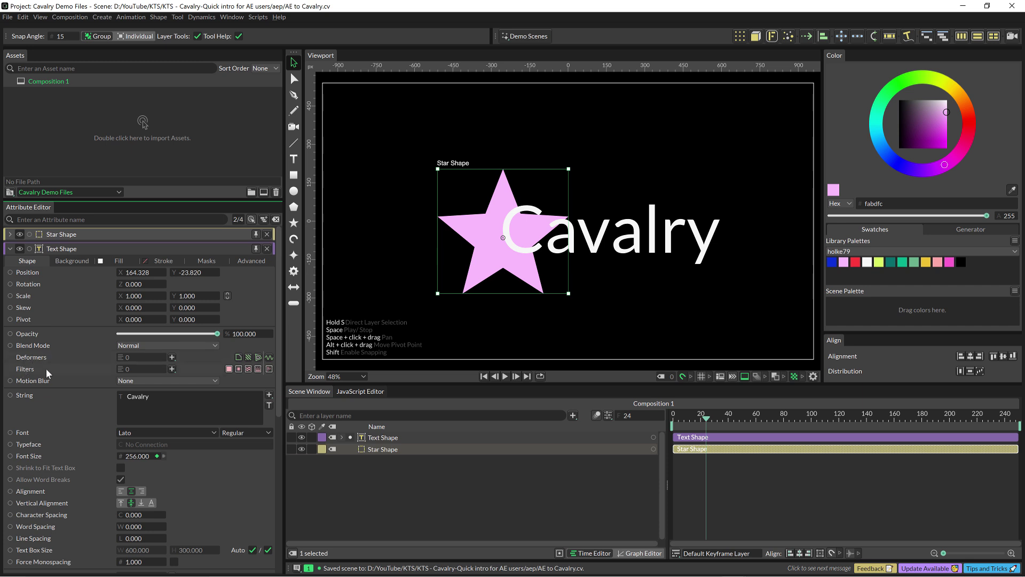
{"action": "left_click", "coordinate": [172, 357]}
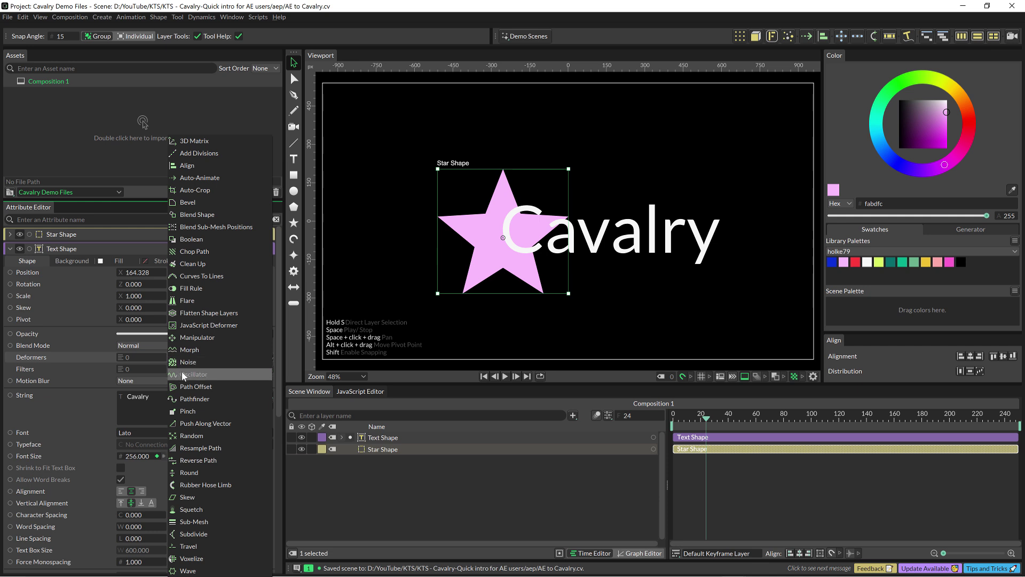
{"action": "left_click", "coordinate": [181, 374]}
{"action": "key", "text": "space"}
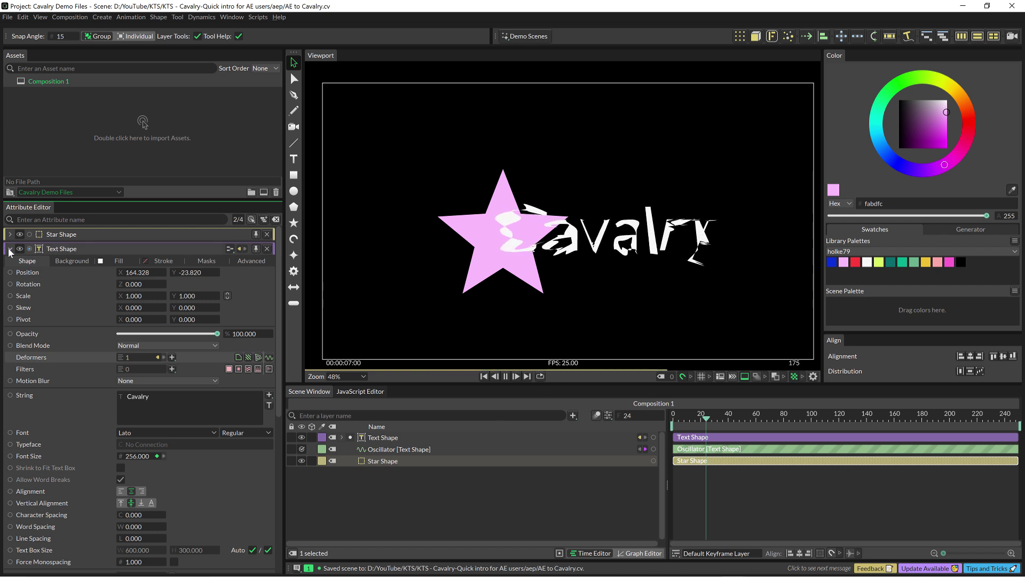
{"action": "left_click", "coordinate": [10, 248]}
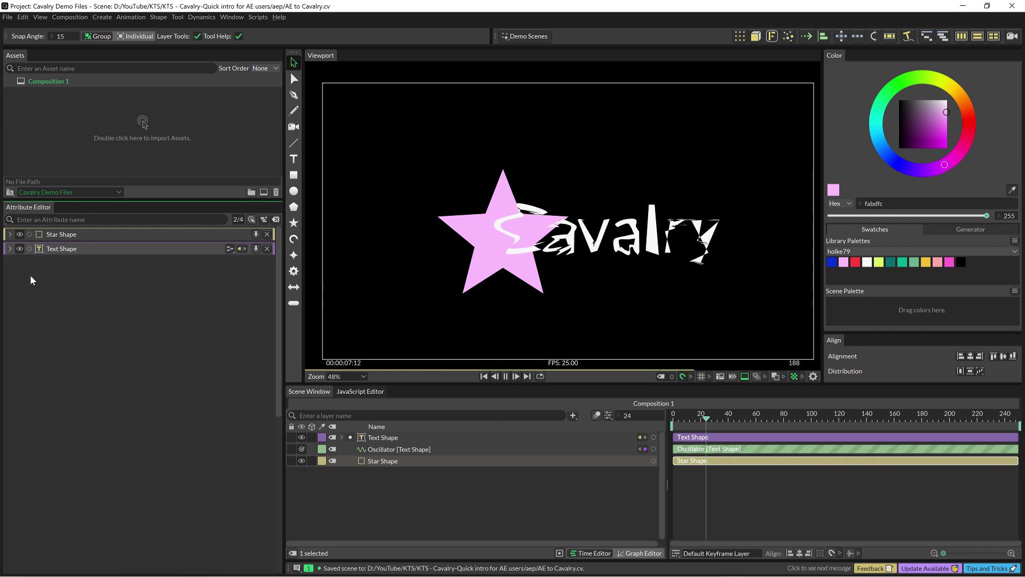
{"action": "left_click", "coordinate": [402, 450]}
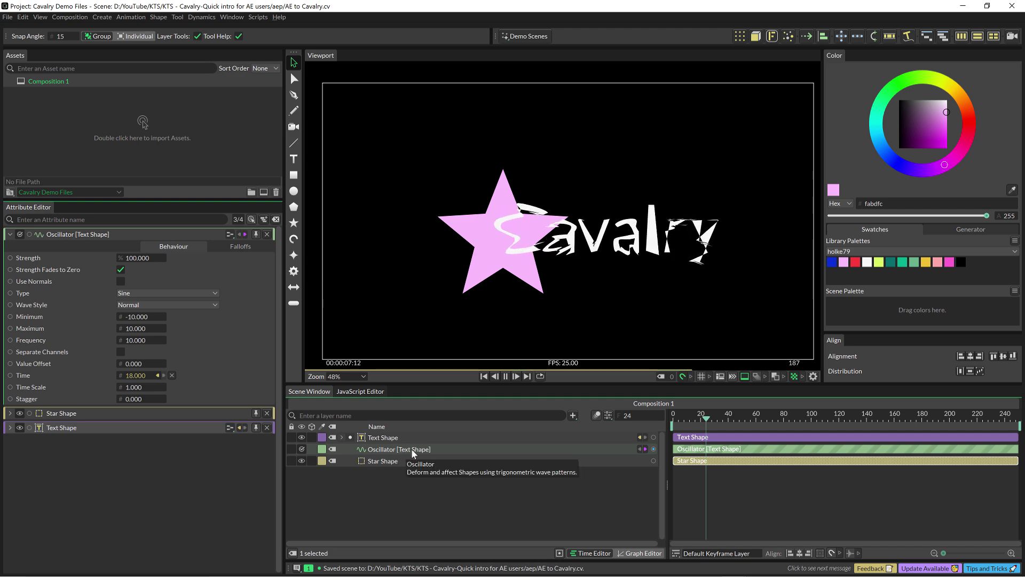
Examine the Fill effect's properties under the Hey! layer in After Effects, and return to Cavalry to stop playback.
{"action": "left_click", "coordinate": [588, 566]}
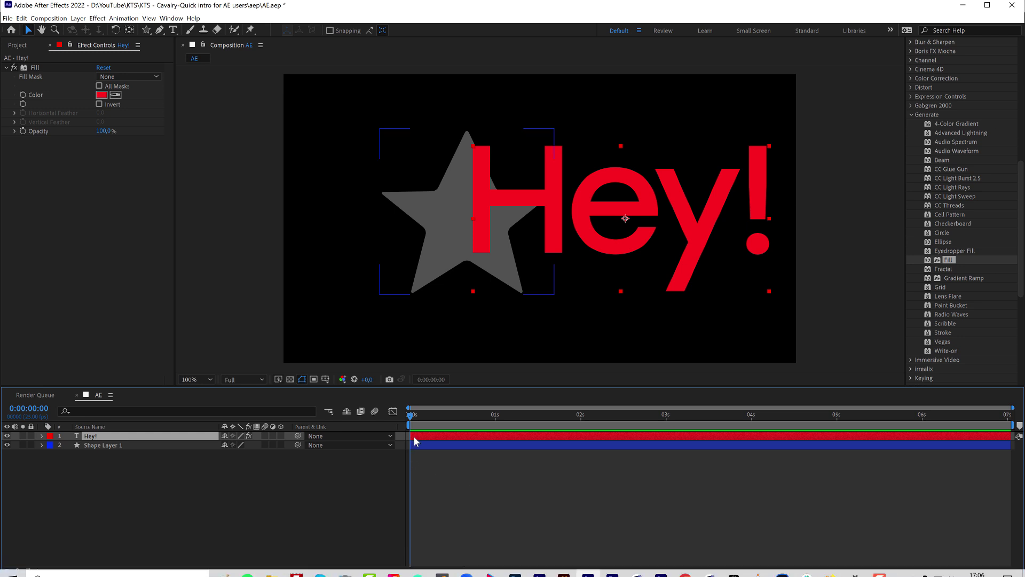
{"action": "left_click", "coordinate": [42, 436]}
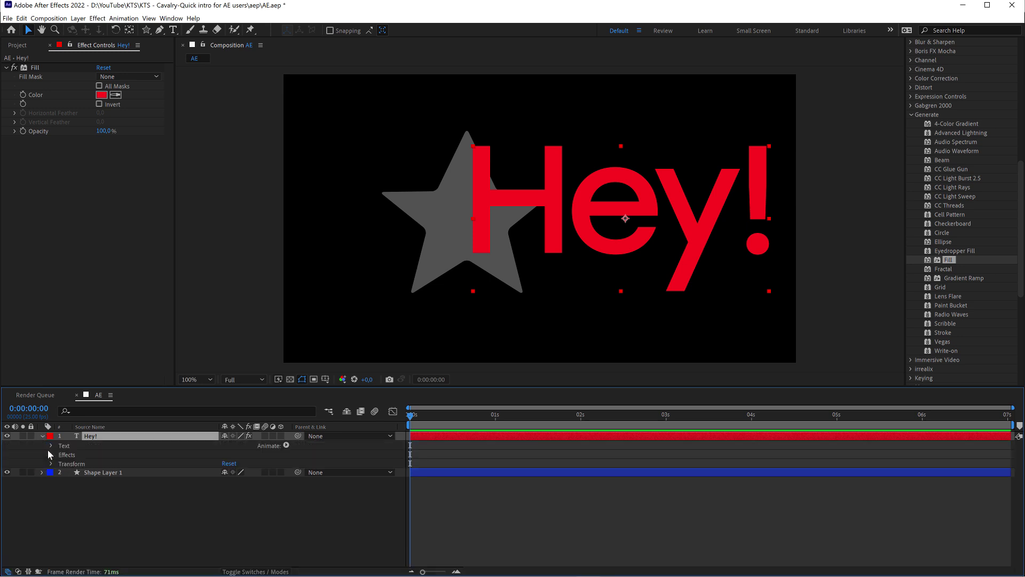
{"action": "left_click", "coordinate": [52, 455]}
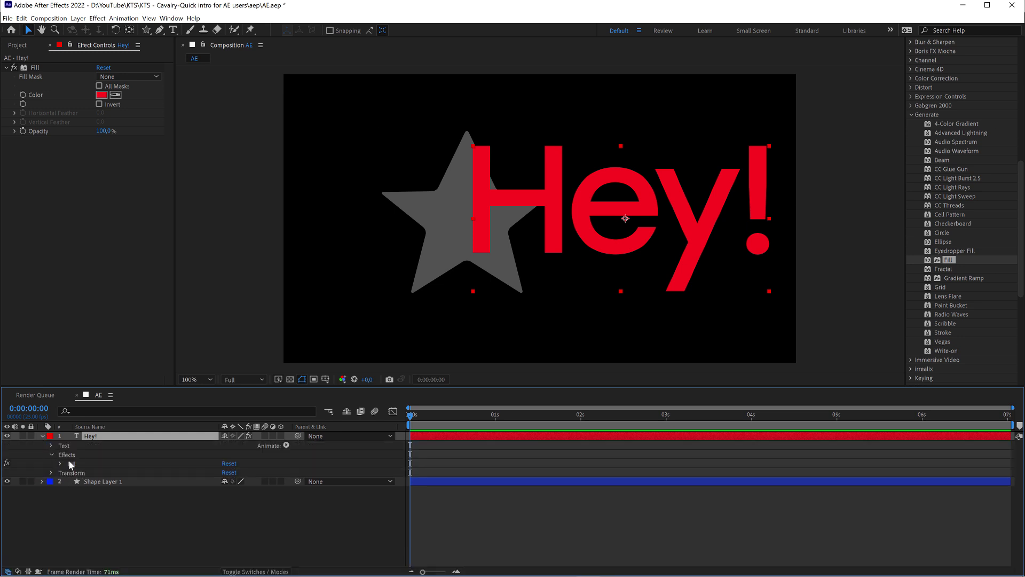
{"action": "left_click", "coordinate": [62, 465]}
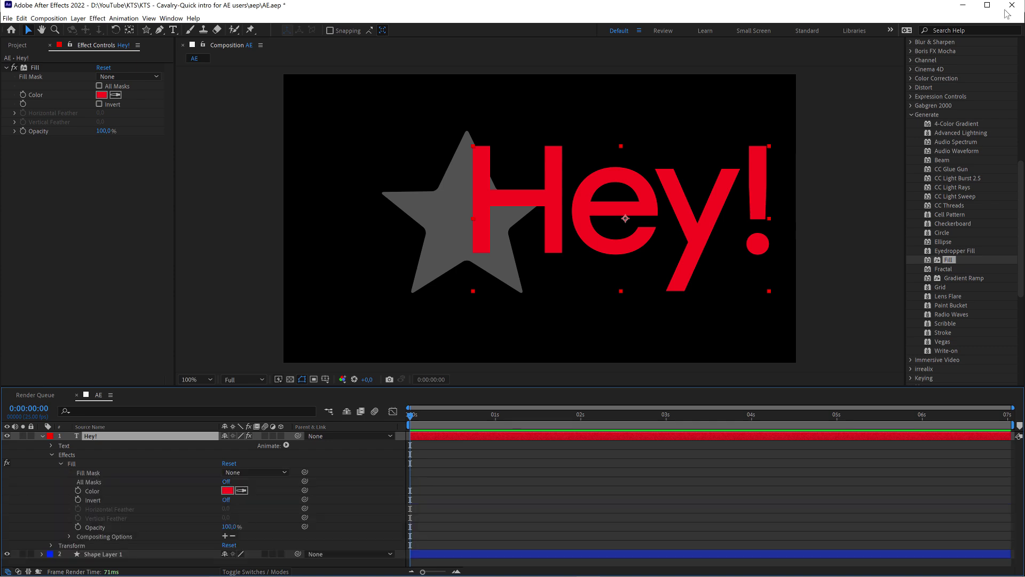
{"action": "left_click", "coordinate": [963, 5]}
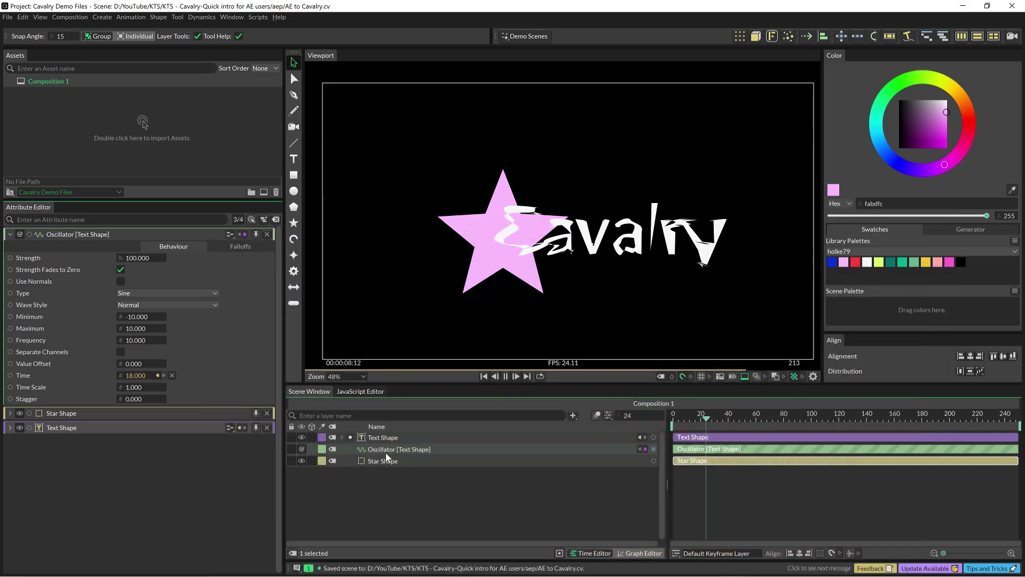
{"action": "key", "text": "space"}
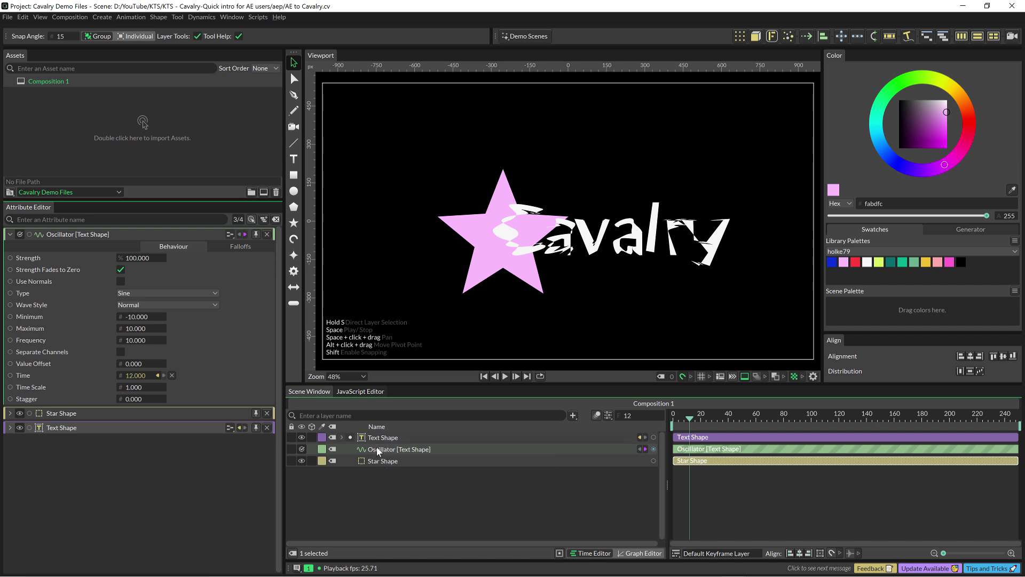
Try nesting the Oscillator under the Text Shape, undo the nesting, and leave the Oscillator layer below the Star Shape.
{"action": "left_click_drag", "start_coordinate": [378, 449], "coordinate": [379, 440]}
{"action": "left_click", "coordinate": [341, 438]}
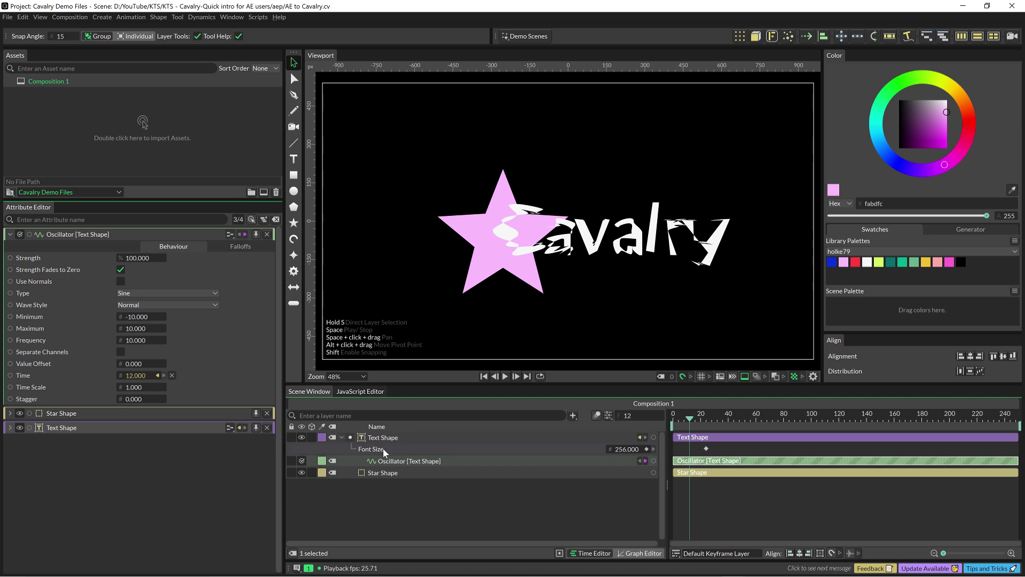
{"action": "key", "text": "ctrl+z"}
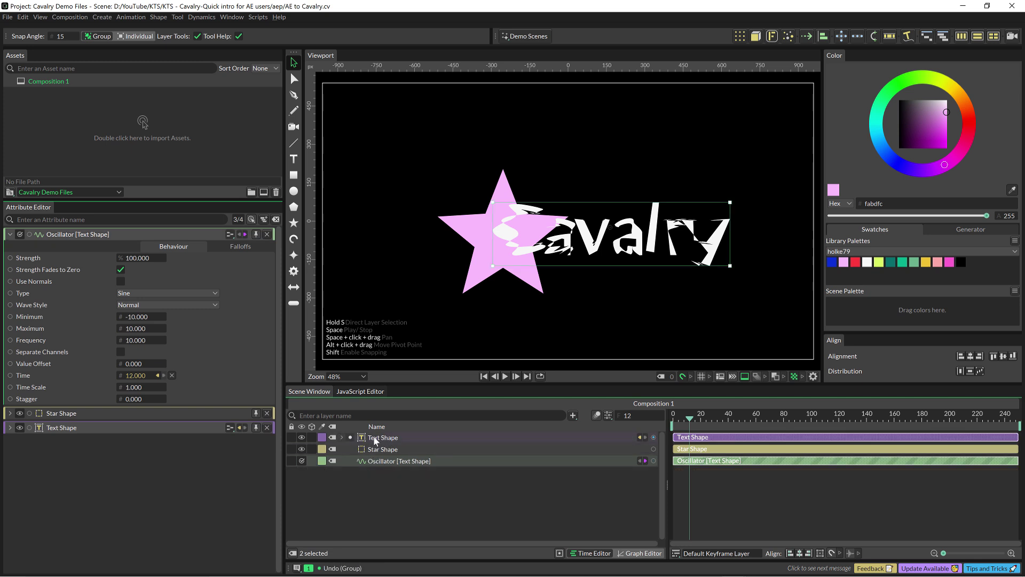
{"action": "left_click", "coordinate": [383, 460]}
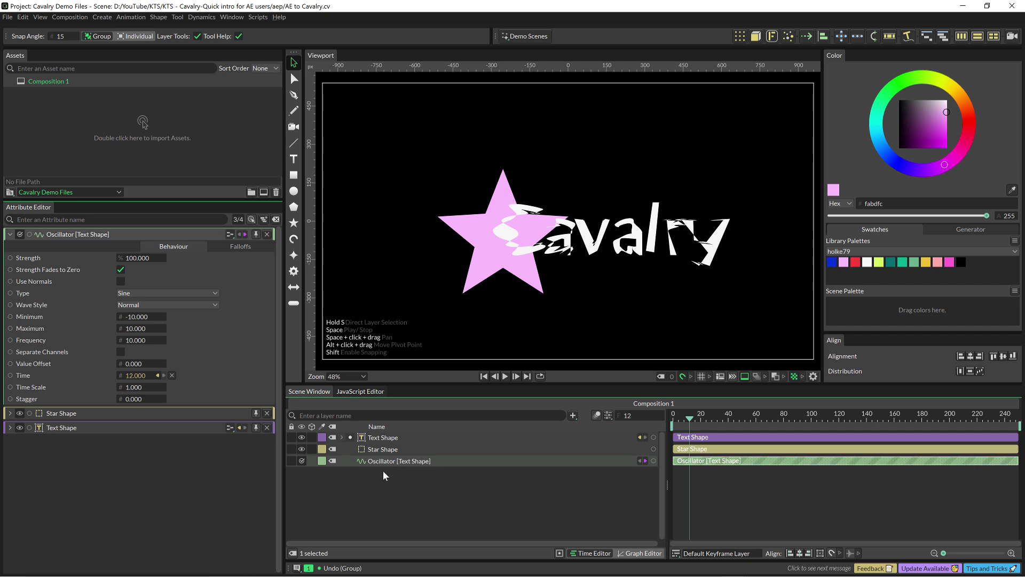
Group the Text Shape and Oscillator layers, expand the group and rename it THAT'S IT!
{"action": "left_click", "coordinate": [378, 438], "text": "ctrl"}
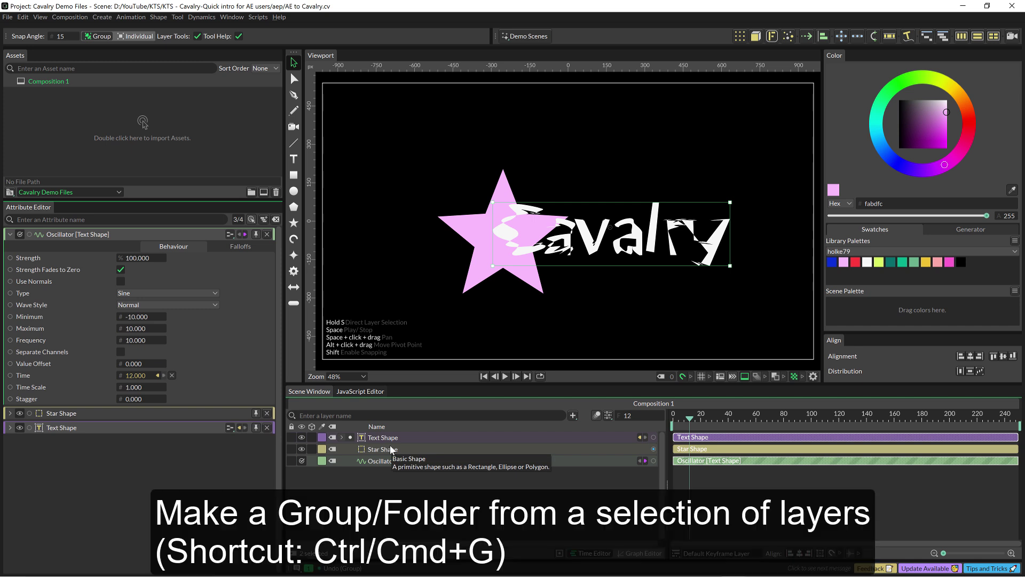
{"action": "key", "text": "ctrl+g"}
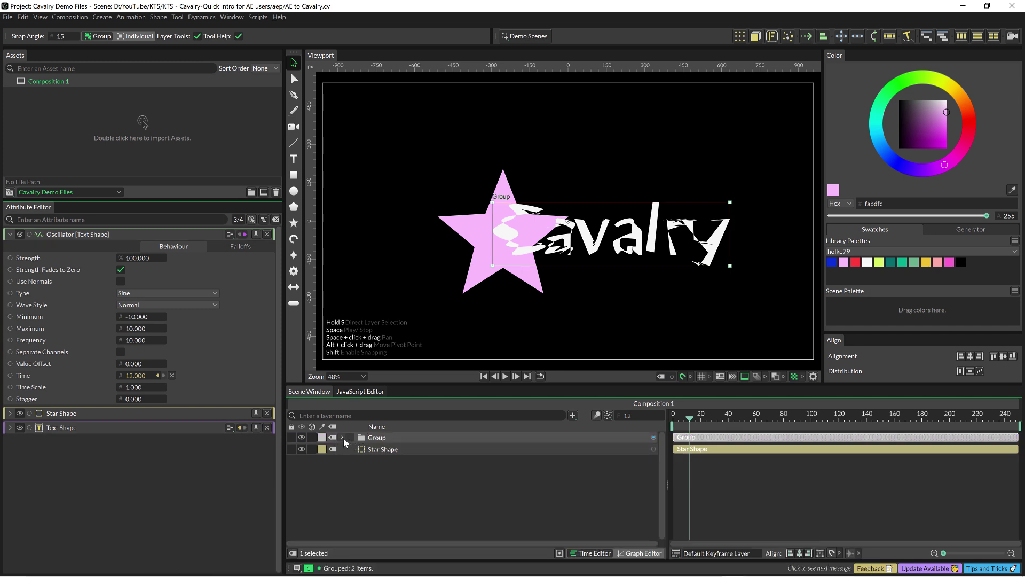
{"action": "left_click", "coordinate": [341, 437]}
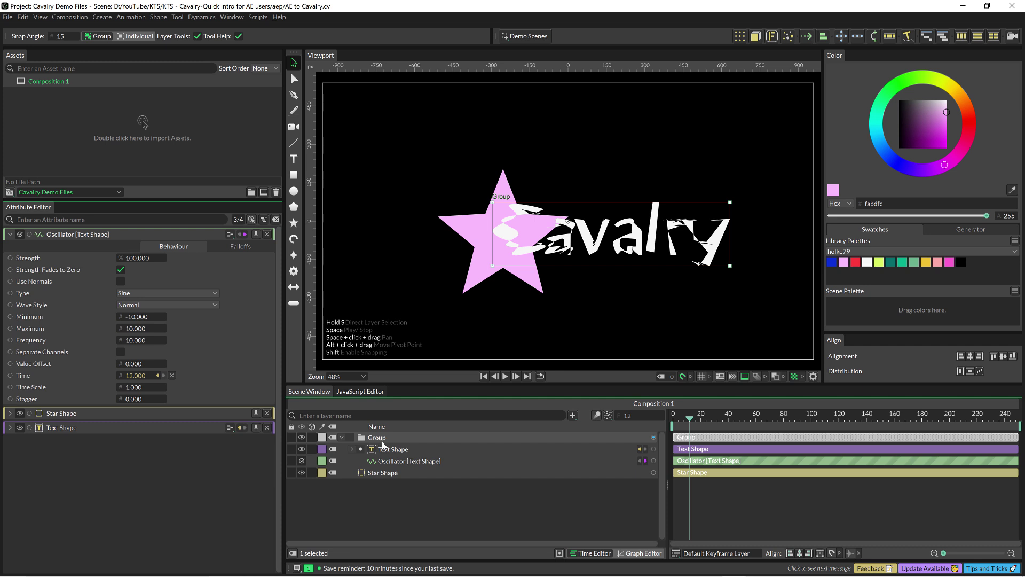
{"action": "key", "text": "Return"}
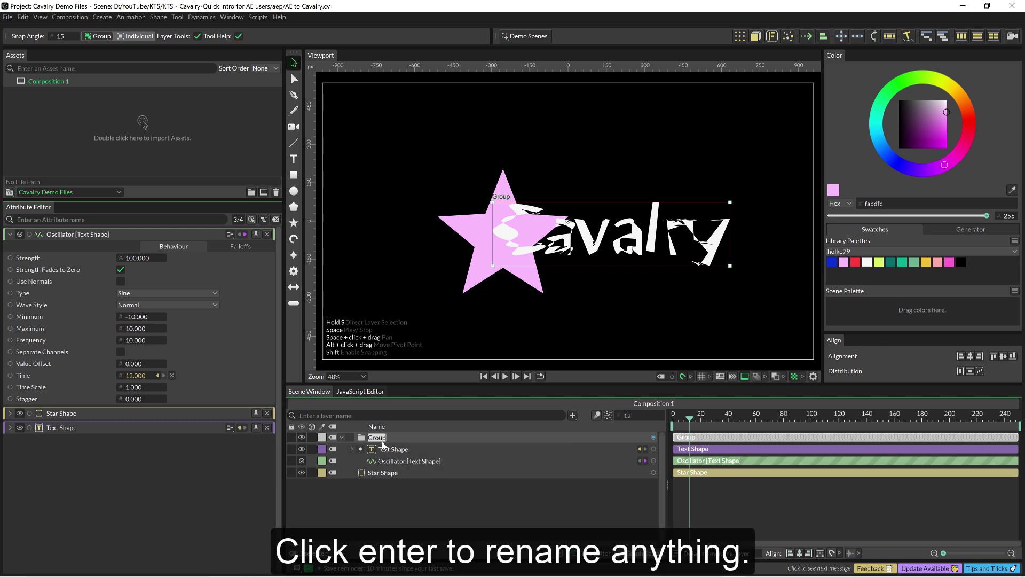
{"action": "type", "text": "THATS IS!"}
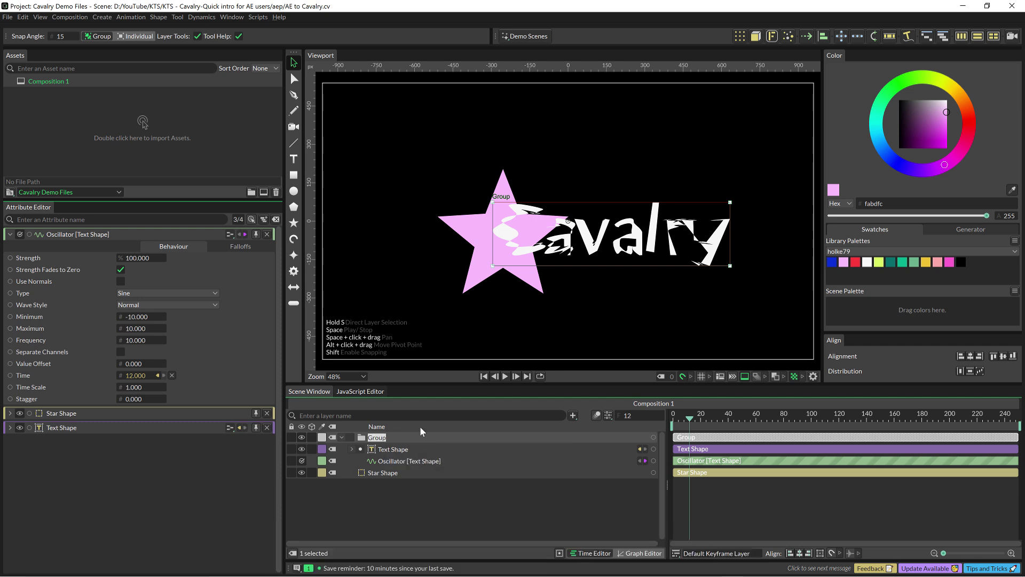
{"action": "key", "text": "Return"}
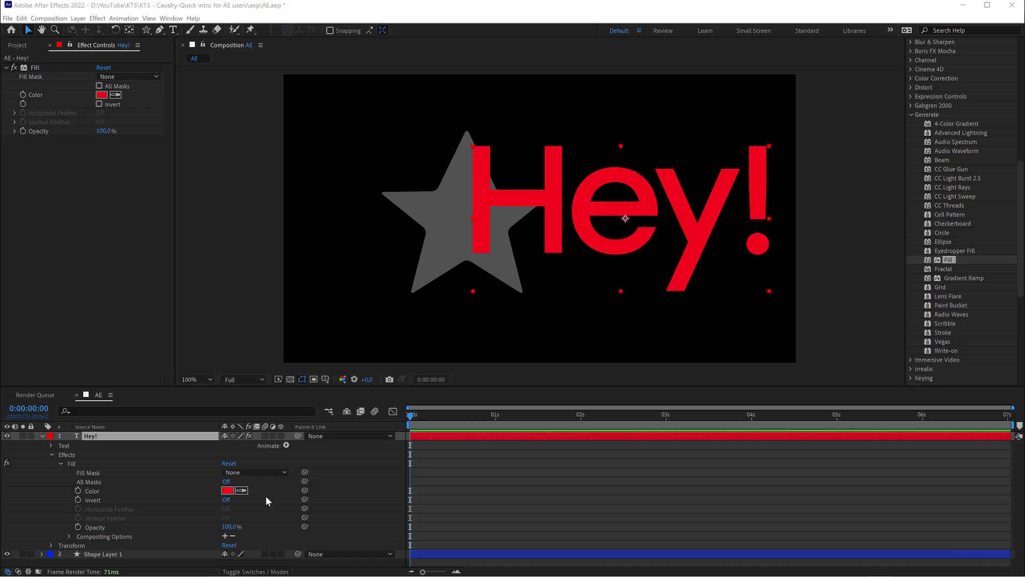
Switch to After Effects, collapse the Hey! layer's properties and show the project's item list.
{"action": "left_click", "coordinate": [43, 435]}
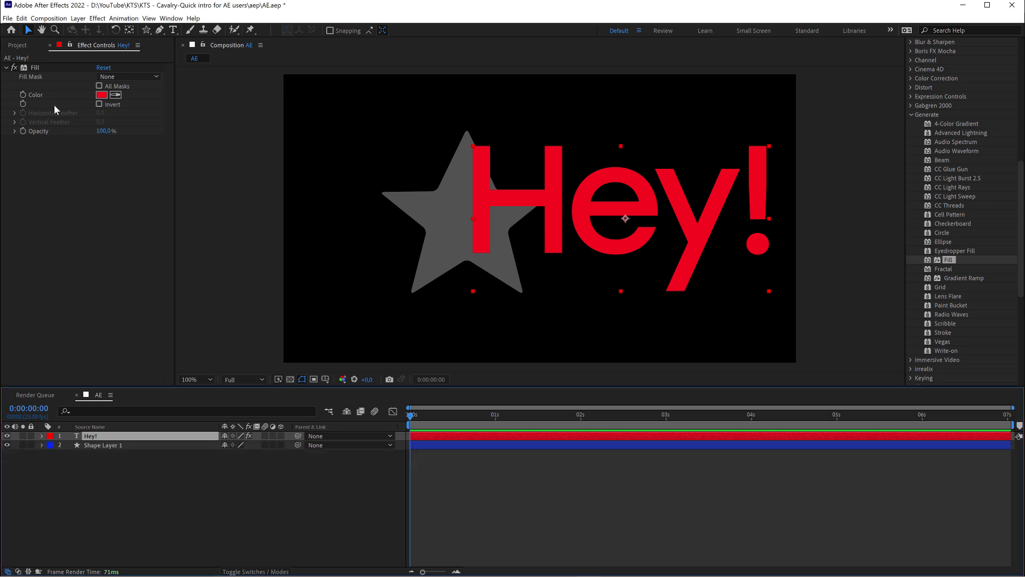
{"action": "left_click", "coordinate": [20, 44]}
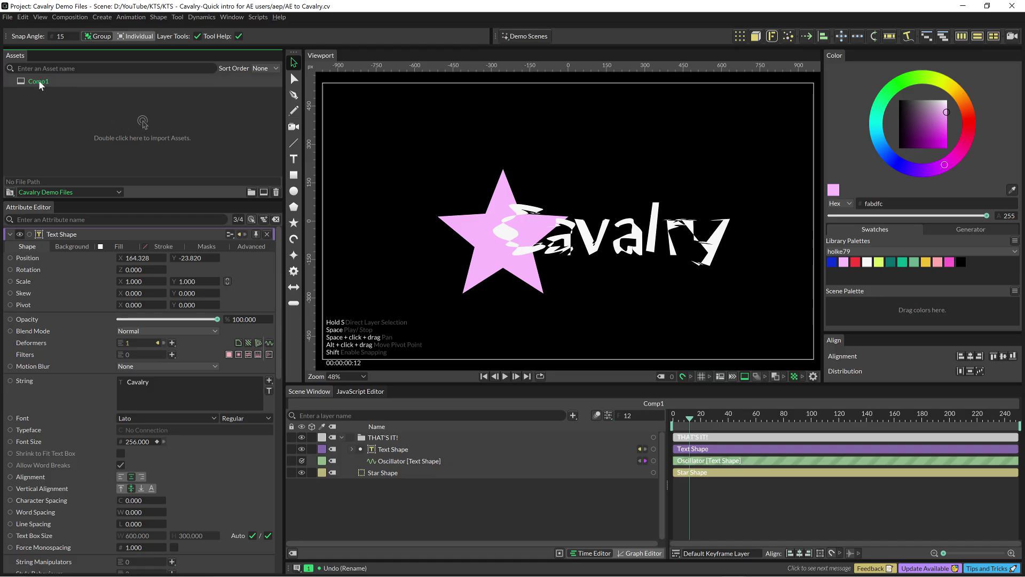
Switch to Cavalry, nest Comp1 inside a new composition, and load the nested Comp1 layer's settings.
{"action": "left_click", "coordinate": [40, 83]}
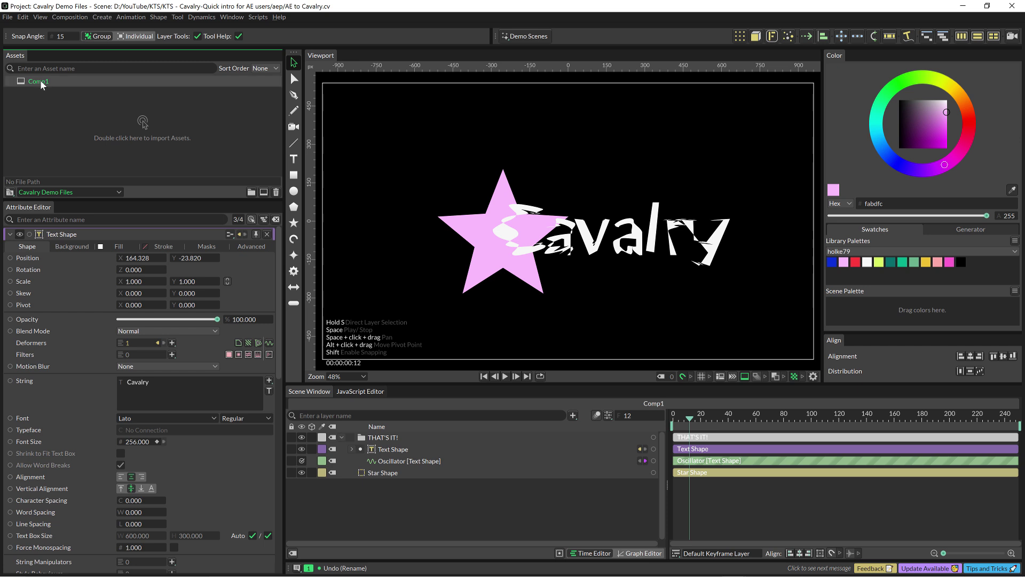
{"action": "left_click_drag", "start_coordinate": [41, 84], "coordinate": [263, 194]}
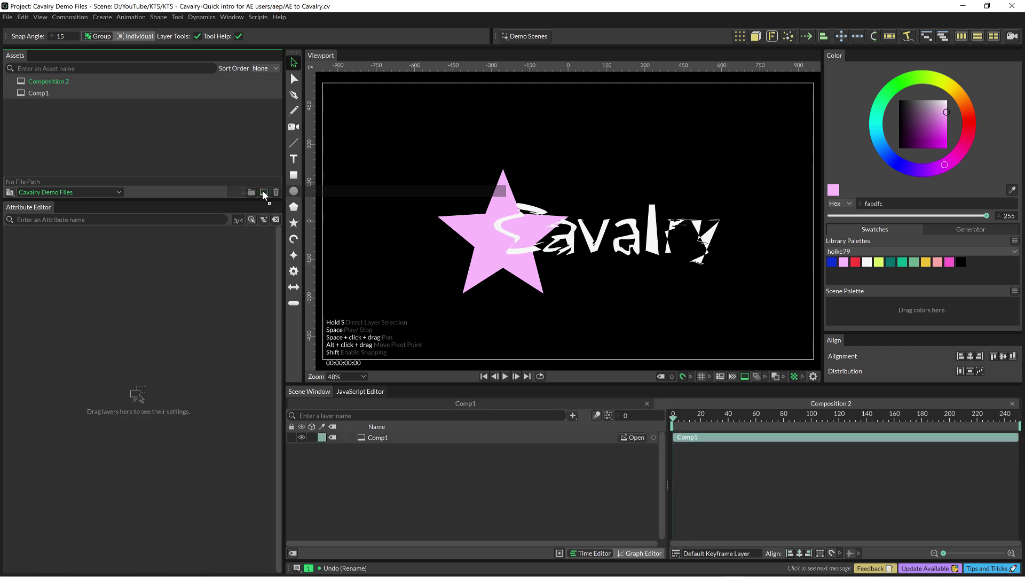
{"action": "left_click", "coordinate": [58, 86]}
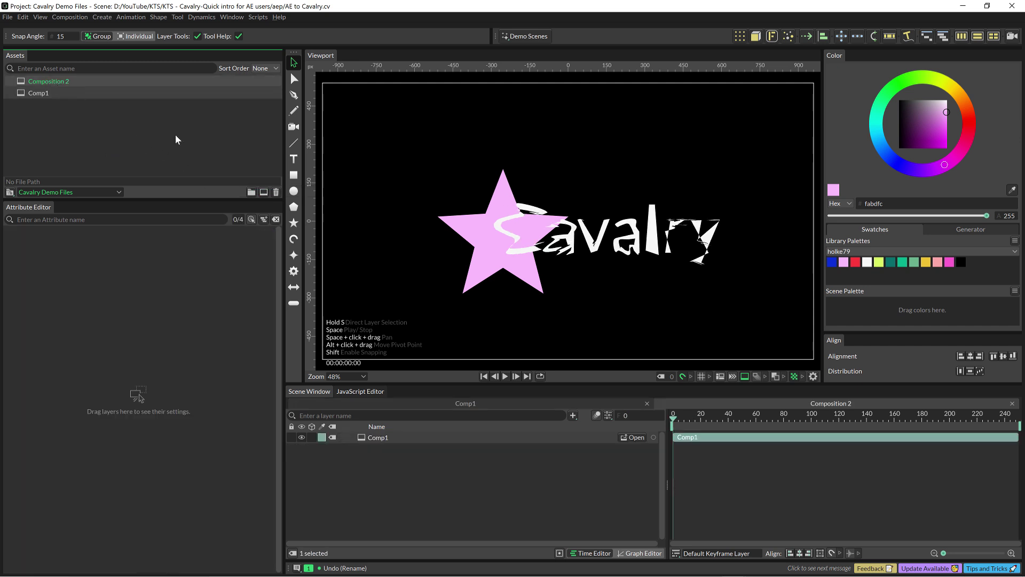
{"action": "left_click", "coordinate": [376, 436]}
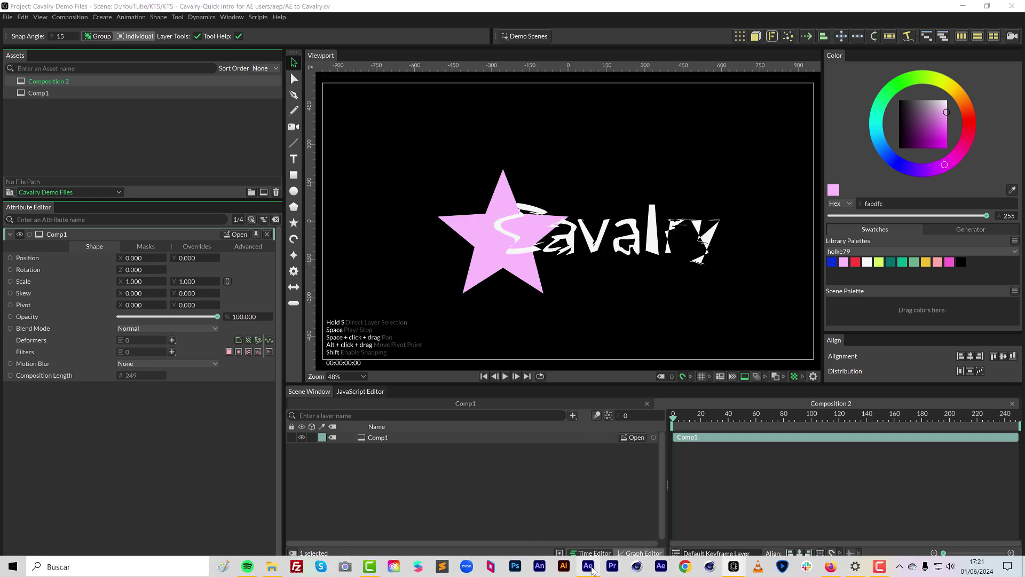
Check the project's composition in After Effects, and return to Cavalry to view Comp1 and Composition 2 in turn.
{"action": "left_click", "coordinate": [592, 568]}
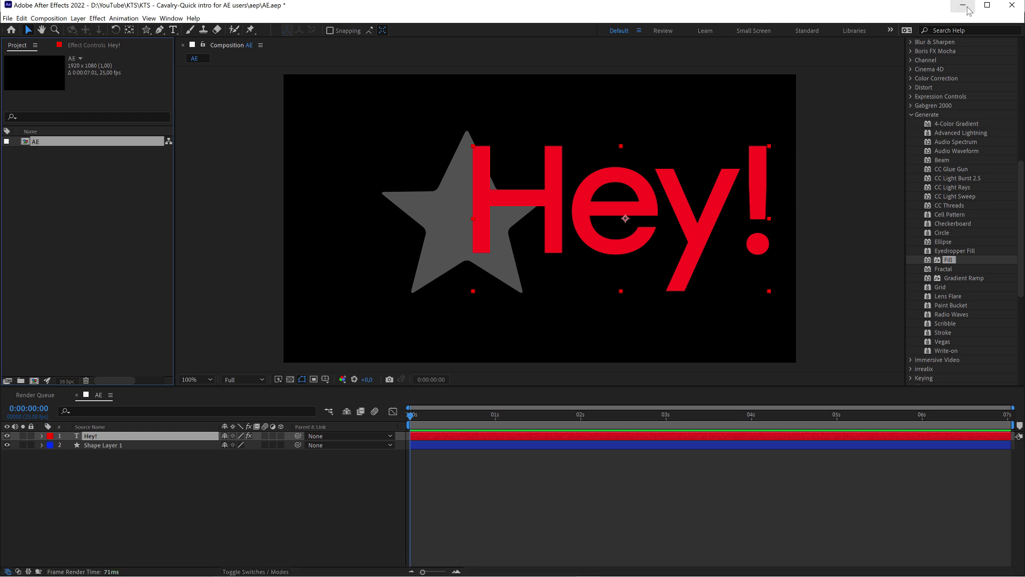
{"action": "key", "text": "alt+Tab"}
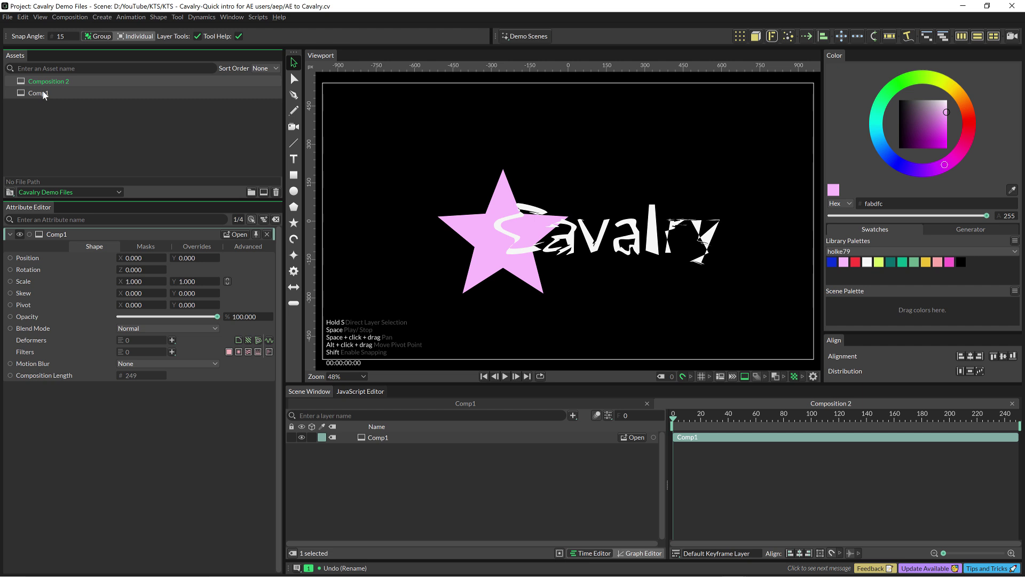
{"action": "double_click", "coordinate": [42, 94]}
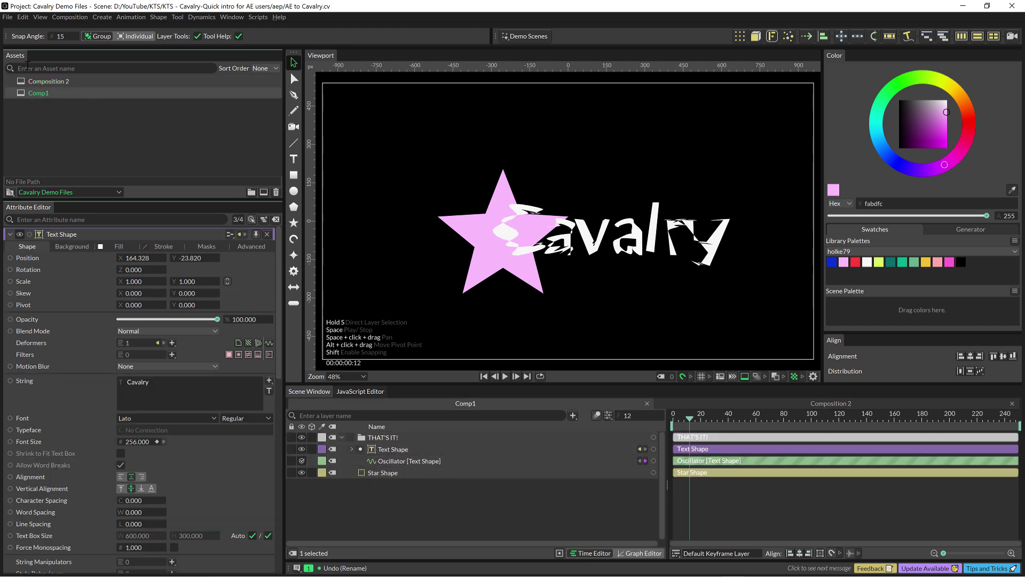
{"action": "double_click", "coordinate": [16, 83]}
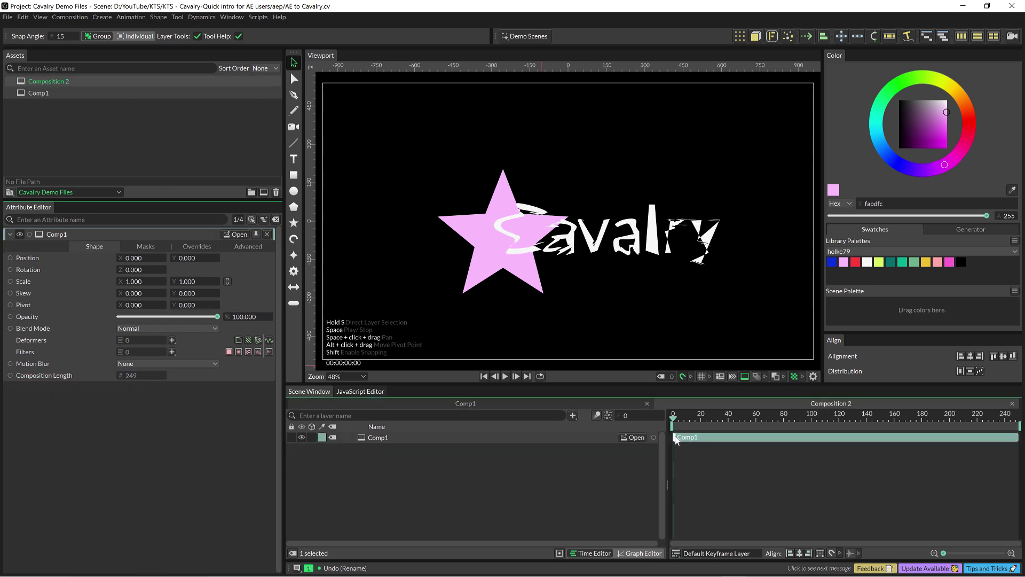
Slide the Comp1 layer back and forth along Composition 2's timeline, leaving its end at about frame 200.
{"action": "left_click_drag", "start_coordinate": [676, 439], "coordinate": [716, 421]}
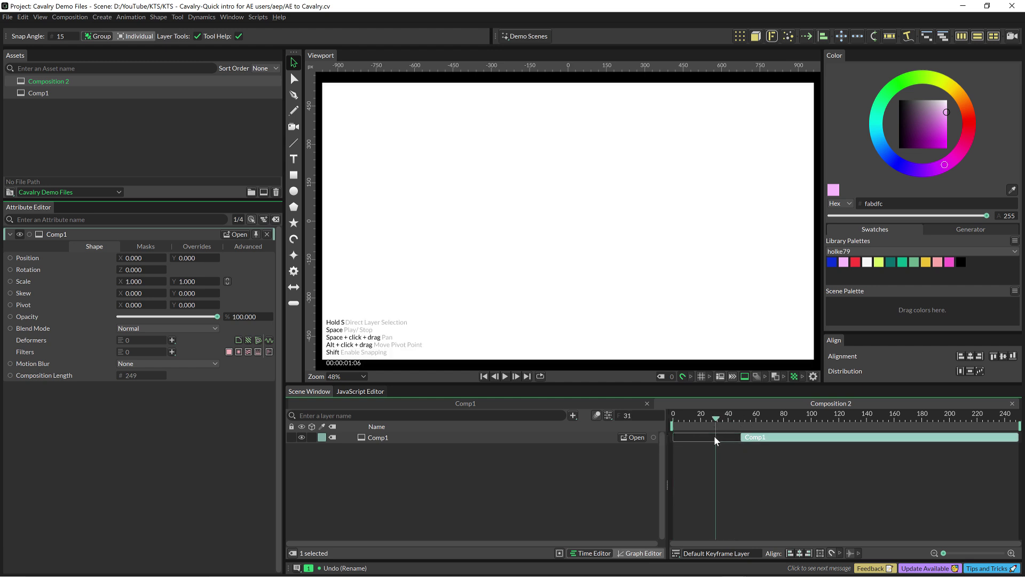
{"action": "left_click_drag", "start_coordinate": [788, 440], "coordinate": [706, 440]}
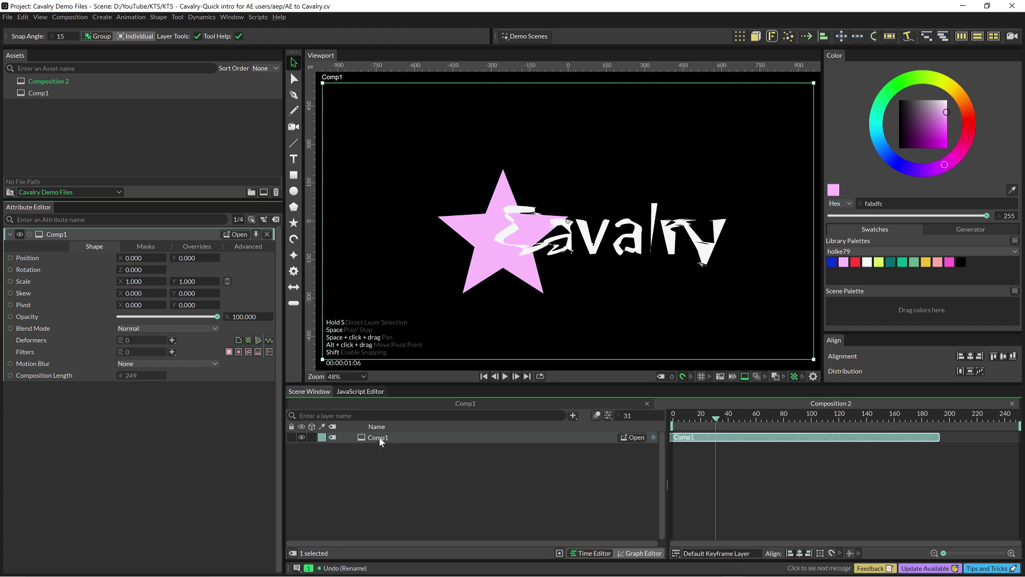
{"action": "left_click_drag", "start_coordinate": [726, 439], "coordinate": [738, 438]}
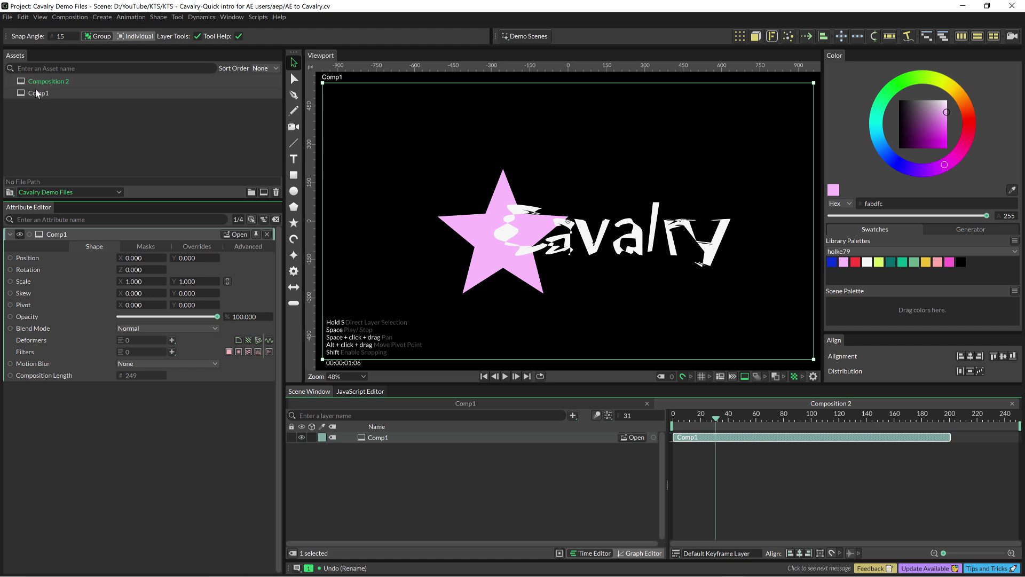
Create a third composition containing a five-sided polygon with a radius of about 256, and reopen Comp1.
{"action": "left_click", "coordinate": [263, 193]}
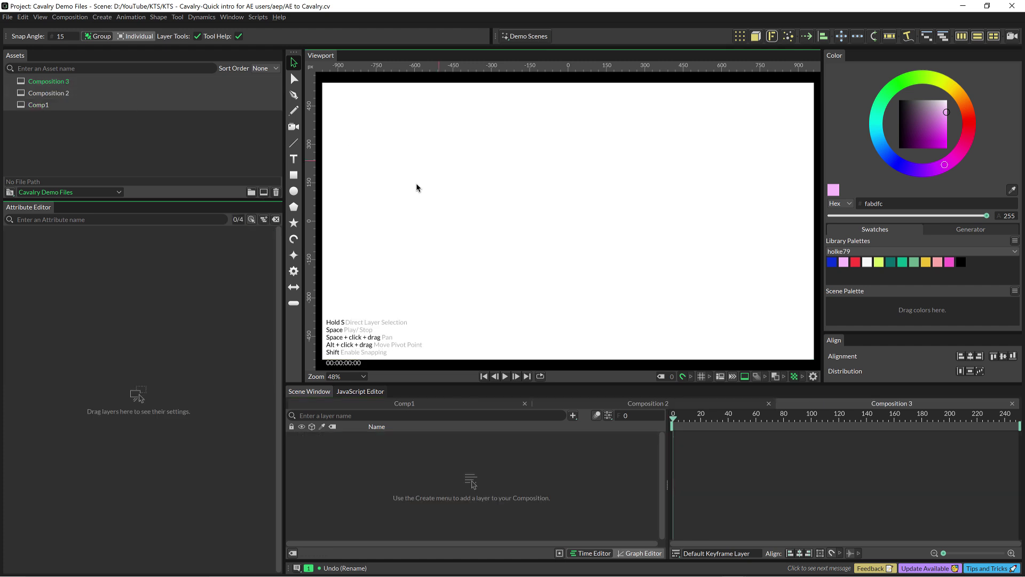
{"action": "left_click", "coordinate": [293, 206]}
{"action": "left_click_drag", "start_coordinate": [390, 160], "coordinate": [521, 291]}
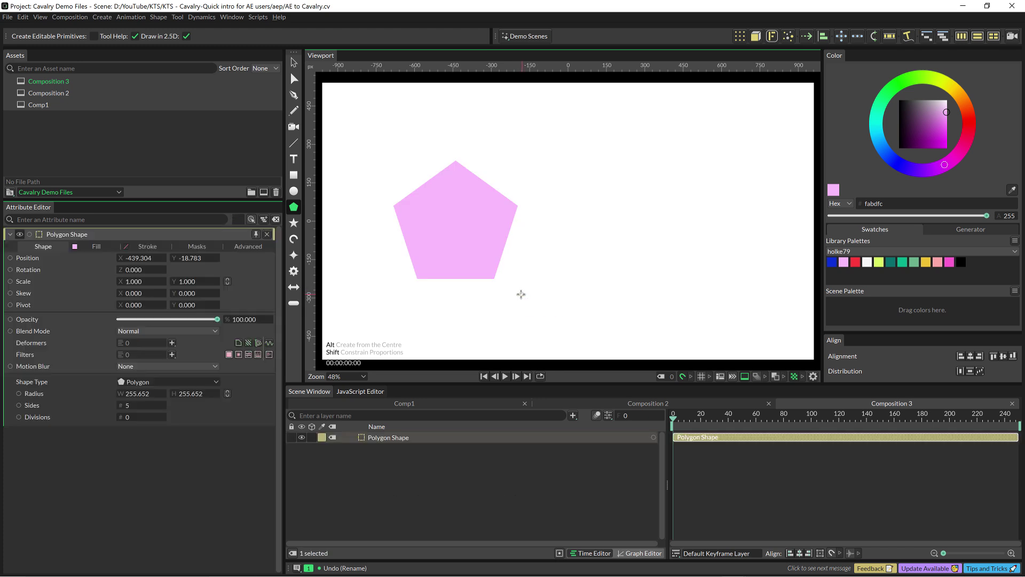
{"action": "double_click", "coordinate": [46, 104]}
Try nesting Composition 3 in Comp1 below the Star Shape, and undo the nesting.
{"action": "left_click", "coordinate": [47, 81]}
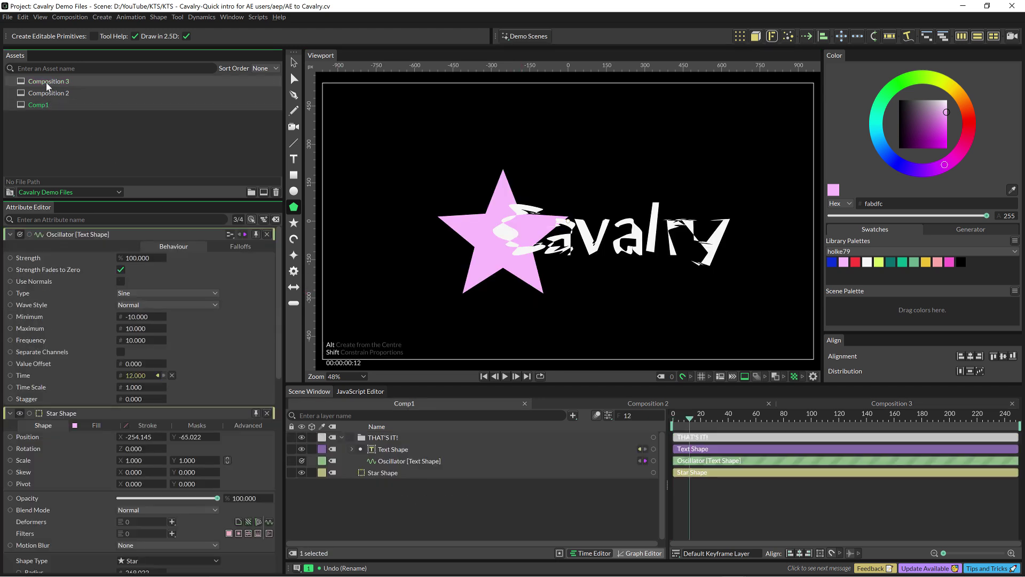
{"action": "left_click_drag", "start_coordinate": [55, 81], "coordinate": [416, 482]}
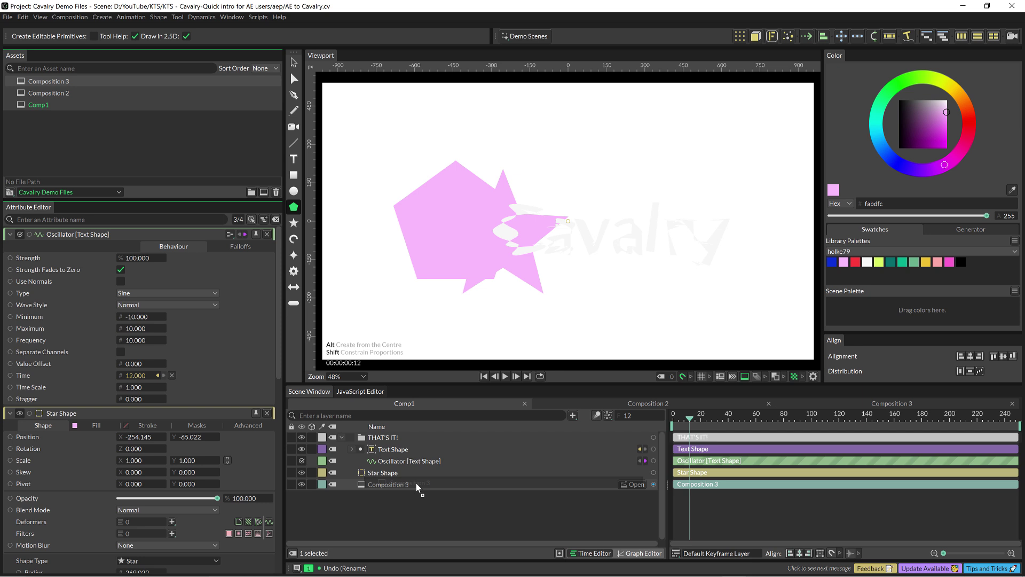
{"action": "key", "text": "ctrl+z"}
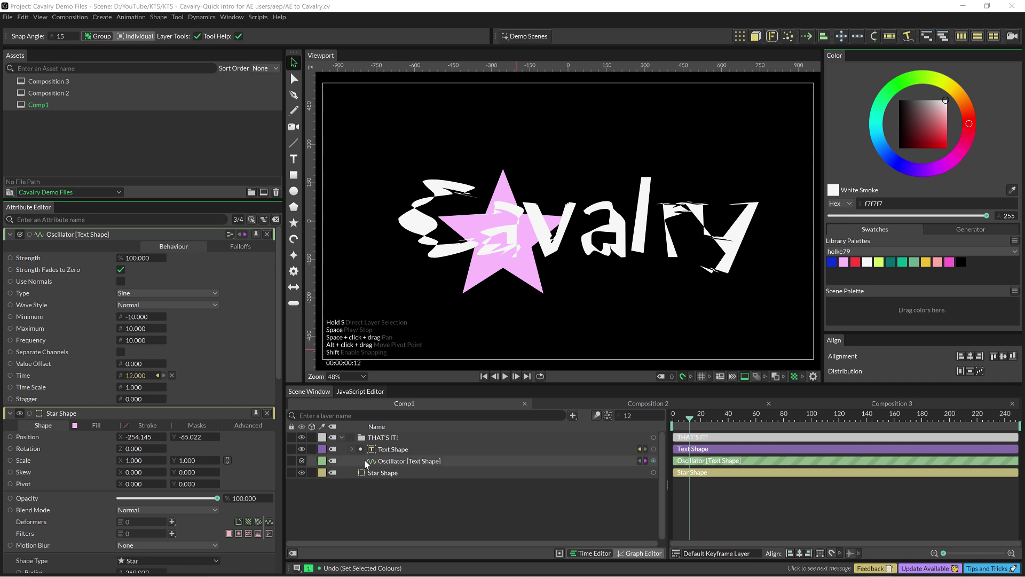
Move the Oscillator out of the group to below the Star Shape, and reposition the star at about X -480, Y 206 above the text.
{"action": "left_click", "coordinate": [378, 460]}
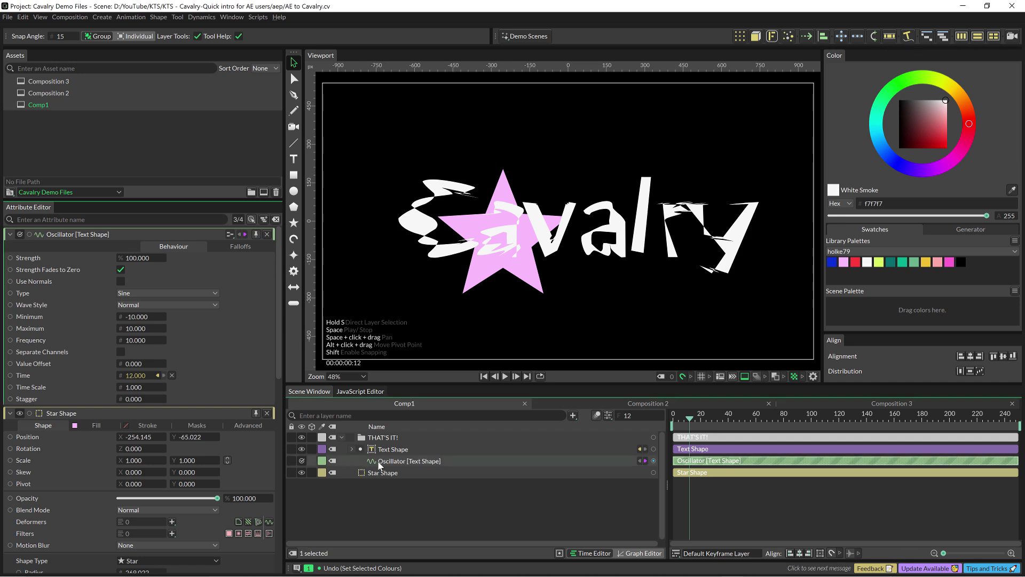
{"action": "left_click_drag", "start_coordinate": [384, 461], "coordinate": [385, 481]}
{"action": "left_click_drag", "start_coordinate": [503, 220], "coordinate": [444, 150]}
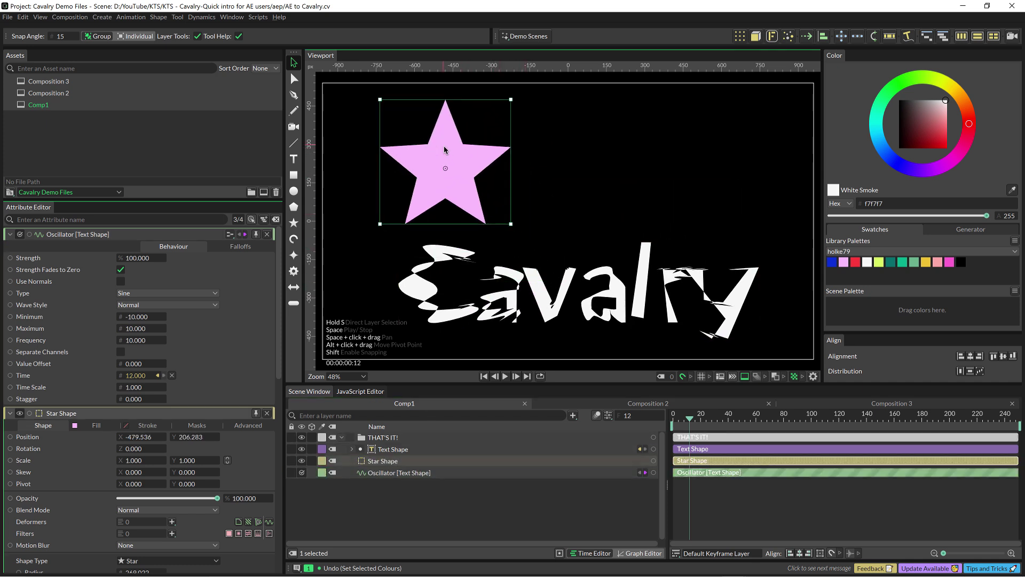
{"action": "left_click", "coordinate": [466, 263]}
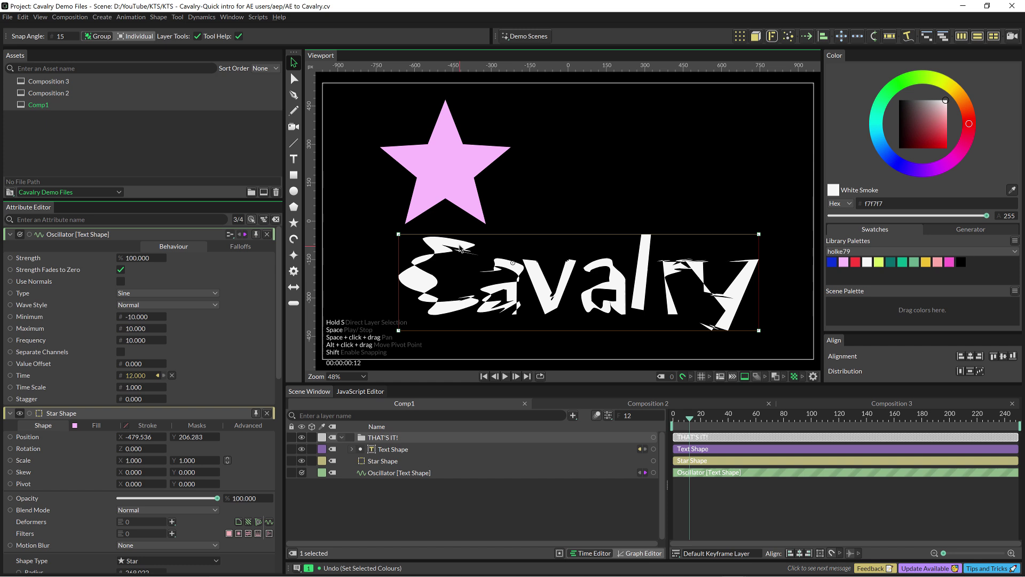
Check the Text Shape and Star Shape layers, and collapse the Oscillator's settings in the Attribute Editor while keeping the Star Shape's expanded.
{"action": "left_click", "coordinate": [367, 472]}
{"action": "left_click", "coordinate": [381, 449]}
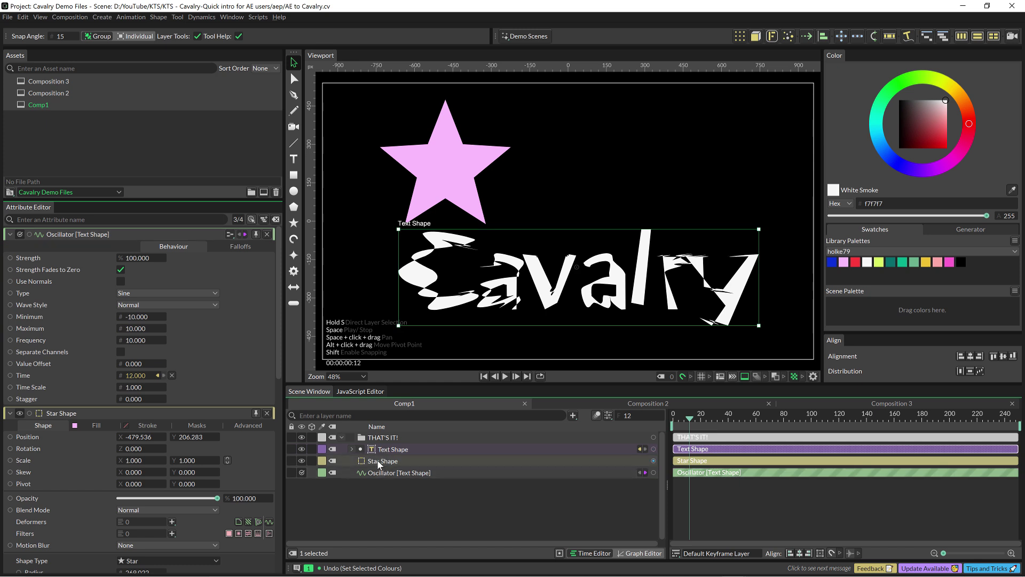
{"action": "left_click", "coordinate": [382, 460]}
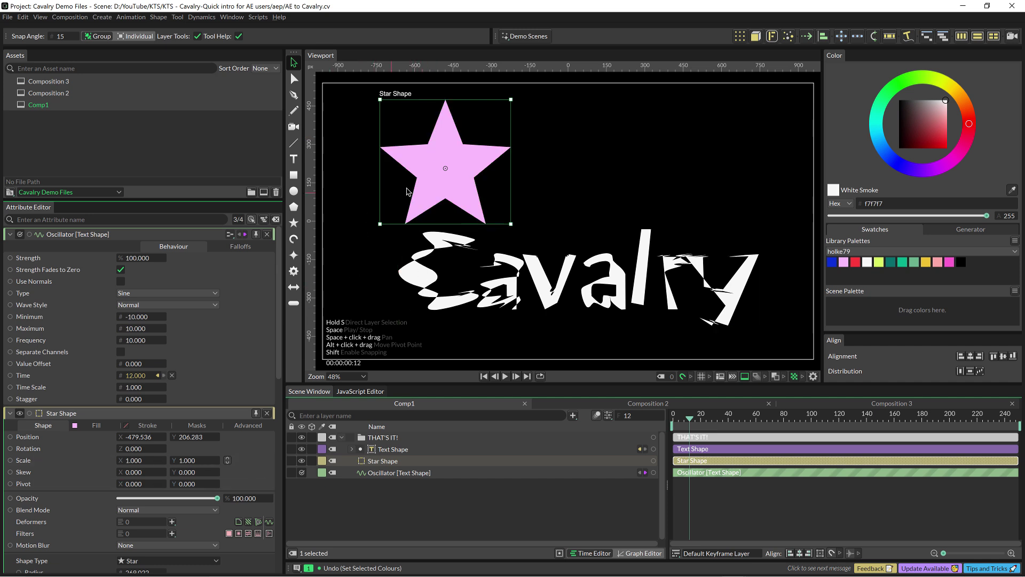
{"action": "left_click", "coordinate": [427, 180]}
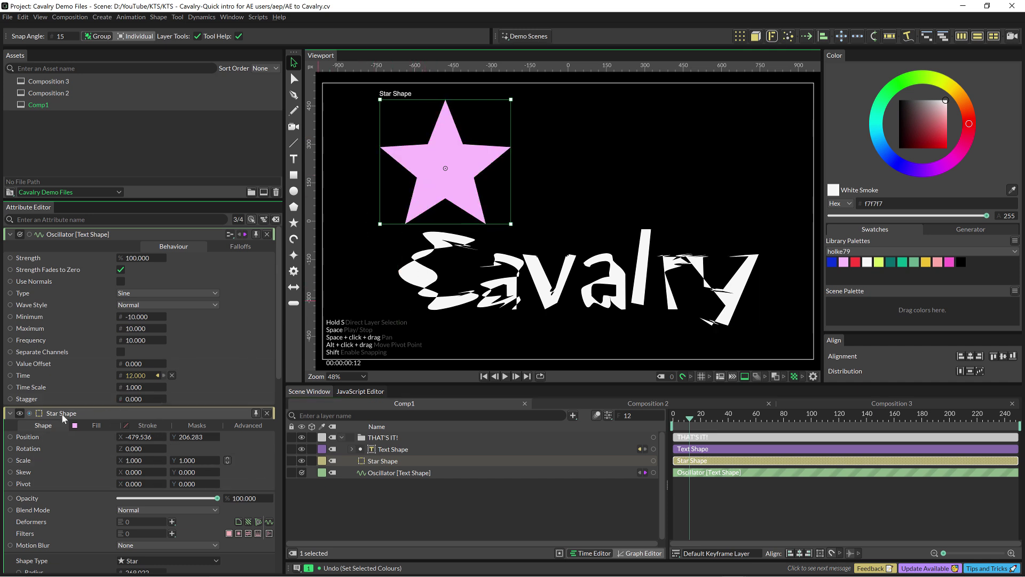
{"action": "left_click", "coordinate": [9, 234]}
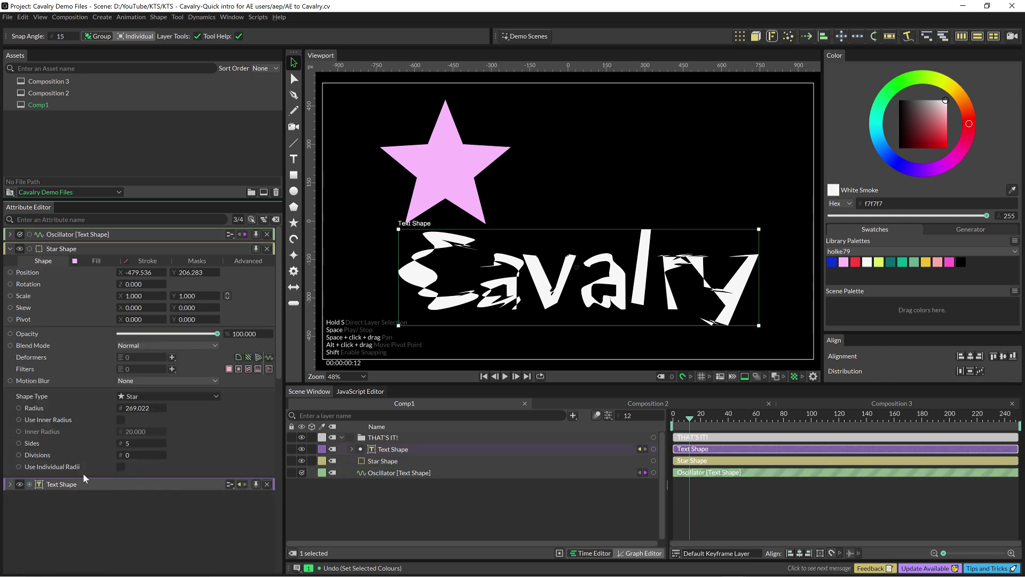
{"action": "left_click", "coordinate": [10, 484]}
Connect the Oscillator to the Star Shape's Deformers attribute and play the animation.
{"action": "left_click_drag", "start_coordinate": [654, 448], "coordinate": [630, 472]}
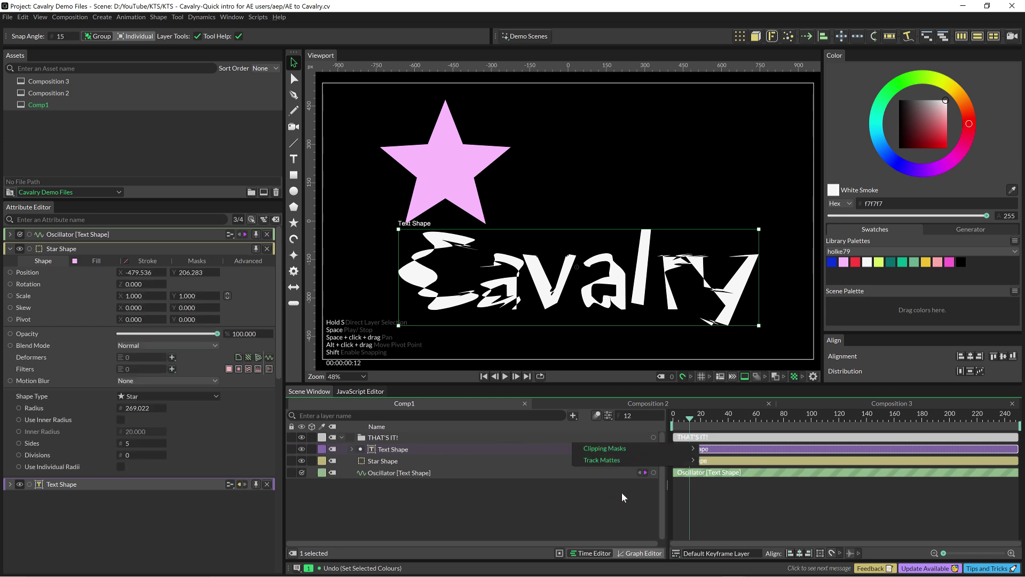
{"action": "left_click", "coordinate": [621, 492]}
{"action": "left_click", "coordinate": [653, 473]}
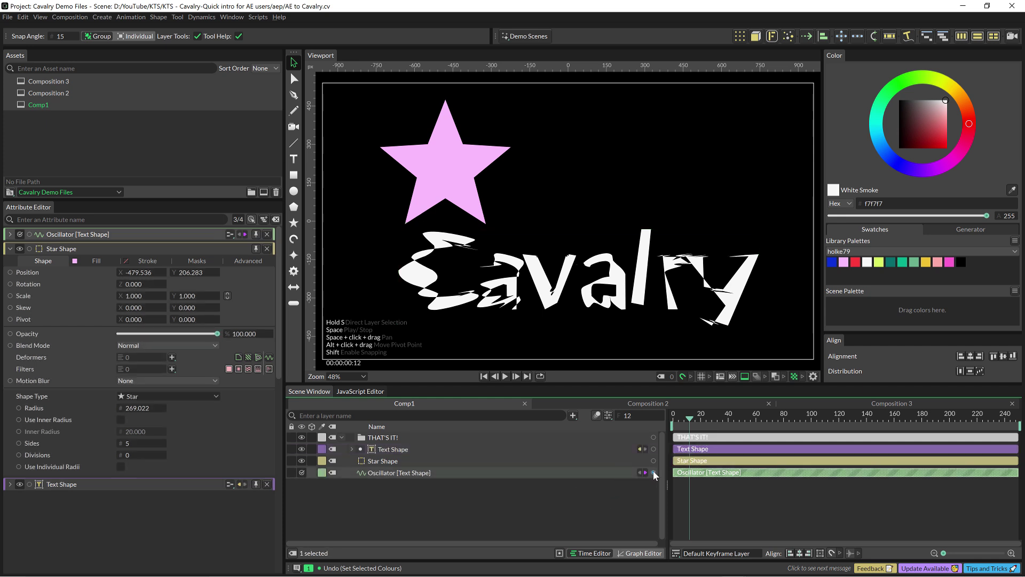
{"action": "left_click_drag", "start_coordinate": [654, 473], "coordinate": [146, 354]}
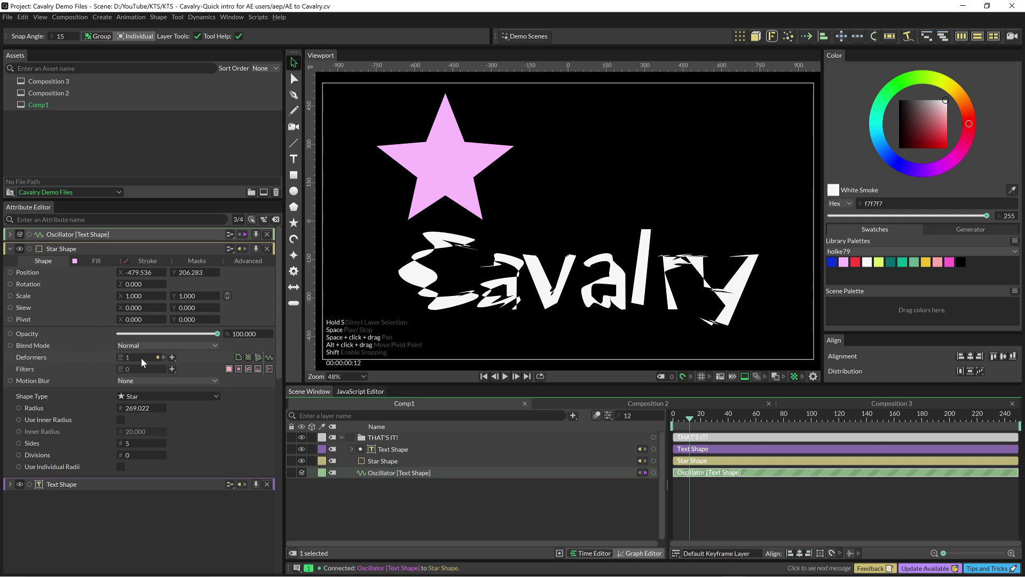
{"action": "key", "text": "space"}
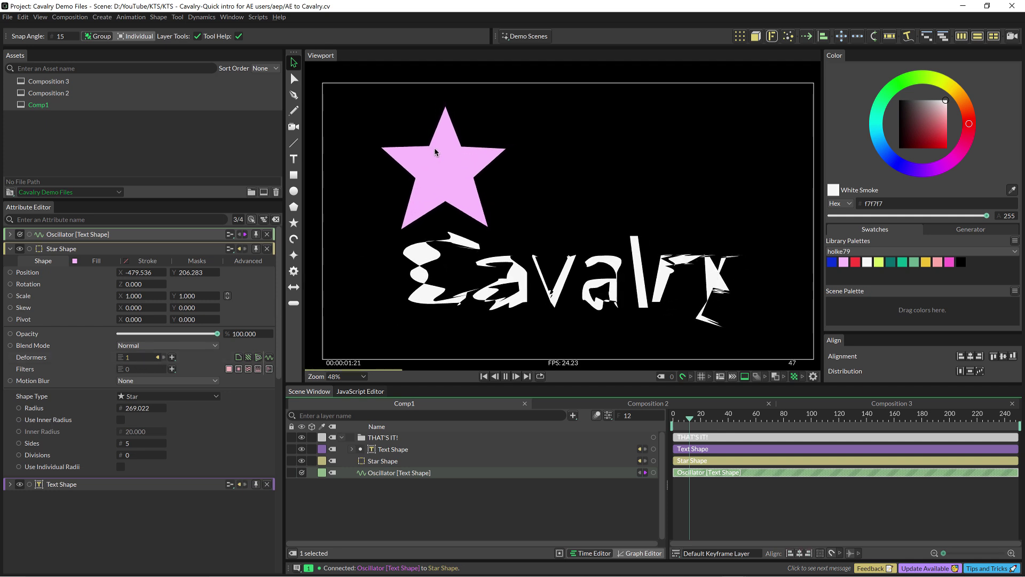
Set the Oscillator's strength to 237, its minimum to -42 and its maximum to 43.
{"action": "left_click", "coordinate": [372, 472]}
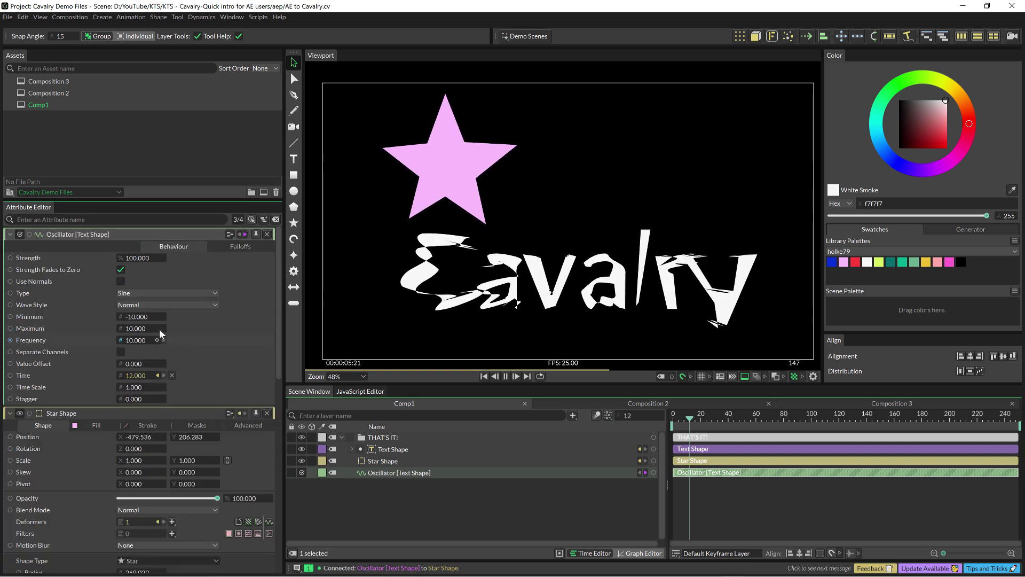
{"action": "left_click_drag", "start_coordinate": [130, 259], "coordinate": [182, 258]}
{"action": "left_click_drag", "start_coordinate": [137, 317], "coordinate": [160, 330]}
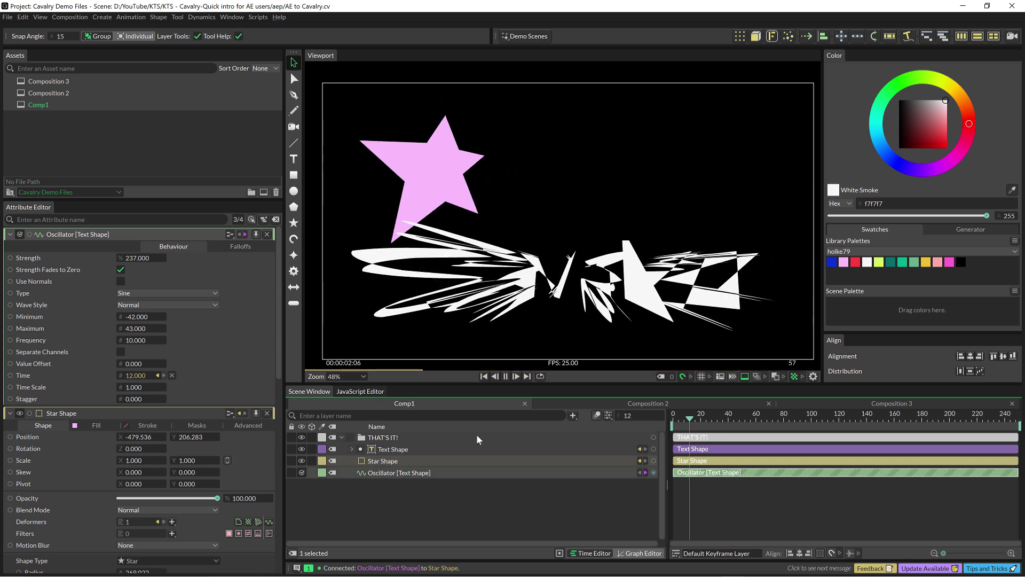
Add a Chop Path deformer to Comp1 from the Behaviours category.
{"action": "left_click", "coordinate": [572, 418]}
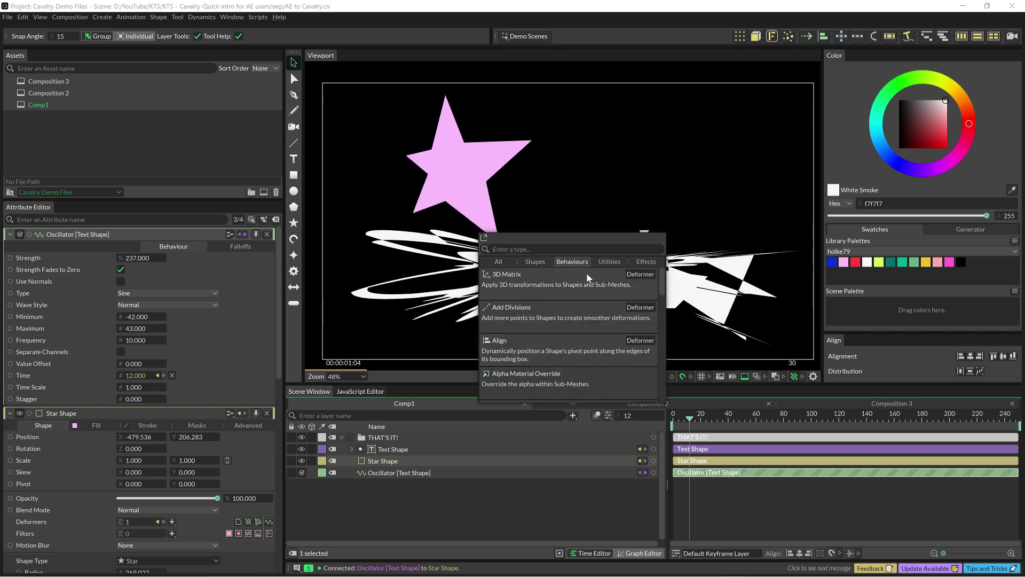
{"action": "scroll", "coordinate": [571, 338], "scroll_direction": "down", "scroll_amount": 3}
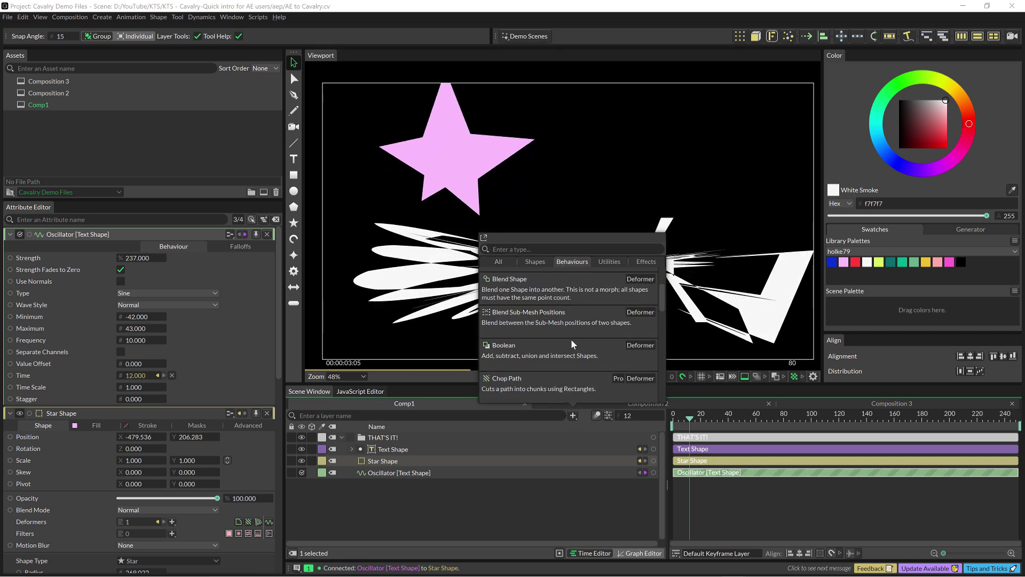
{"action": "left_click", "coordinate": [505, 380]}
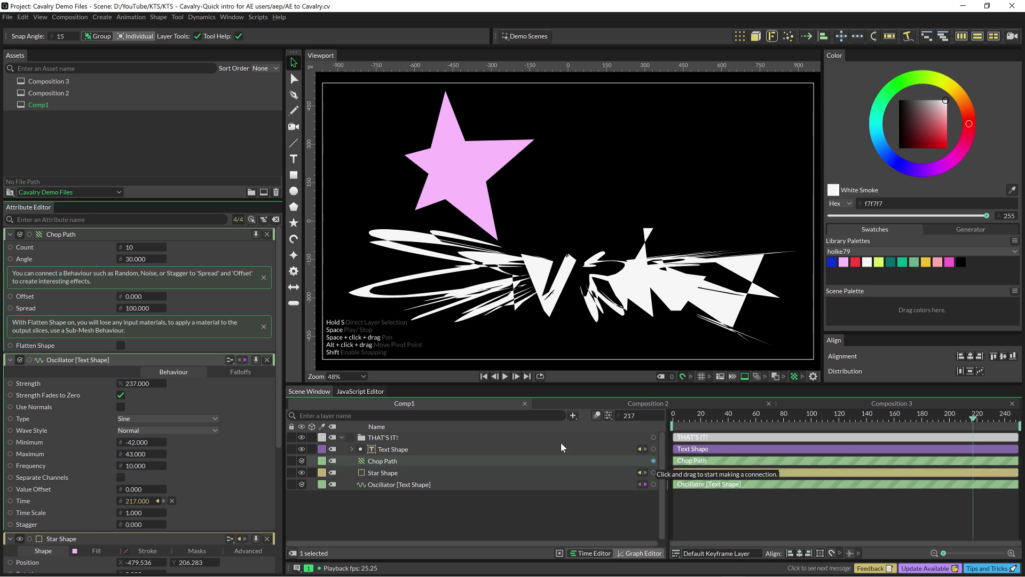
Connect the Chop Path to the Star Shape's Deformers attribute and play the animation.
{"action": "left_click", "coordinate": [9, 359]}
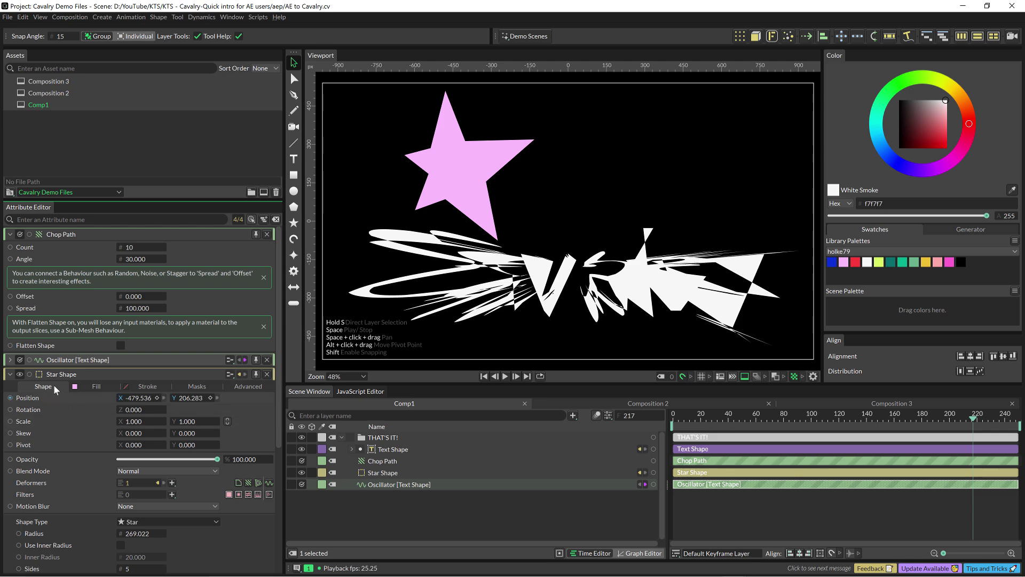
{"action": "scroll", "coordinate": [73, 427], "scroll_direction": "down", "scroll_amount": 3}
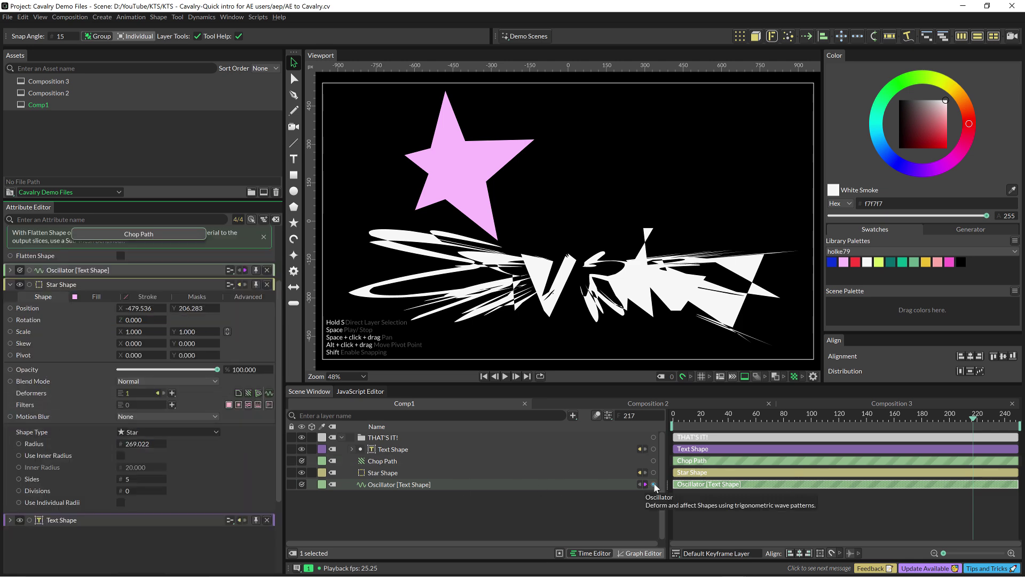
{"action": "left_click_drag", "start_coordinate": [653, 460], "coordinate": [148, 396]}
{"action": "key", "text": "space"}
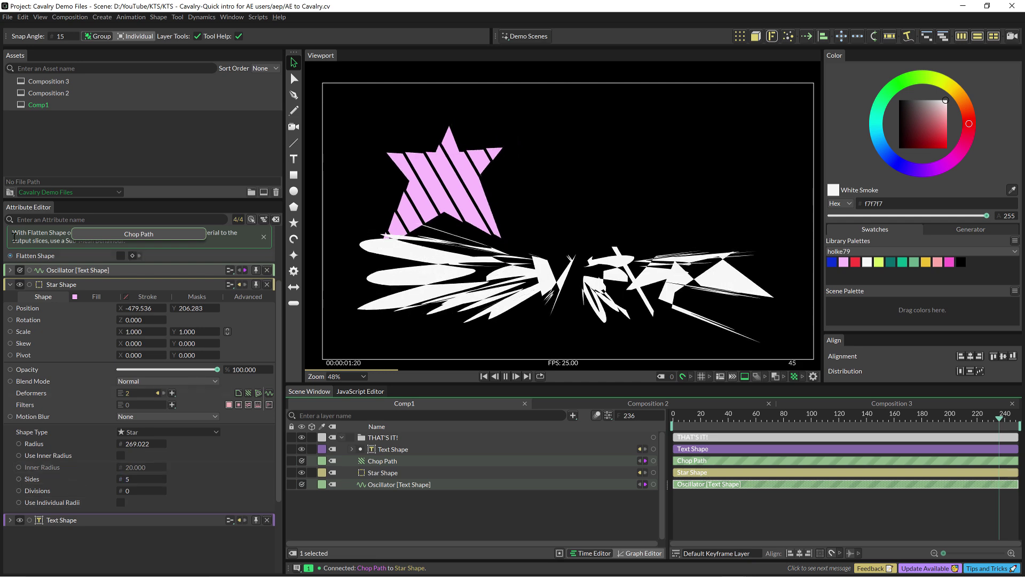
Collapse the Star Shape's settings, expand the Text Shape's, connect the Chop Path to the Text Shape's Deformers attribute, and play the animation.
{"action": "left_click", "coordinate": [10, 284]}
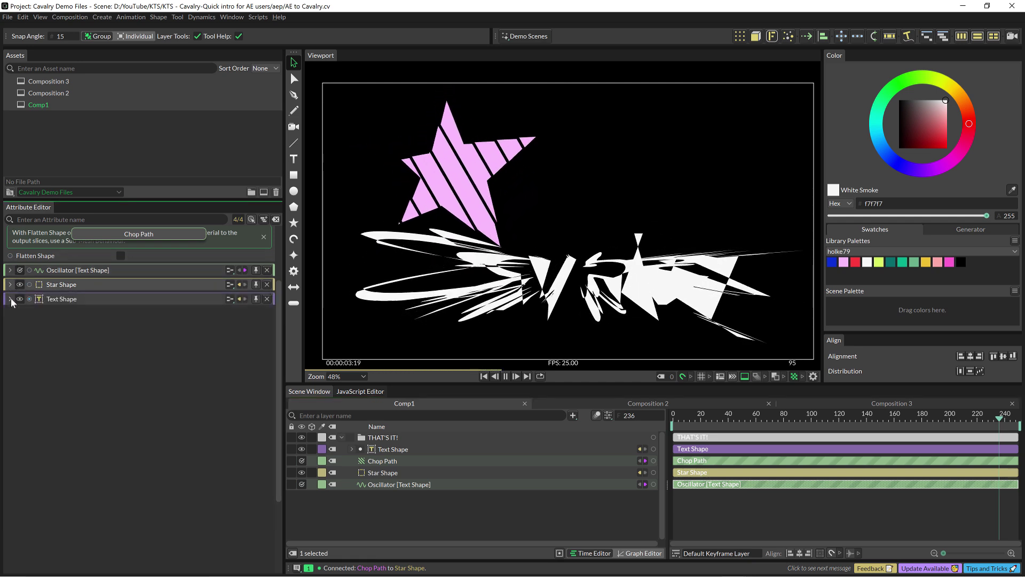
{"action": "left_click", "coordinate": [10, 298]}
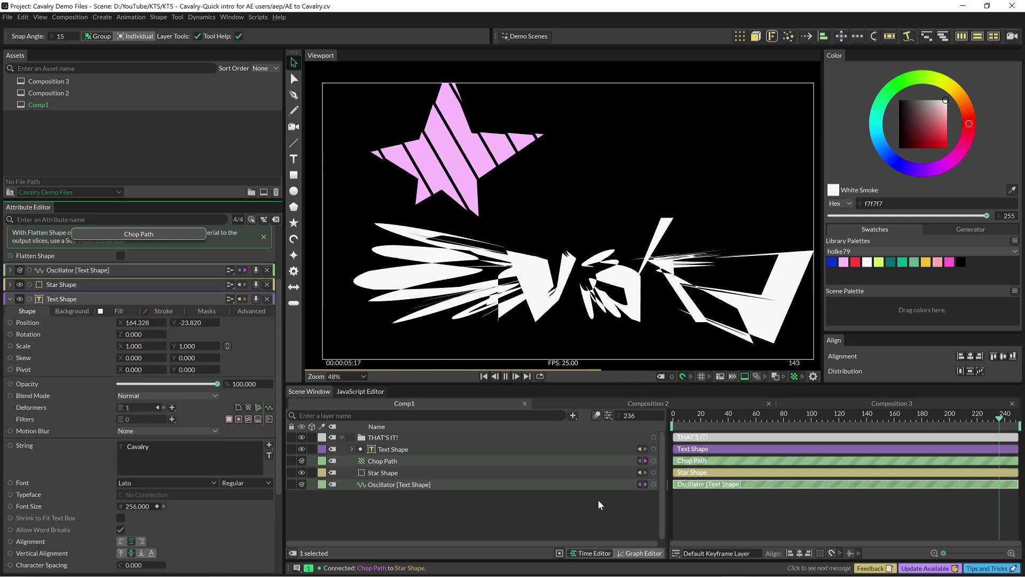
{"action": "key", "text": "space"}
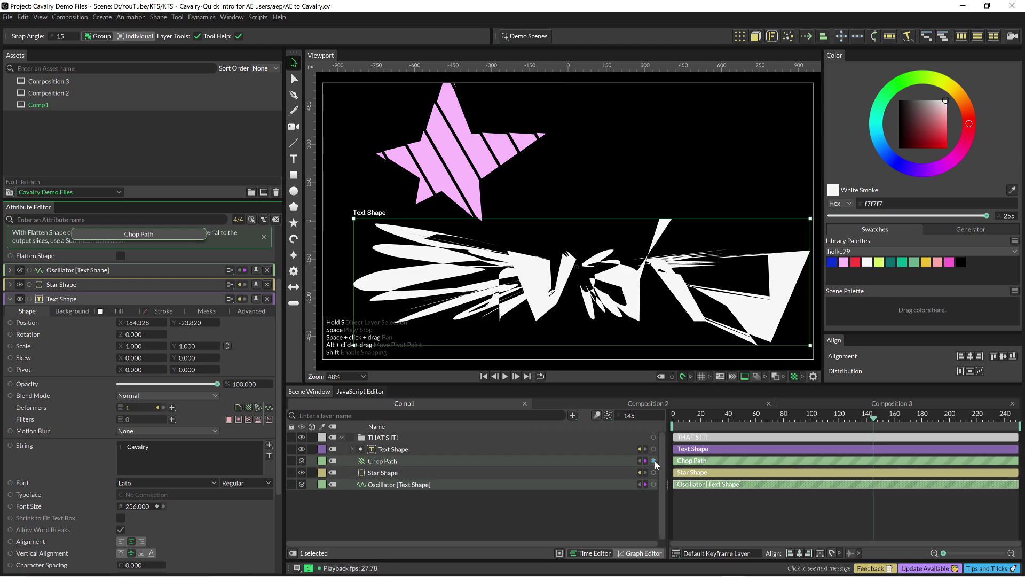
{"action": "left_click", "coordinate": [654, 460]}
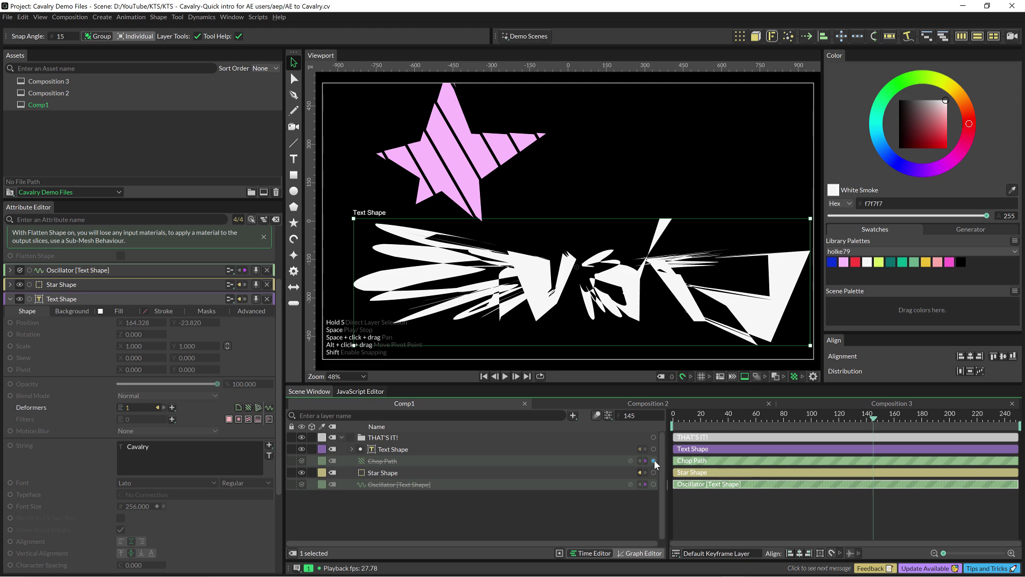
{"action": "left_click_drag", "start_coordinate": [654, 460], "coordinate": [137, 409]}
{"action": "key", "text": "space"}
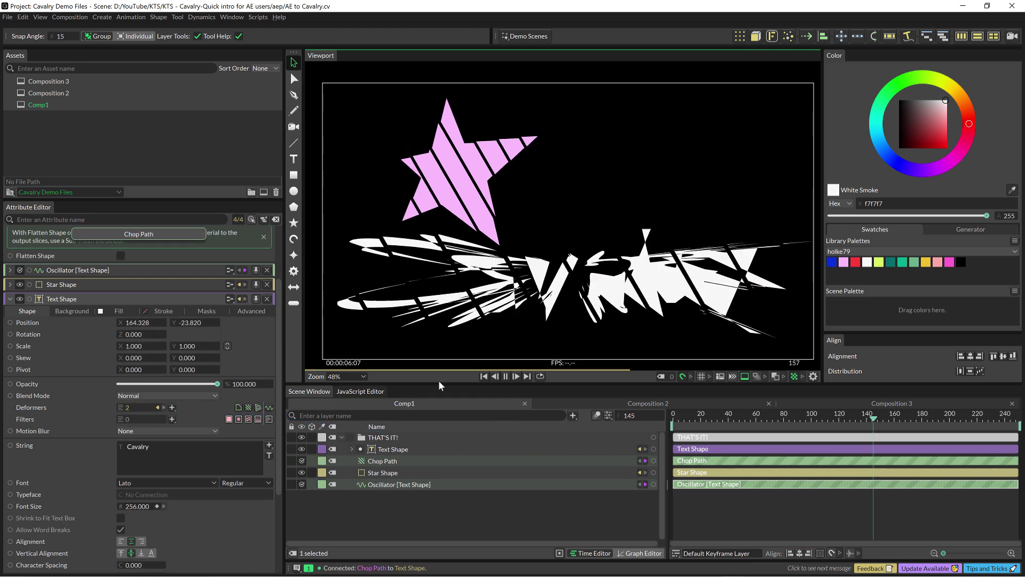
Set the Chop Path's count to 29 and angle to 125, then preview the animation and select the star.
{"action": "key", "text": "space"}
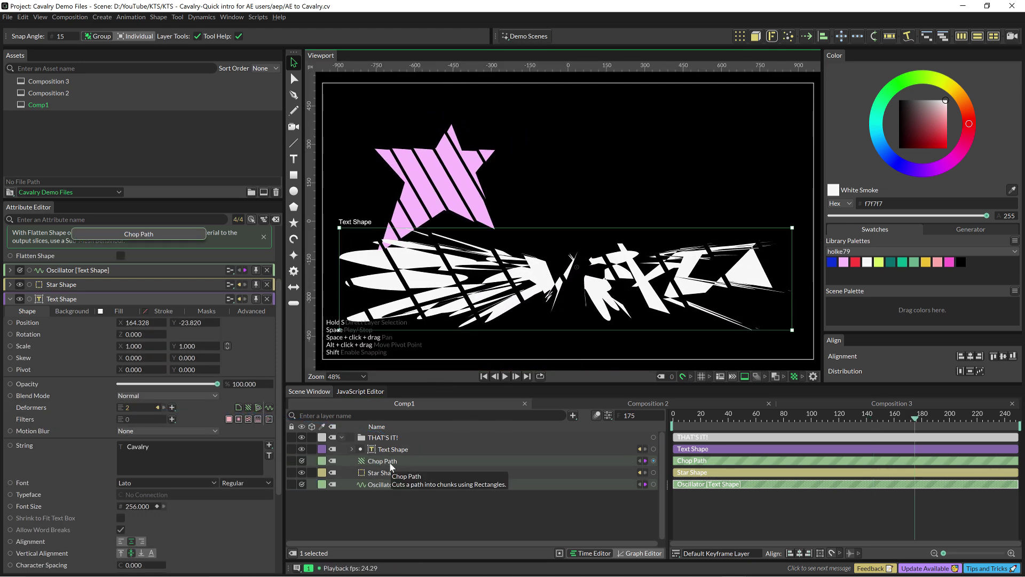
{"action": "scroll", "coordinate": [160, 296], "scroll_direction": "up", "scroll_amount": 3}
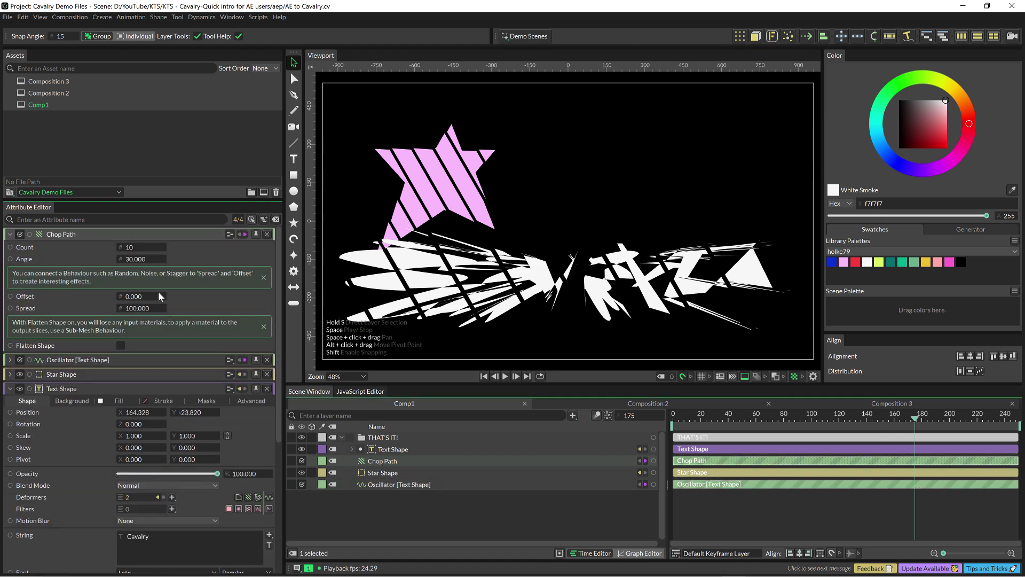
{"action": "left_click_drag", "start_coordinate": [137, 249], "coordinate": [150, 259]}
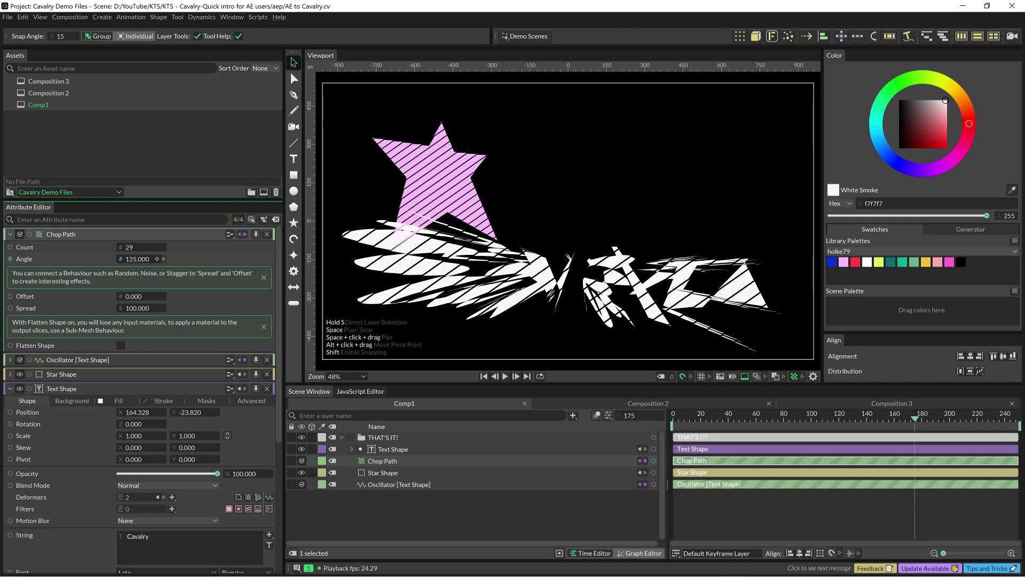
{"action": "key", "text": "space"}
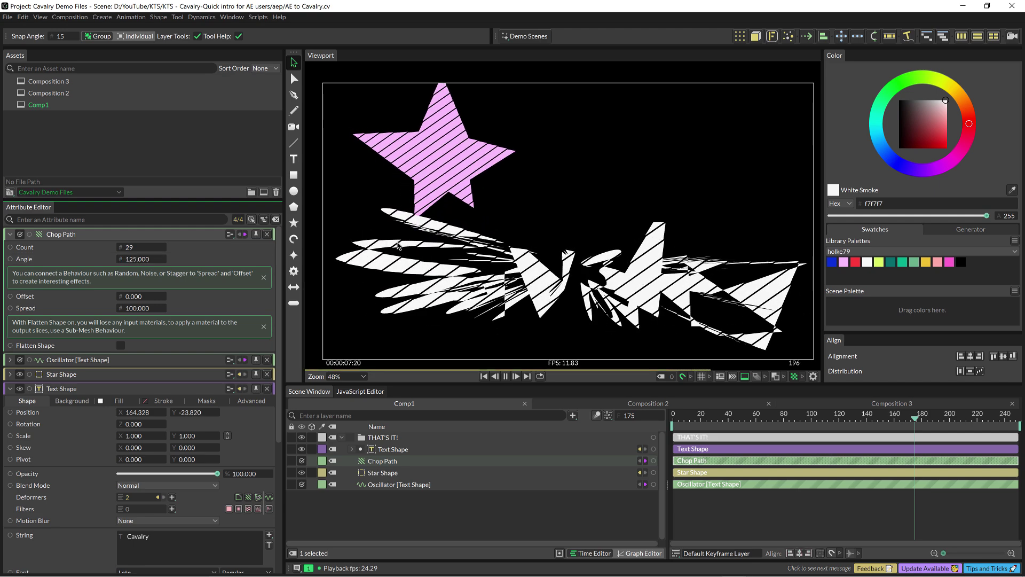
{"action": "key", "text": "space"}
{"action": "left_click", "coordinate": [443, 203]}
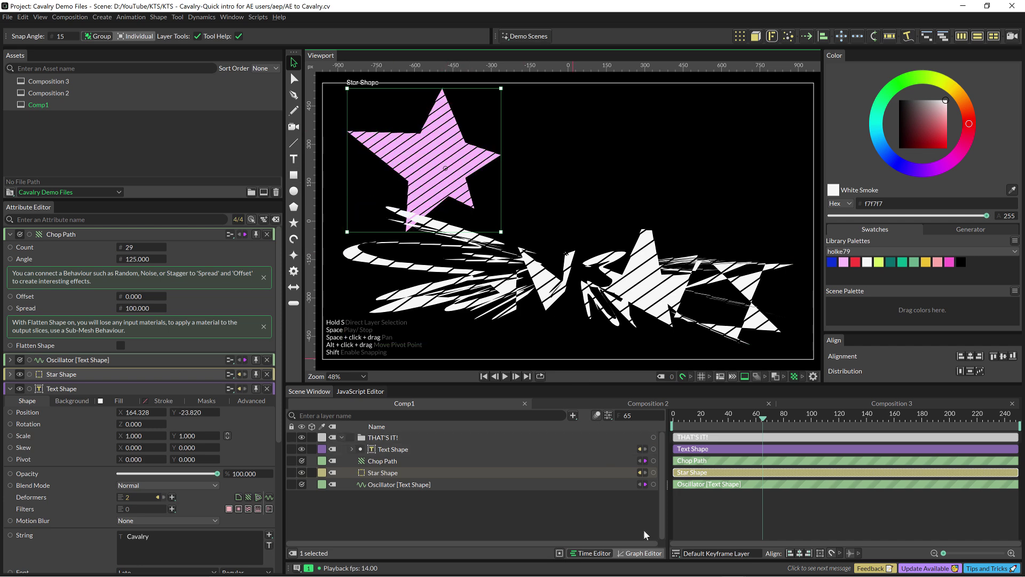
Switch to Illustrator, copy the whole KTS logo including its ® mark, and return to Cavalry.
{"action": "mouse_move", "coordinate": [745, 574]}
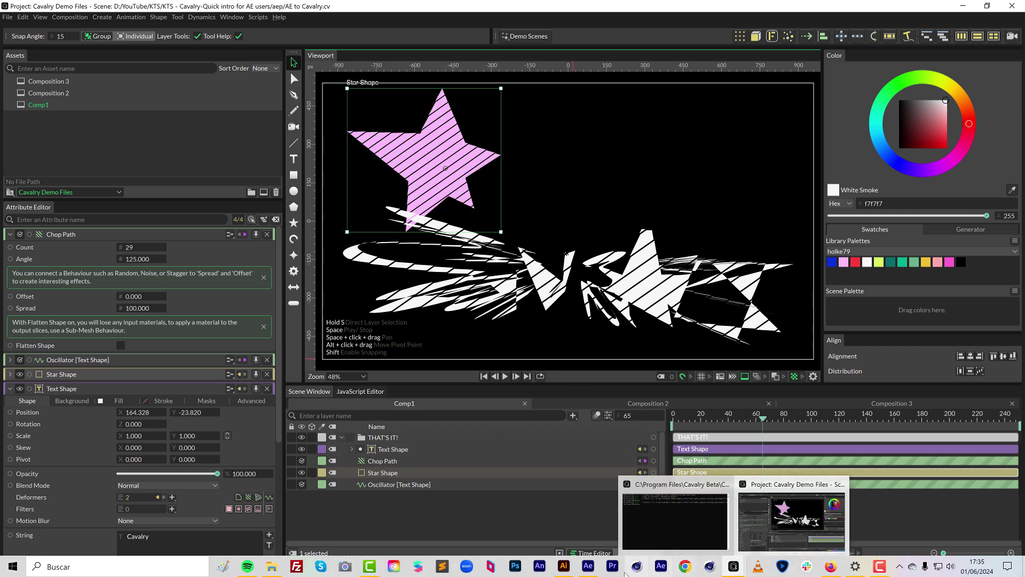
{"action": "left_click", "coordinate": [566, 572]}
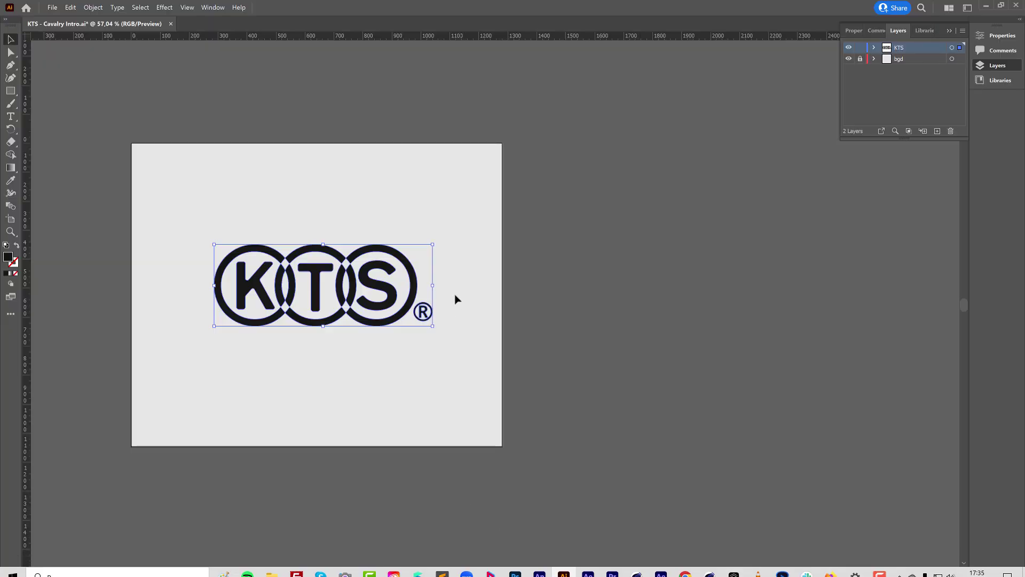
{"action": "left_click_drag", "start_coordinate": [500, 211], "coordinate": [194, 348]}
{"action": "key", "text": "ctrl+c"}
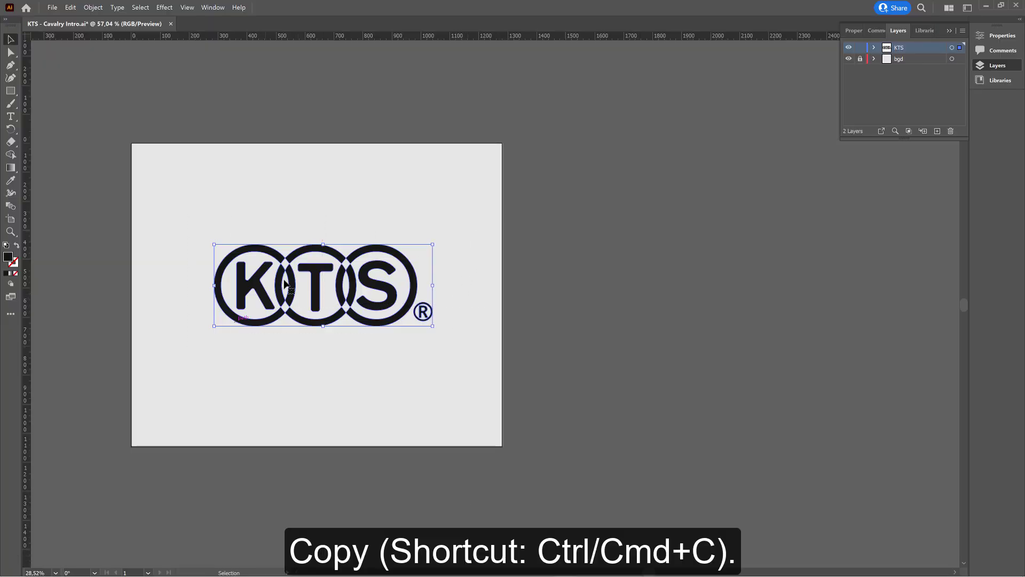
{"action": "key", "text": "a"}
{"action": "key", "text": "v"}
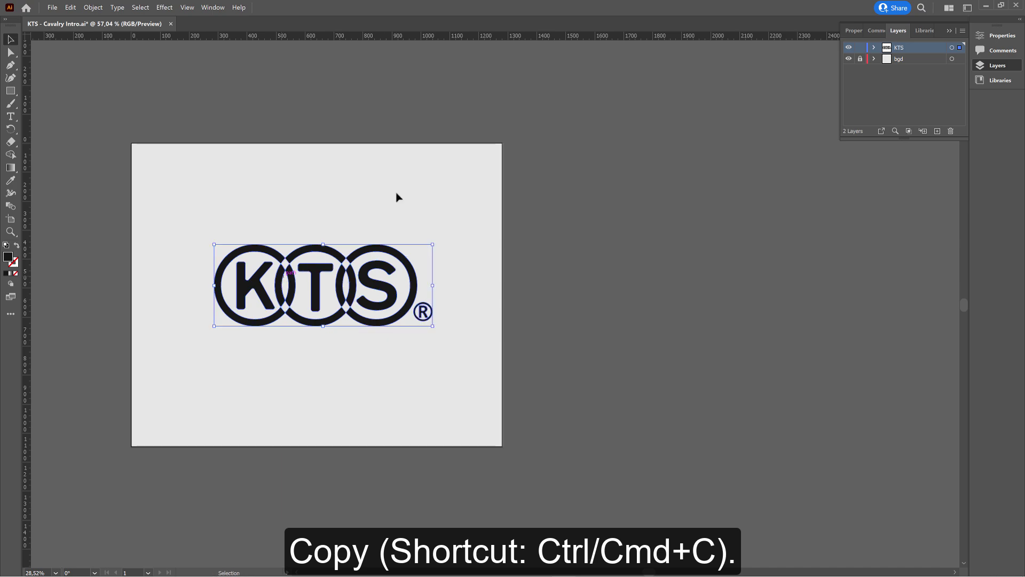
{"action": "left_click", "coordinate": [986, 6]}
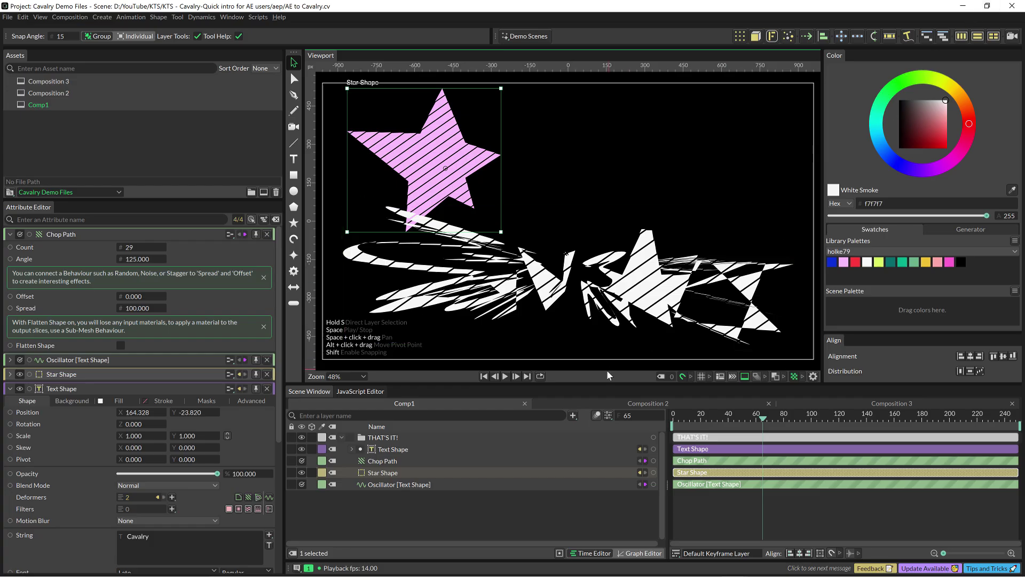
Open Composition 3 and paste the copied KTS logo into it as separate layers.
{"action": "double_click", "coordinate": [41, 93]}
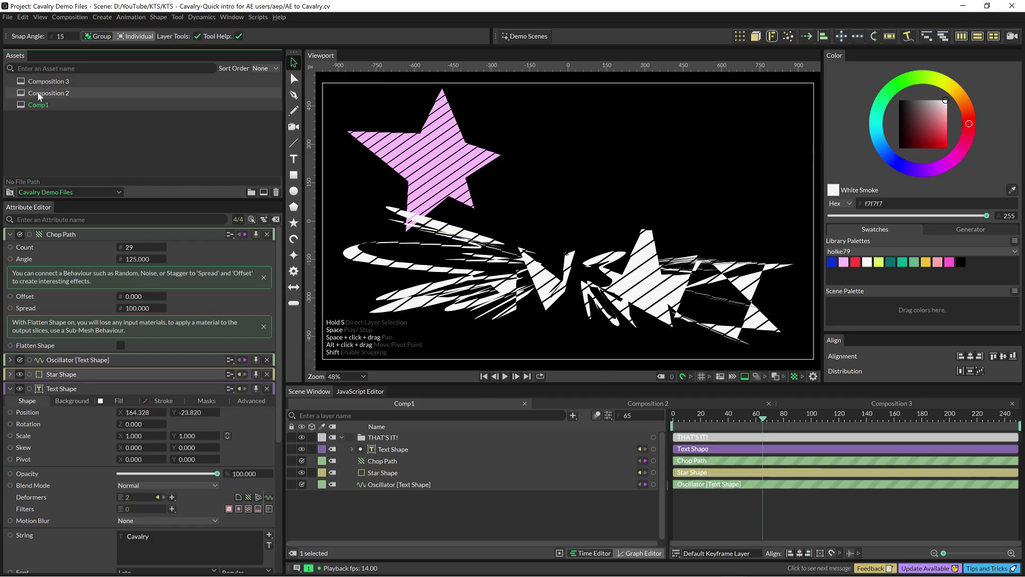
{"action": "double_click", "coordinate": [42, 83]}
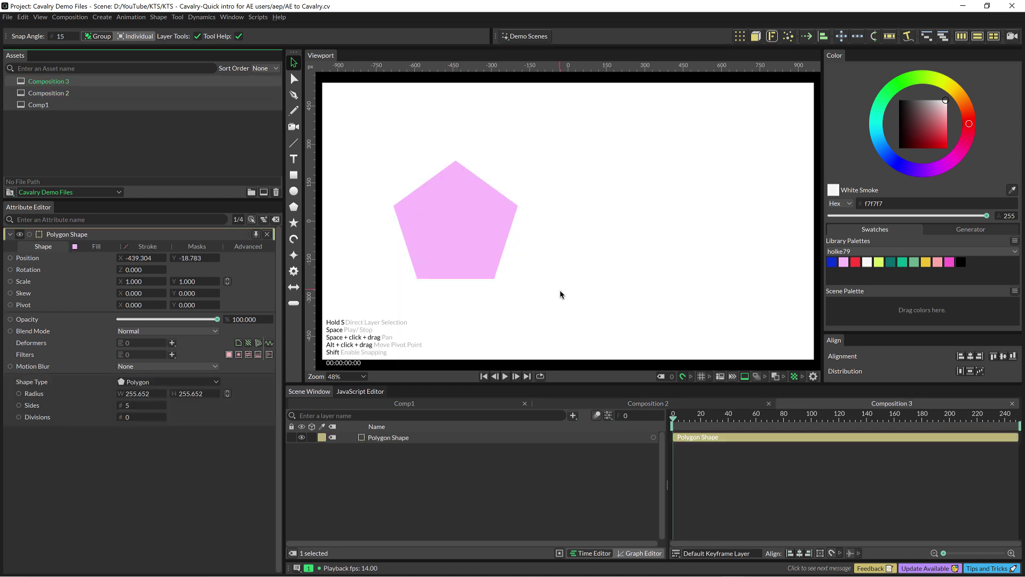
{"action": "left_click", "coordinate": [23, 16]}
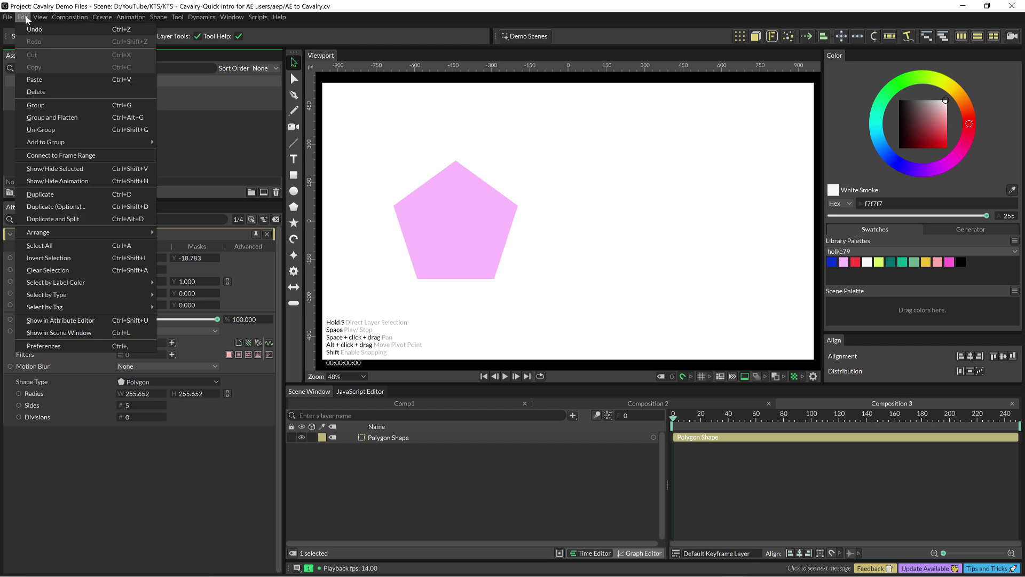
{"action": "left_click", "coordinate": [40, 81]}
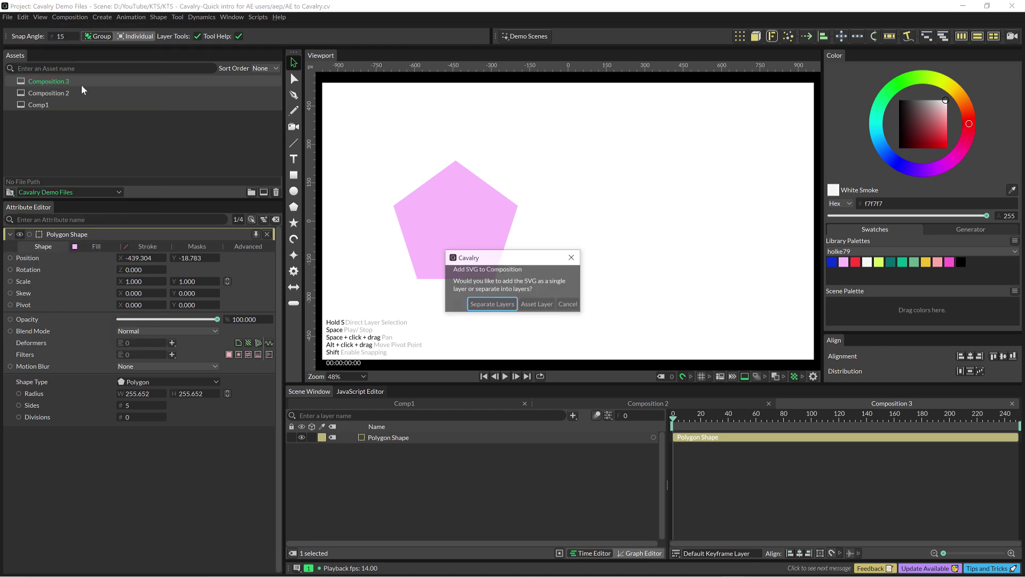
{"action": "left_click", "coordinate": [510, 305]}
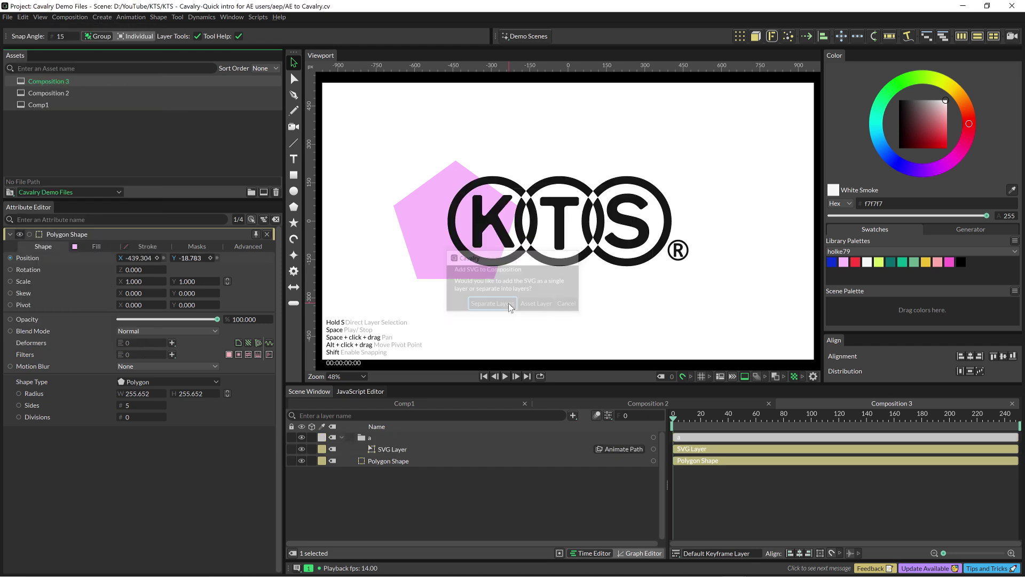
Try lime and pink palette colours on the KTS logo's SVG Layer, and settle on blue 0b2ed8.
{"action": "left_click", "coordinate": [553, 240]}
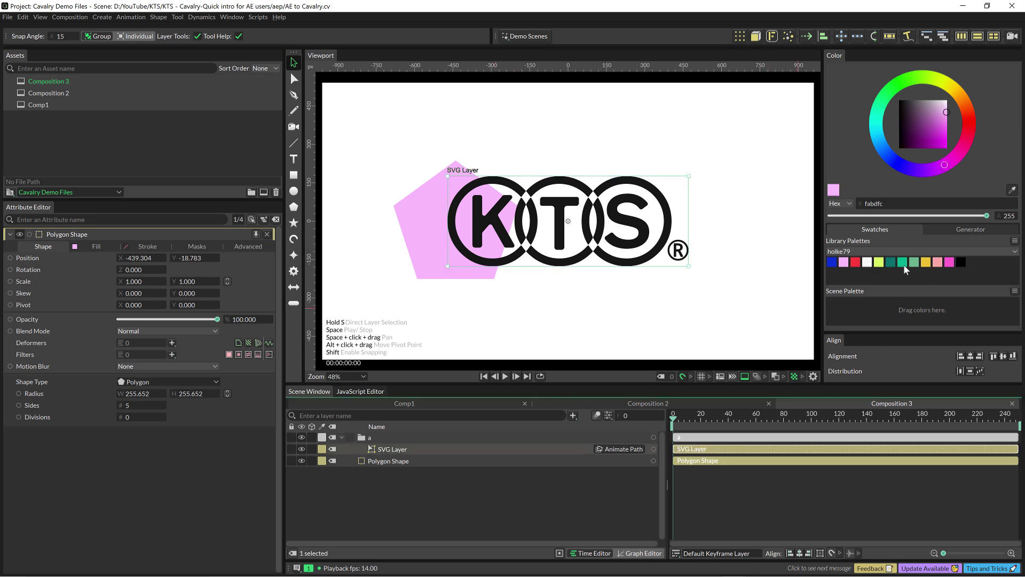
{"action": "left_click", "coordinate": [879, 263]}
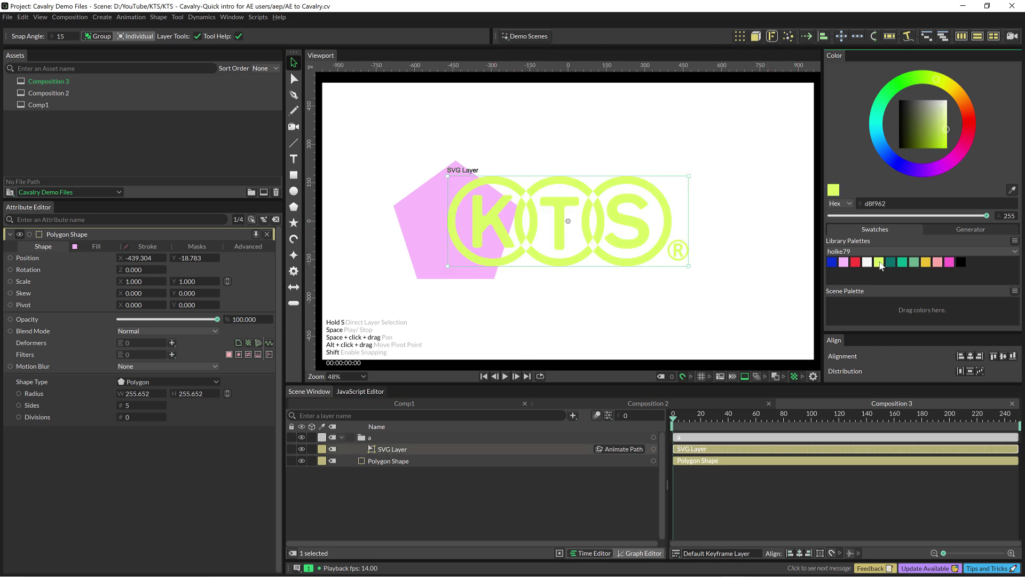
{"action": "left_click", "coordinate": [834, 265]}
{"action": "left_click", "coordinate": [846, 264]}
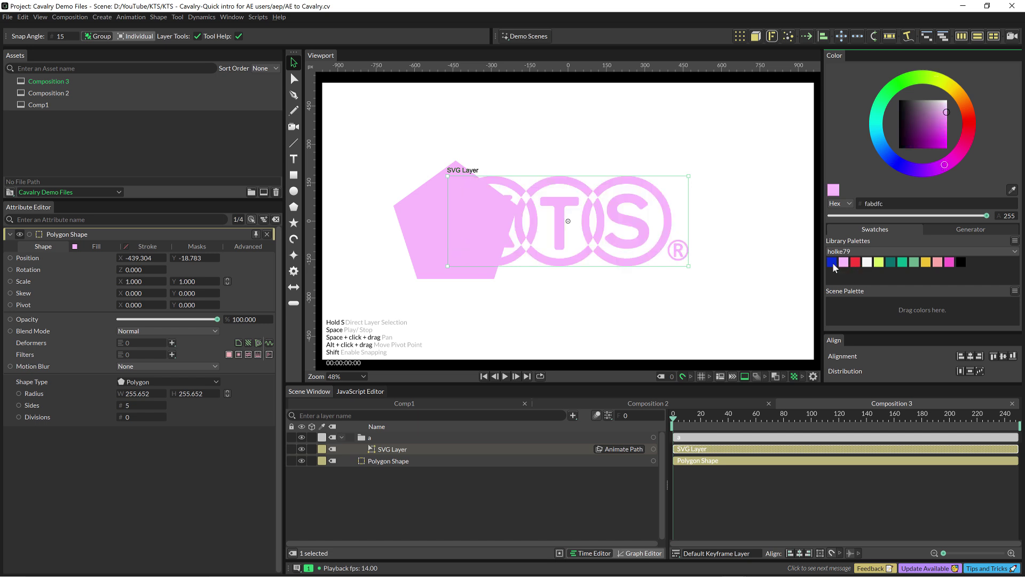
{"action": "left_click", "coordinate": [832, 262]}
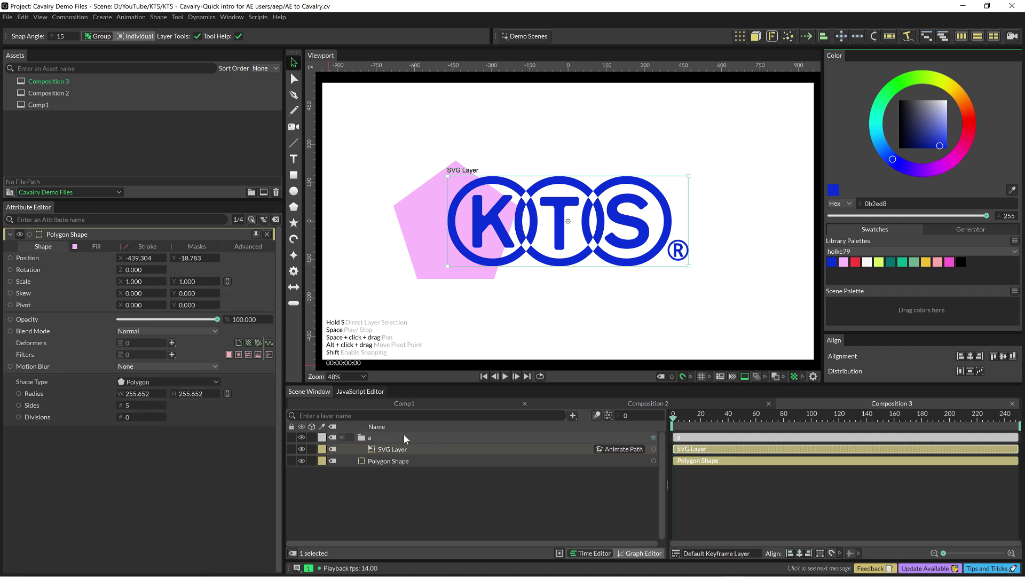
Open Comp1 and copy the distorted Cavalry text shape as SVG.
{"action": "left_click", "coordinate": [432, 225]}
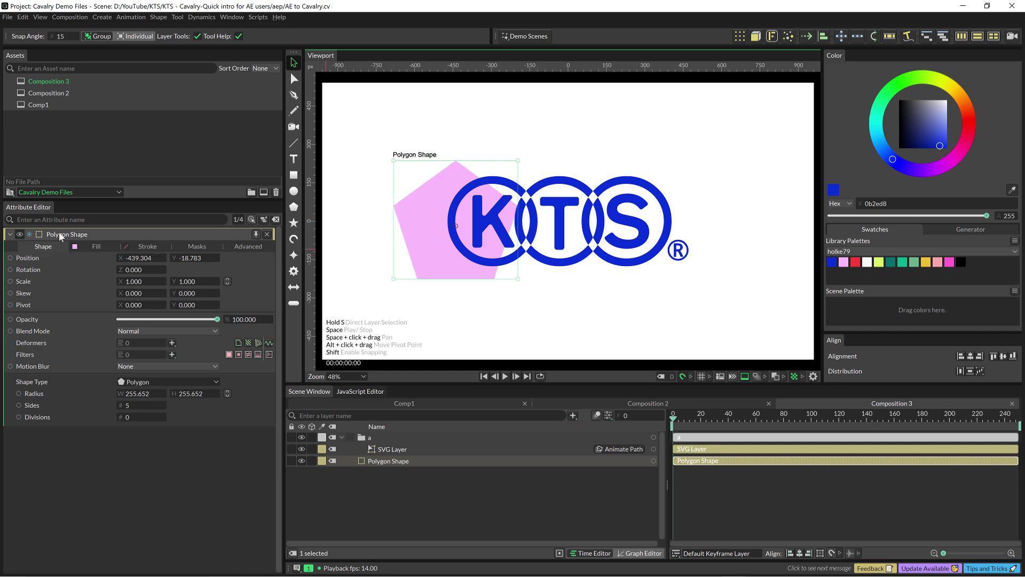
{"action": "double_click", "coordinate": [37, 105]}
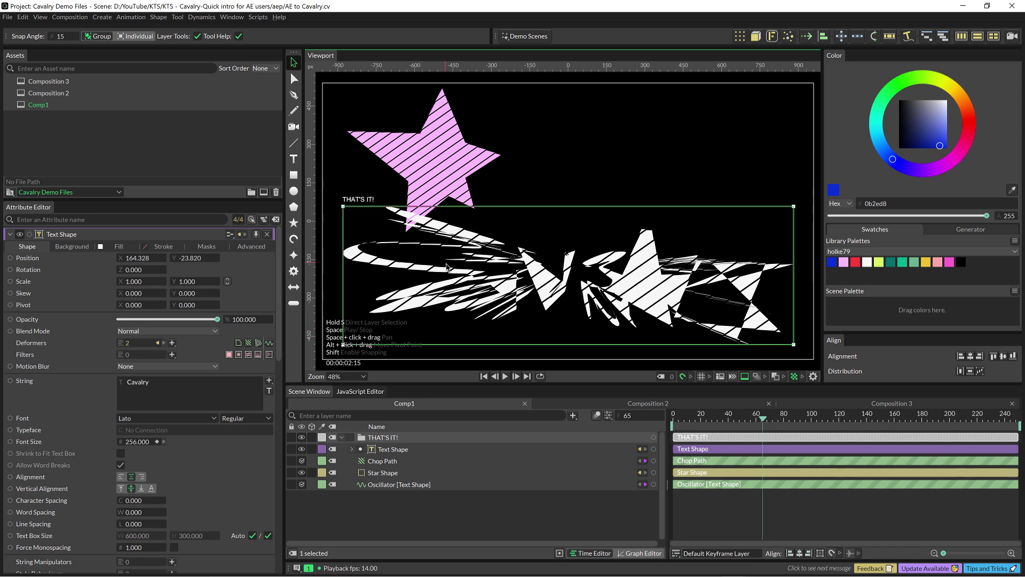
{"action": "right_click", "coordinate": [524, 274]}
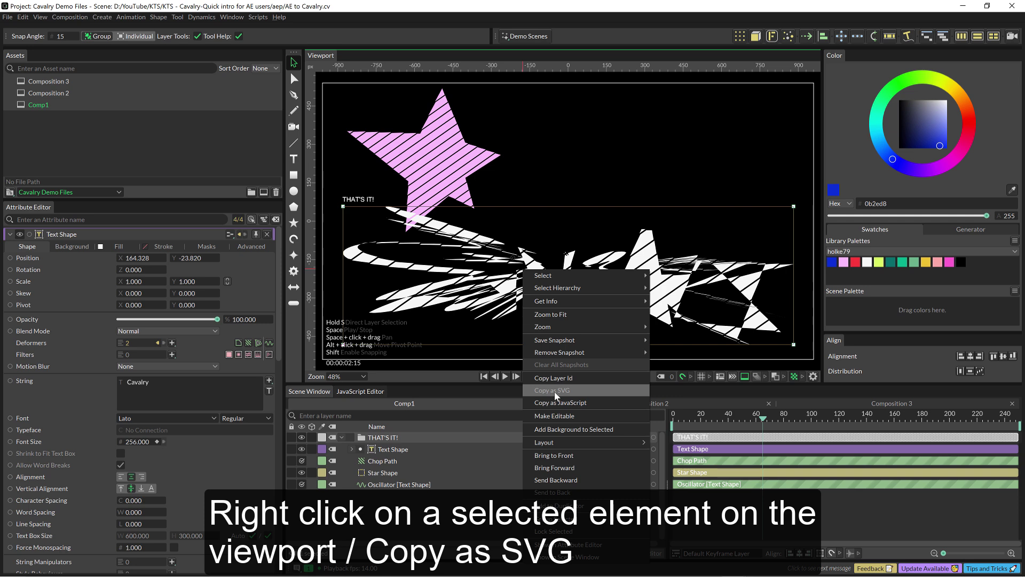
{"action": "left_click", "coordinate": [555, 392]}
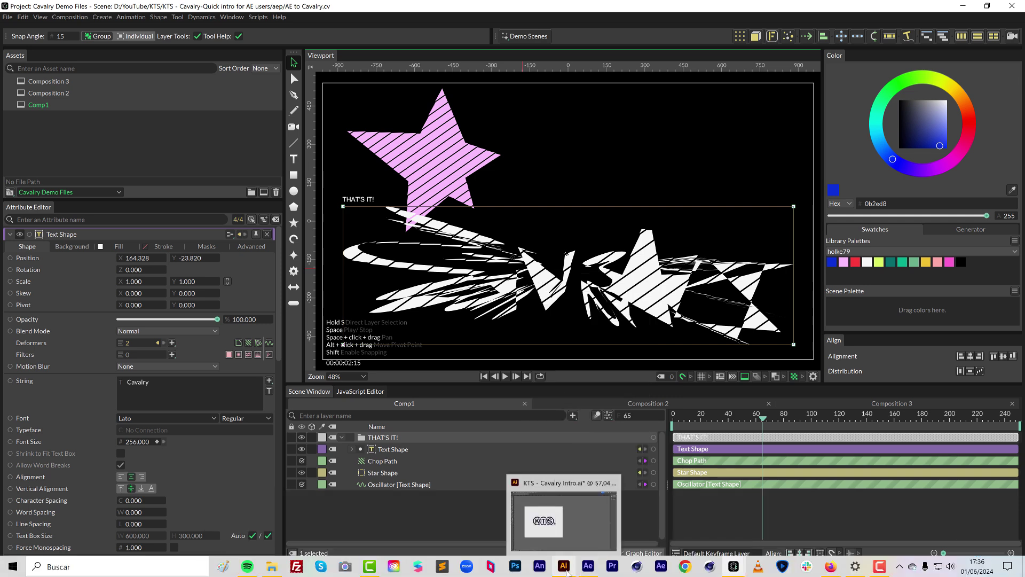
Switch to Illustrator, paste the copied text artwork, and move it to the upper part of the artboard.
{"action": "left_click", "coordinate": [566, 570]}
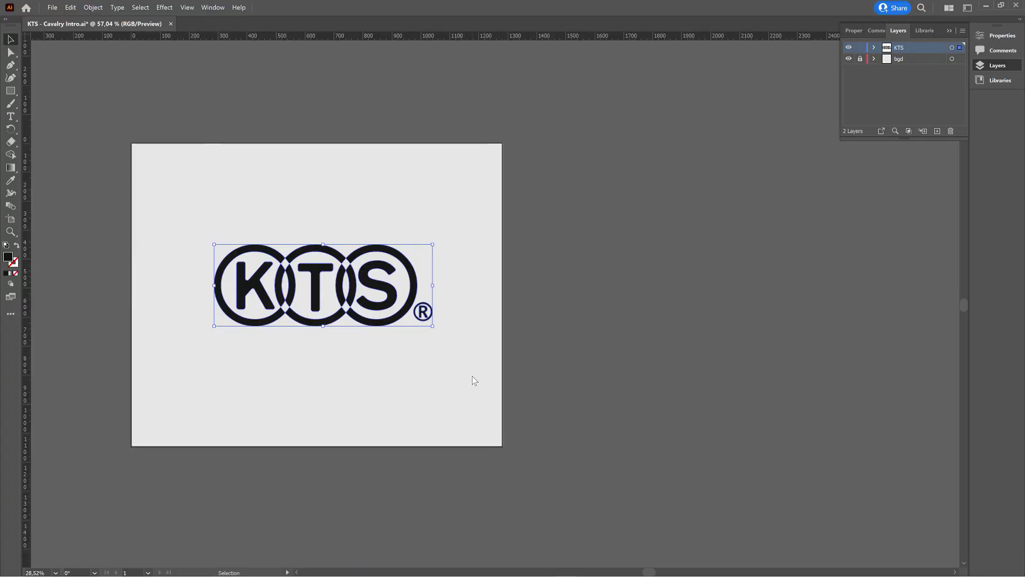
{"action": "right_click", "coordinate": [472, 376]}
{"action": "left_click", "coordinate": [511, 403]}
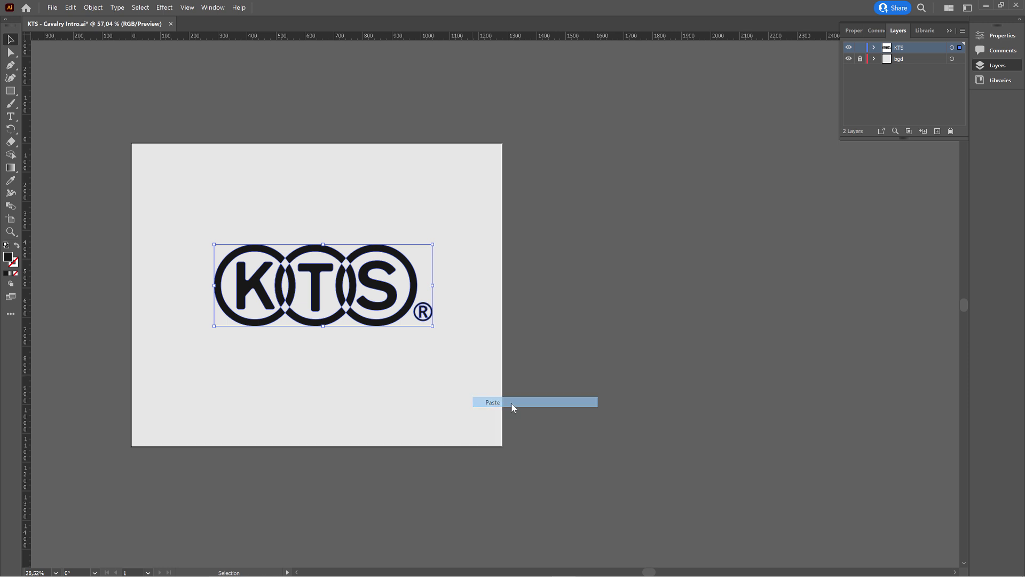
{"action": "left_click_drag", "start_coordinate": [494, 291], "coordinate": [332, 188]}
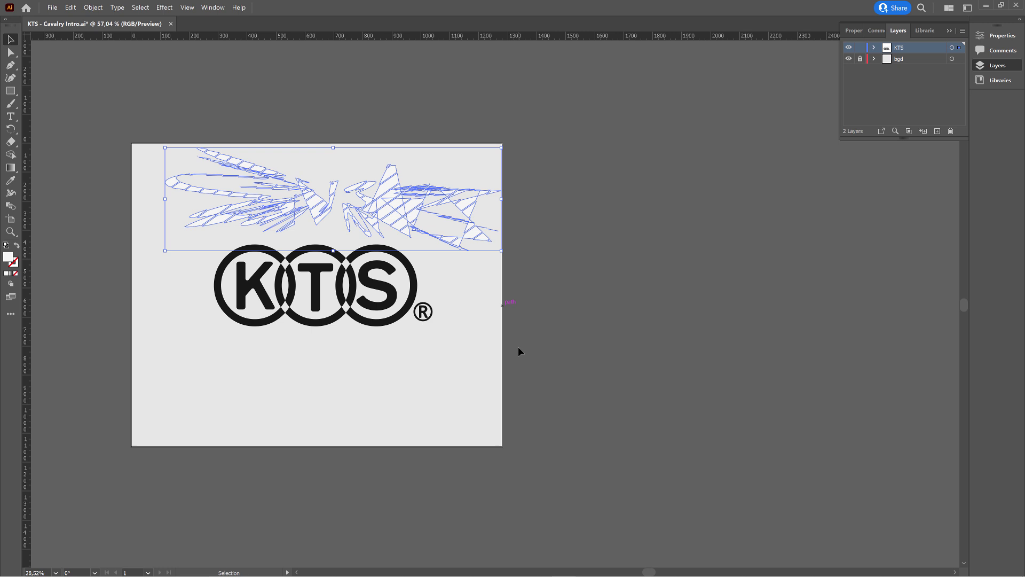
Move the KTS logo down the artboard and reposition the pasted text artwork centred above it.
{"action": "left_click", "coordinate": [214, 259]}
{"action": "left_click_drag", "start_coordinate": [286, 255], "coordinate": [285, 310]}
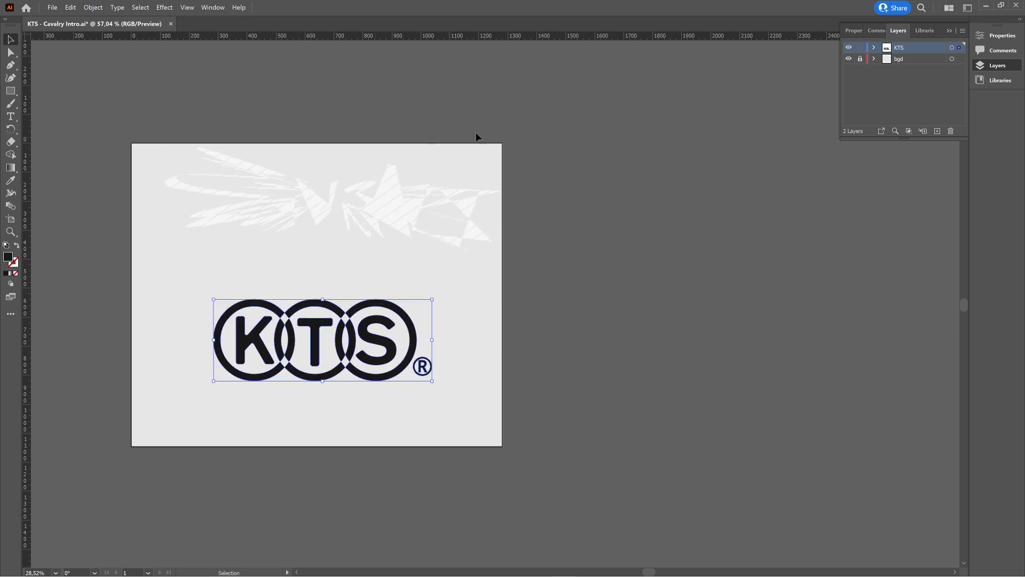
{"action": "left_click", "coordinate": [270, 197]}
{"action": "left_click_drag", "start_coordinate": [304, 202], "coordinate": [298, 223]}
Apply the KTS logo's black fill to the pasted artwork with the Eyedropper, and deselect everything.
{"action": "key", "text": "i"}
{"action": "left_click", "coordinate": [312, 301]}
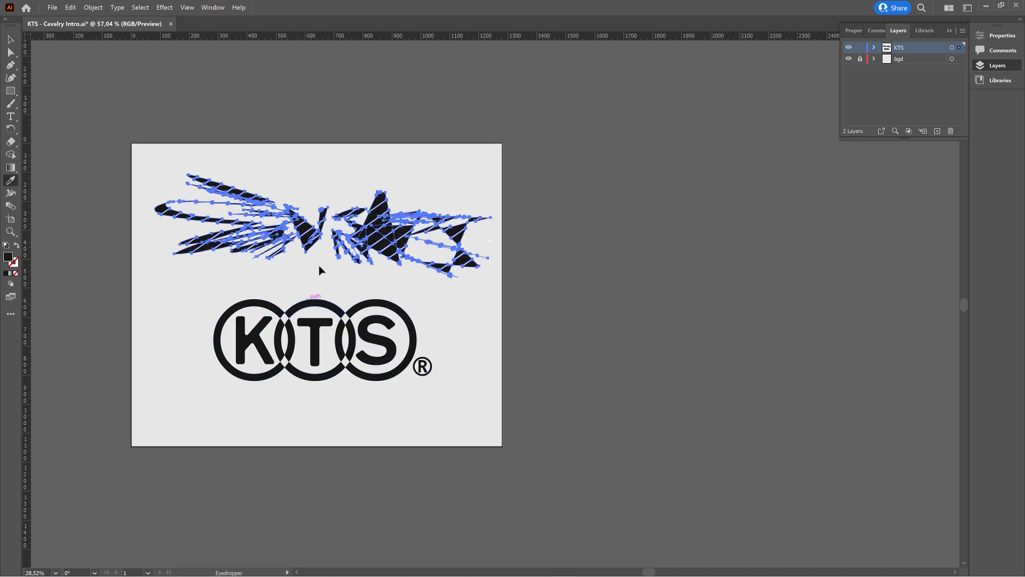
{"action": "key", "text": "v"}
{"action": "left_click", "coordinate": [308, 129]}
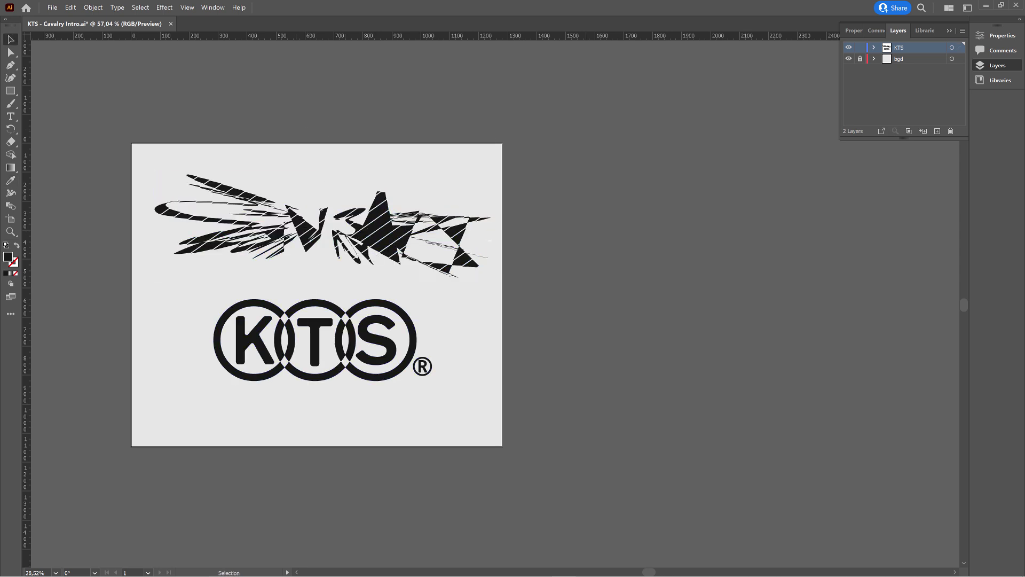
Return to Composition 3 in Cavalry, select the pink polygon, and hide the logo's SVG Layer.
{"action": "left_click", "coordinate": [686, 565]}
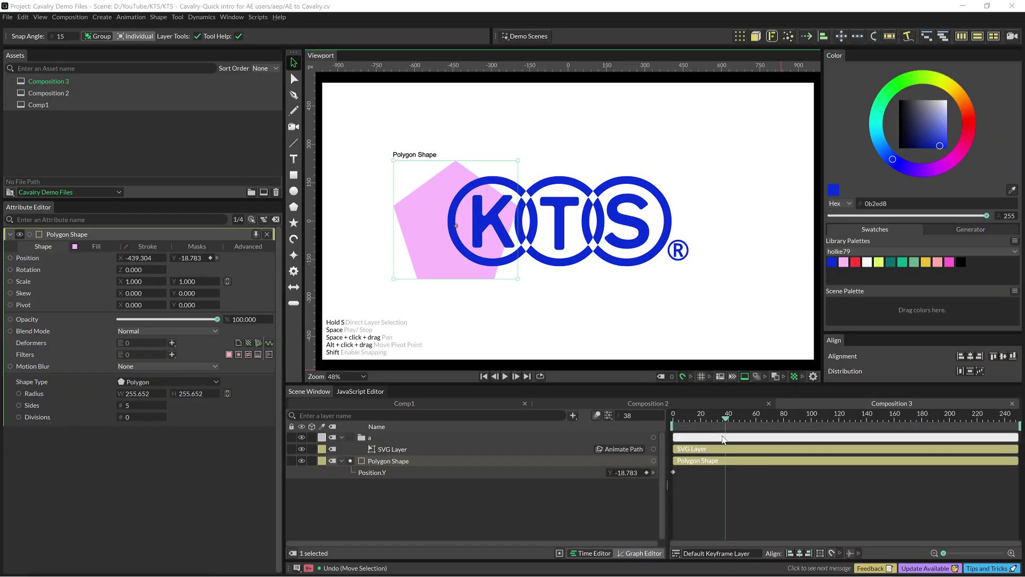
{"action": "left_click", "coordinate": [801, 437]}
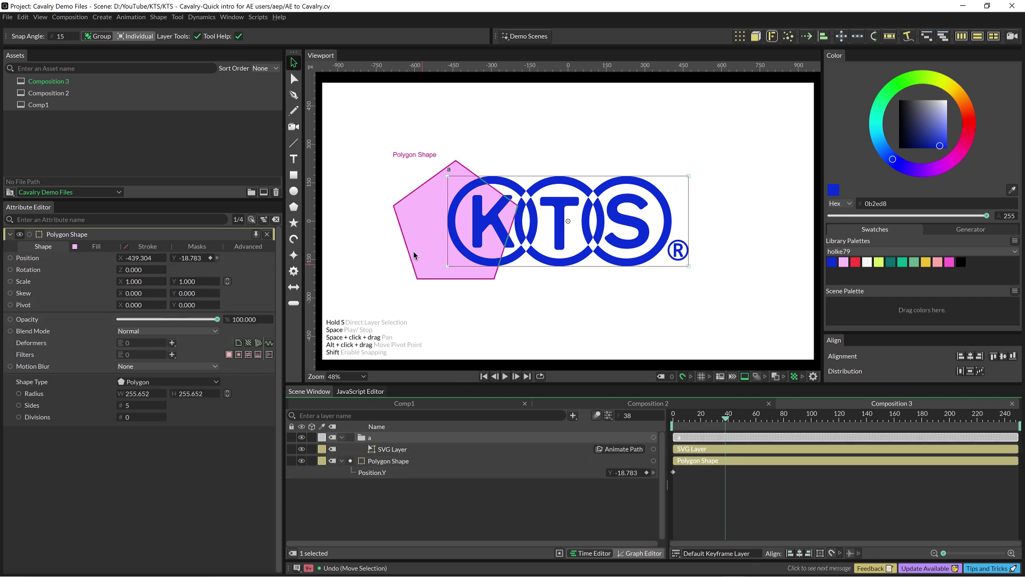
{"action": "left_click", "coordinate": [406, 227]}
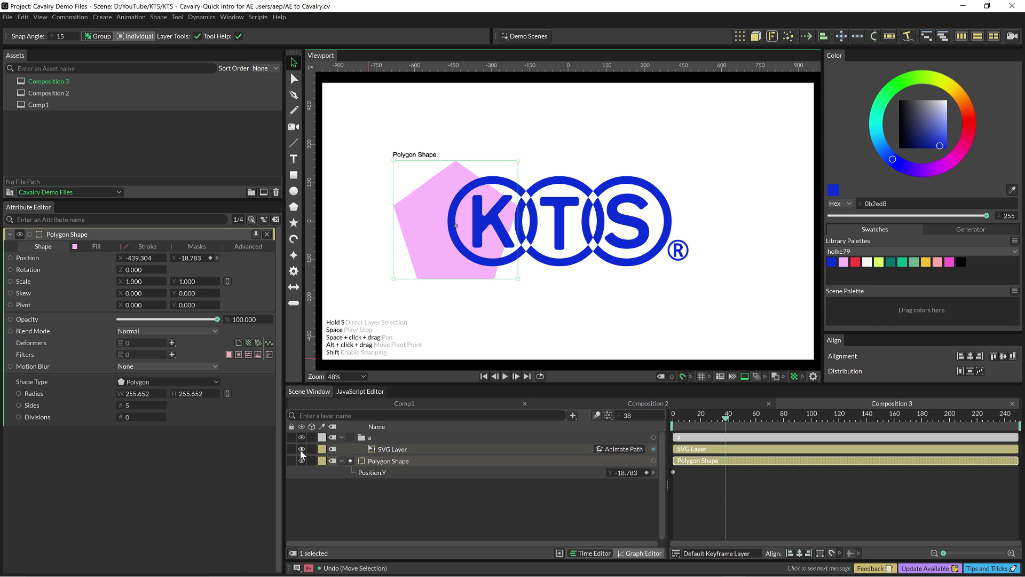
{"action": "left_click", "coordinate": [302, 450]}
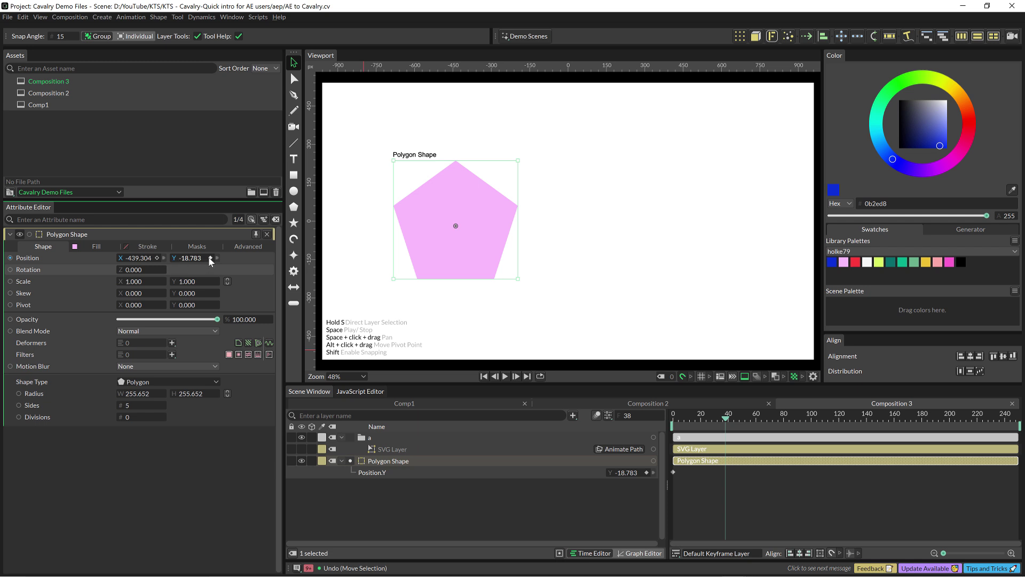
Keyframe the polygon's X position, remove its Position Y keyframe, and place the X keyframe at frame 11.
{"action": "left_click", "coordinate": [157, 258]}
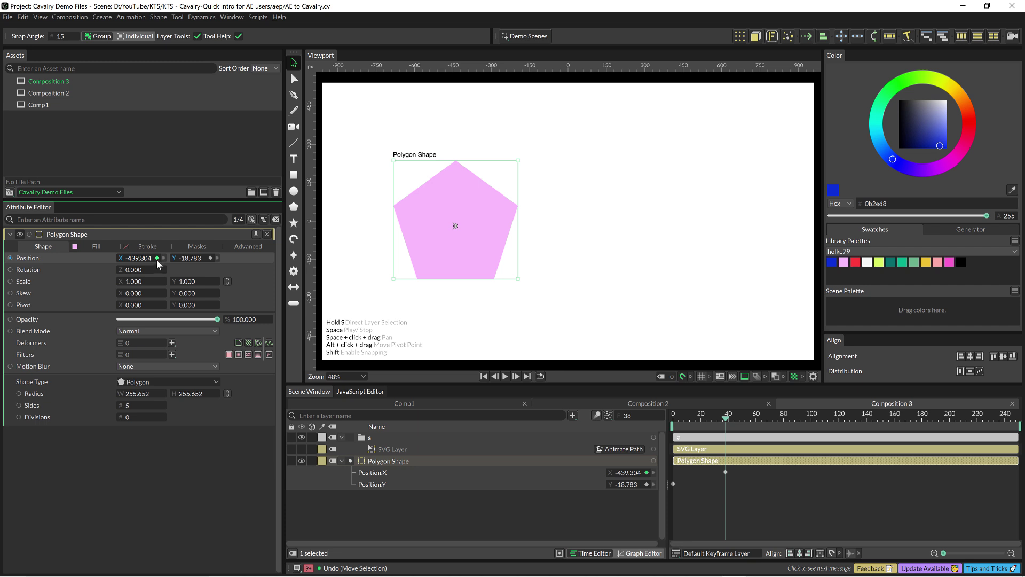
{"action": "left_click", "coordinate": [742, 488]}
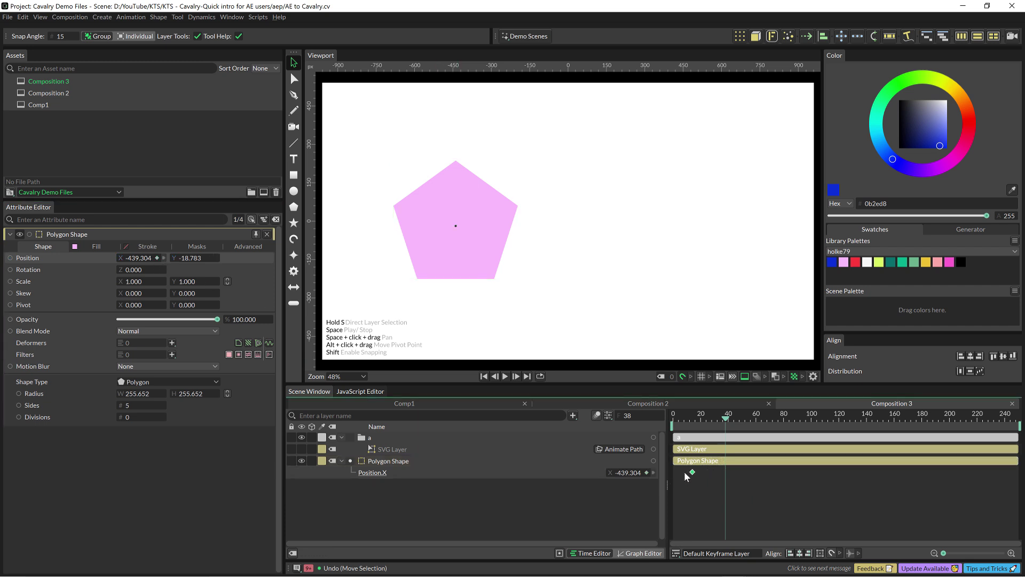
{"action": "left_click_drag", "start_coordinate": [739, 473], "coordinate": [706, 471]}
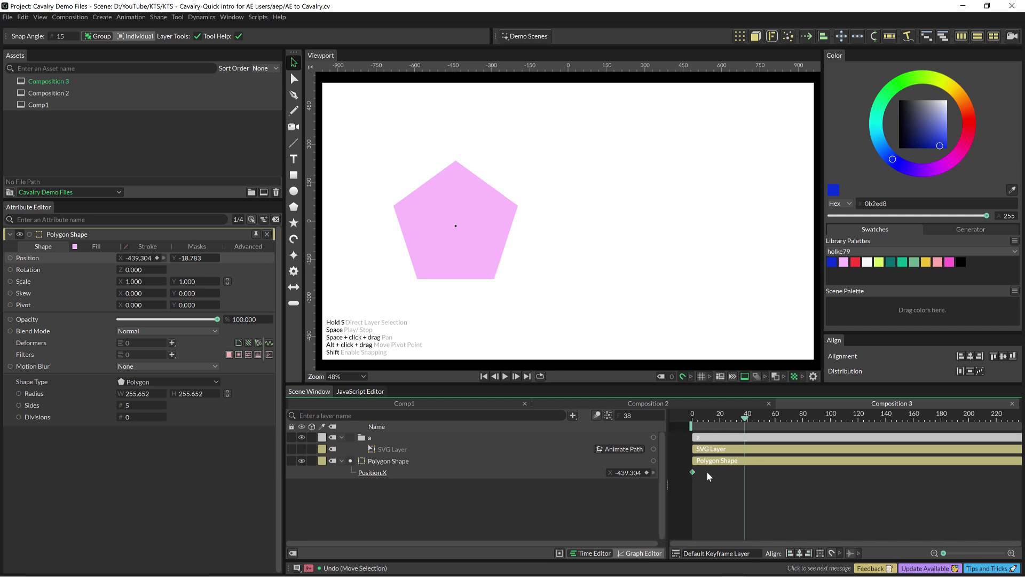
Add a second polygon Position X keyframe of 26.696 at frame 108, and preview the movement.
{"action": "left_click", "coordinate": [748, 417]}
{"action": "left_click_drag", "start_coordinate": [749, 417], "coordinate": [842, 423]}
{"action": "left_click_drag", "start_coordinate": [154, 258], "coordinate": [251, 257]}
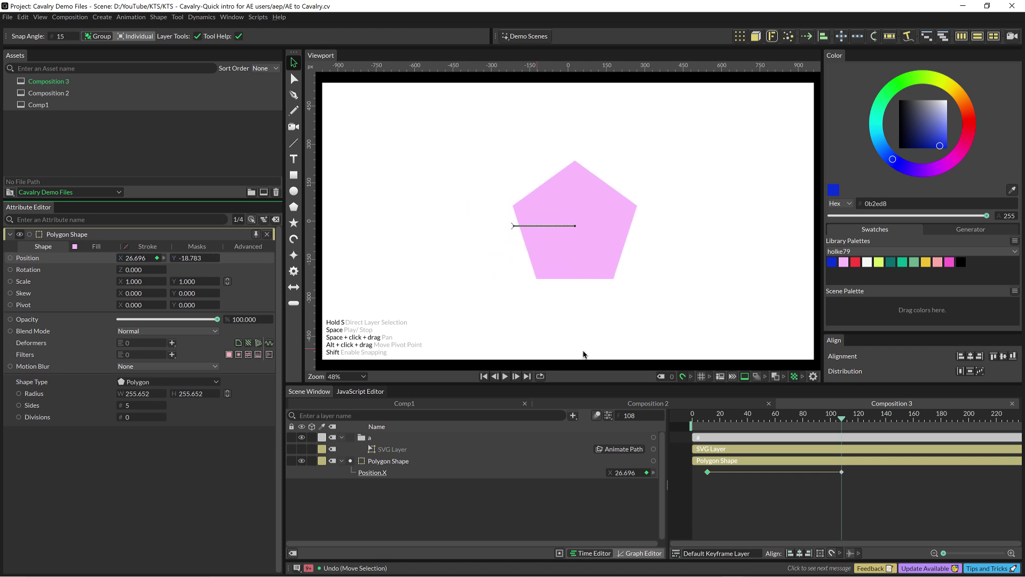
{"action": "left_click_drag", "start_coordinate": [782, 417], "coordinate": [704, 420]}
{"action": "key", "text": "space"}
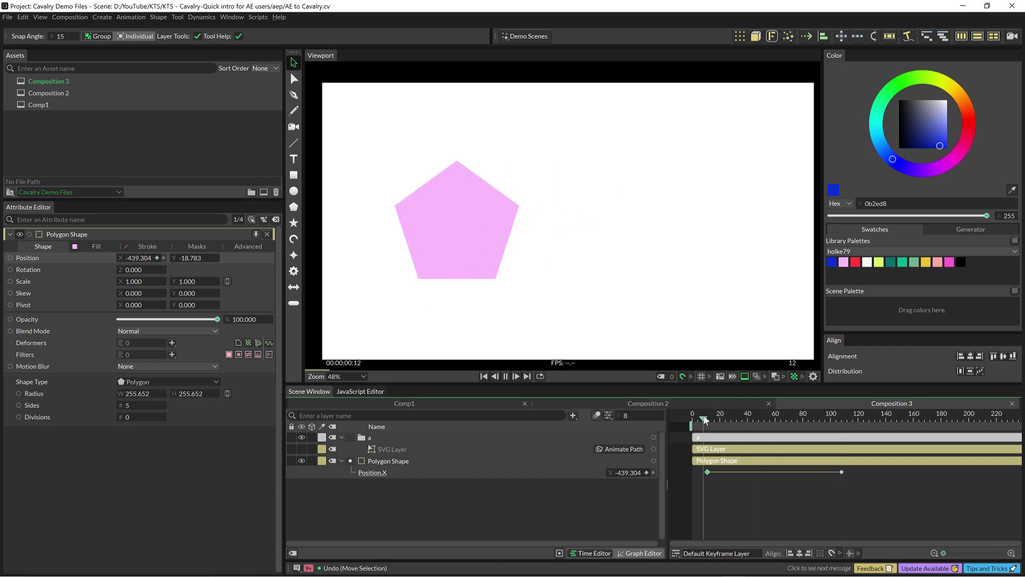
{"action": "key", "text": "space"}
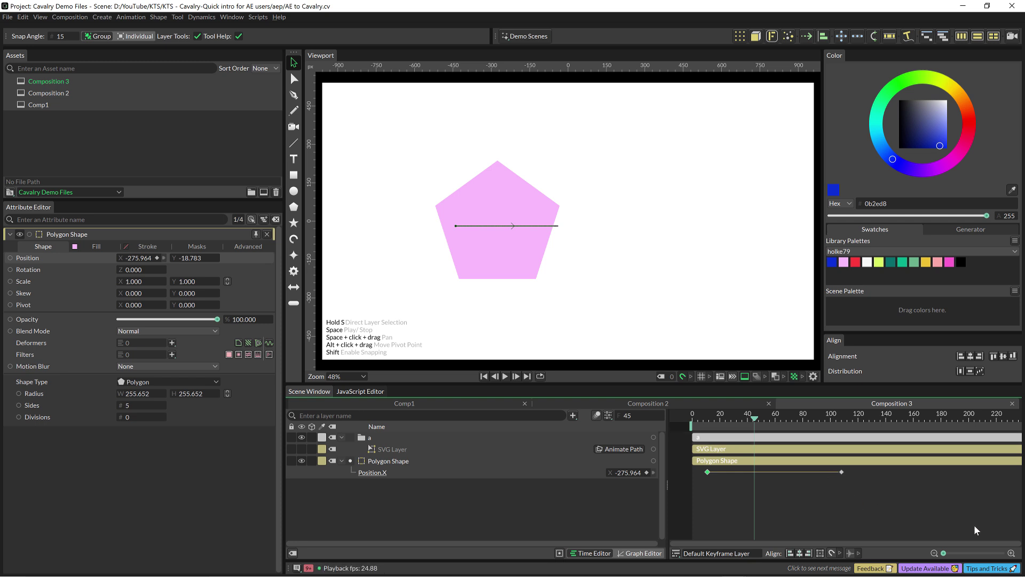
{"action": "left_click_drag", "start_coordinate": [735, 418], "coordinate": [739, 470]}
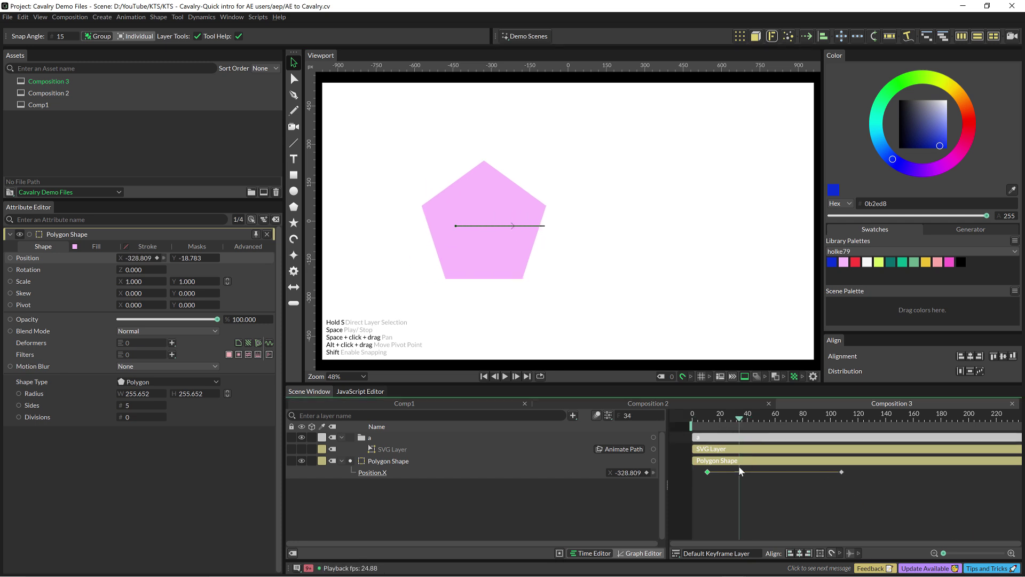
Ease the start of the Position X curve in the Graph Editor by extending the first keyframe's handle to about frame 58, and preview it.
{"action": "left_click", "coordinate": [842, 473]}
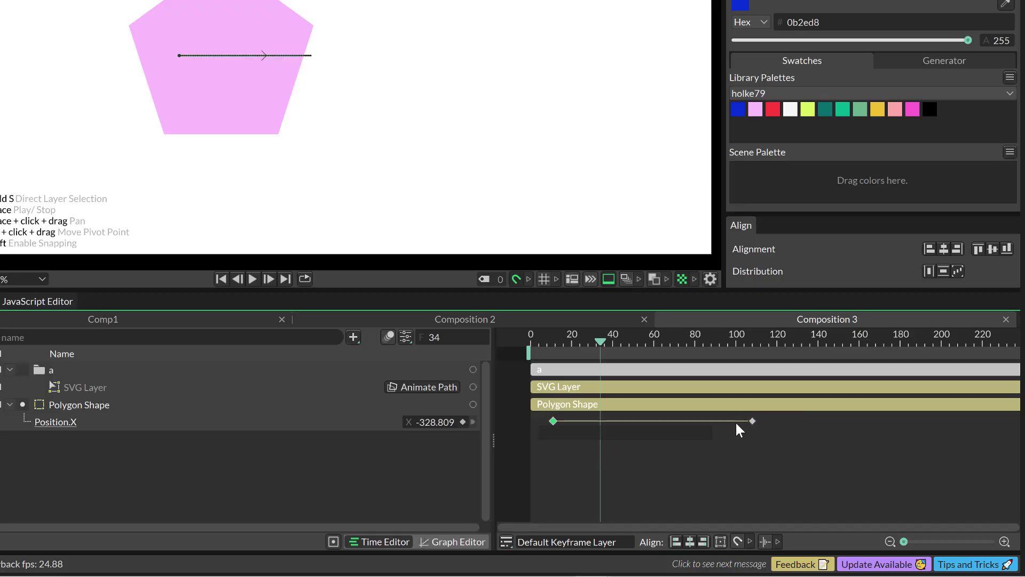
{"action": "left_click", "coordinate": [446, 541]}
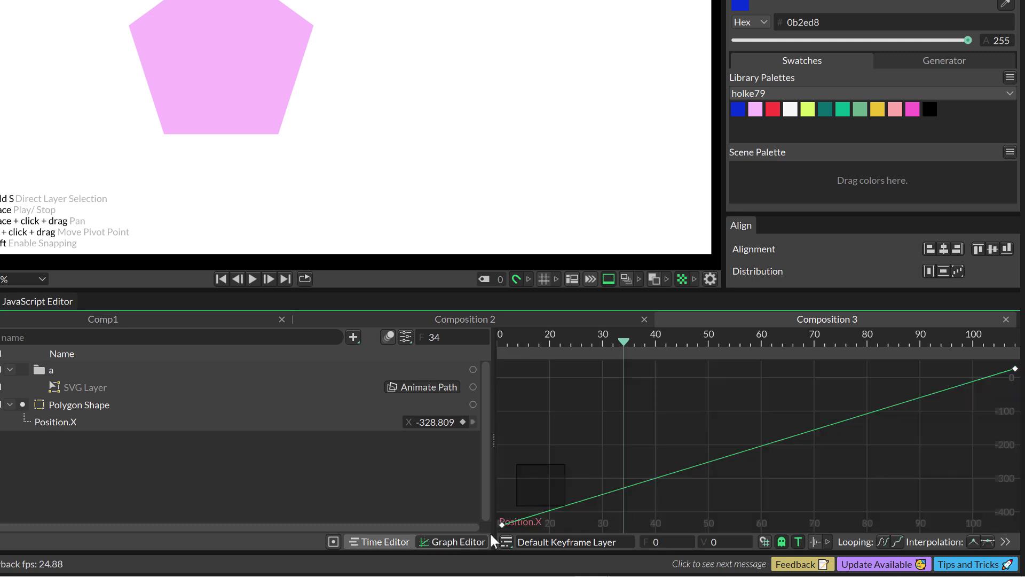
{"action": "left_click", "coordinate": [513, 520]}
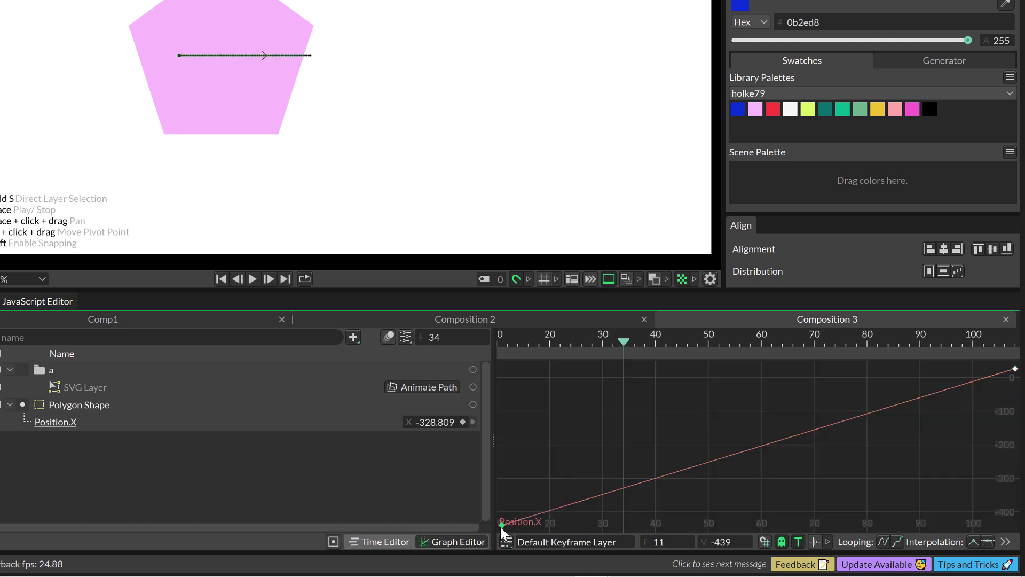
{"action": "left_click", "coordinate": [989, 540]}
{"action": "left_click_drag", "start_coordinate": [529, 524], "coordinate": [749, 504]}
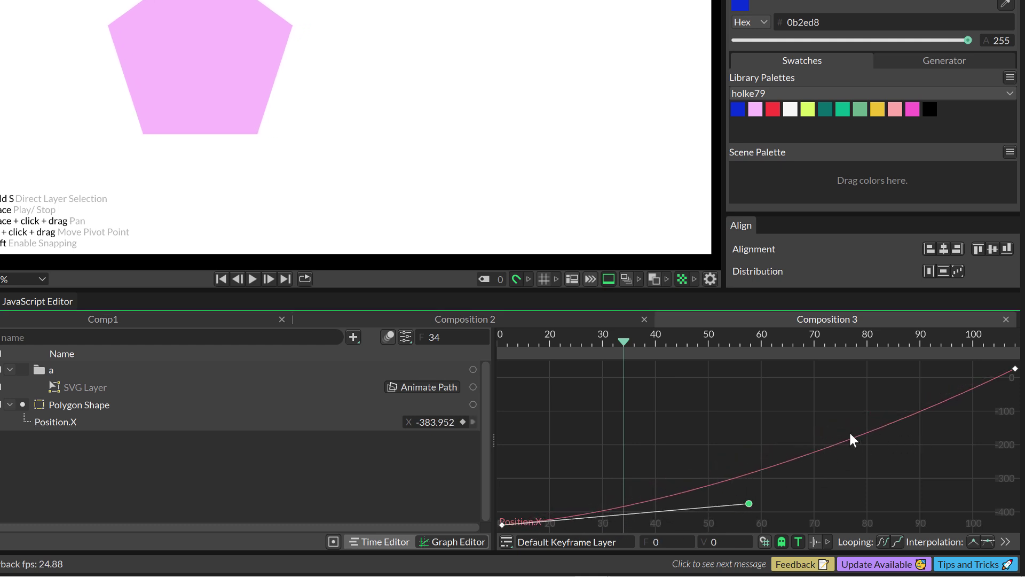
{"action": "key", "text": "space"}
{"action": "left_click", "coordinate": [494, 348]}
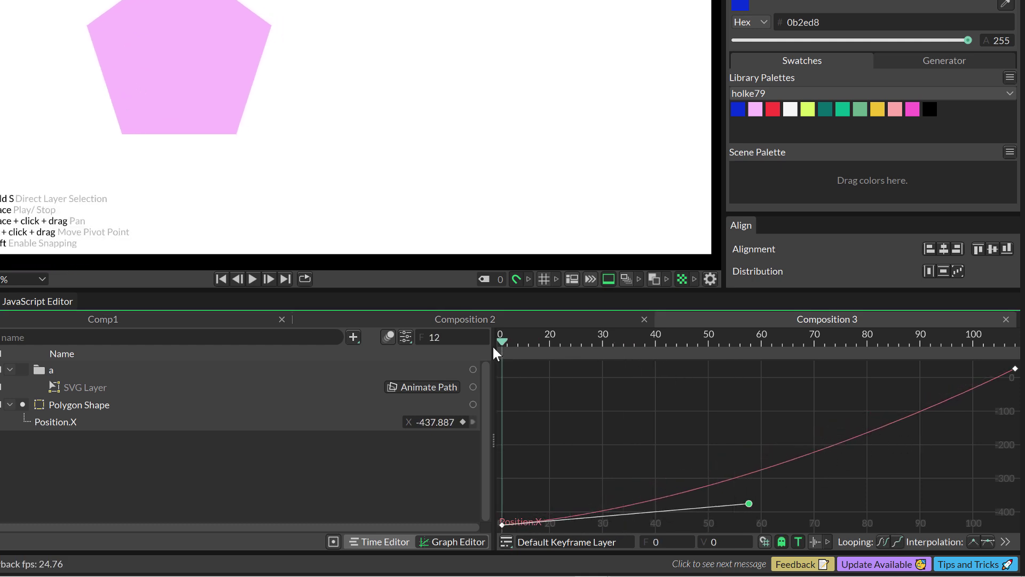
{"action": "key", "text": "space"}
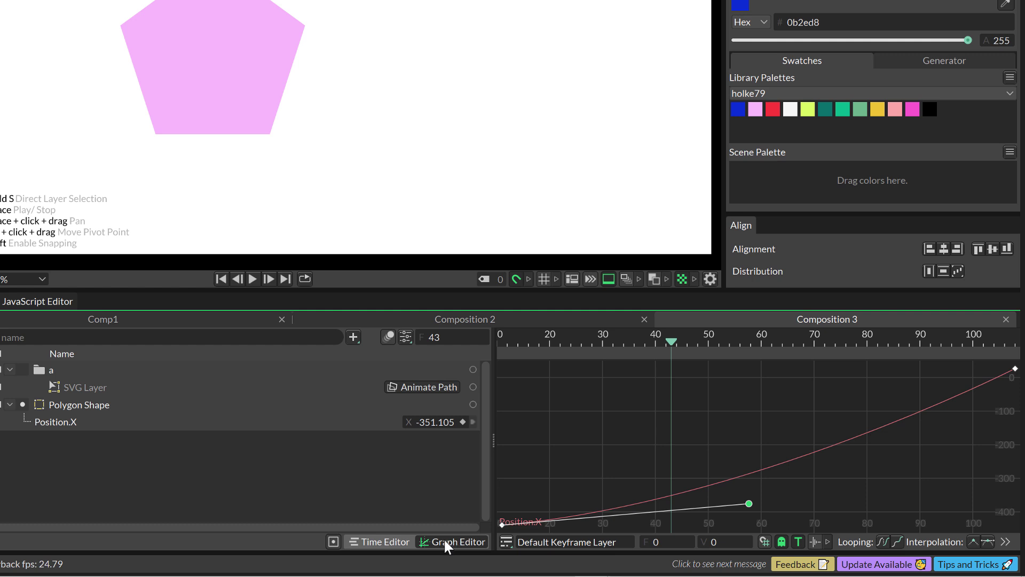
Return to the Time Editor and retime the polygon's two Position X keyframes to about frames 3 and 26.
{"action": "left_click", "coordinate": [384, 540]}
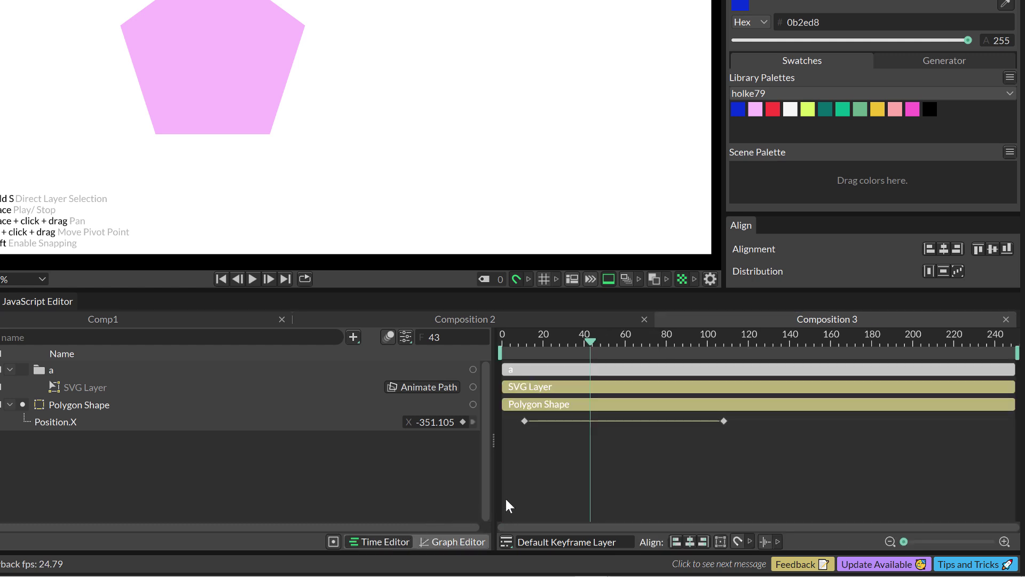
{"action": "left_click", "coordinate": [724, 420]}
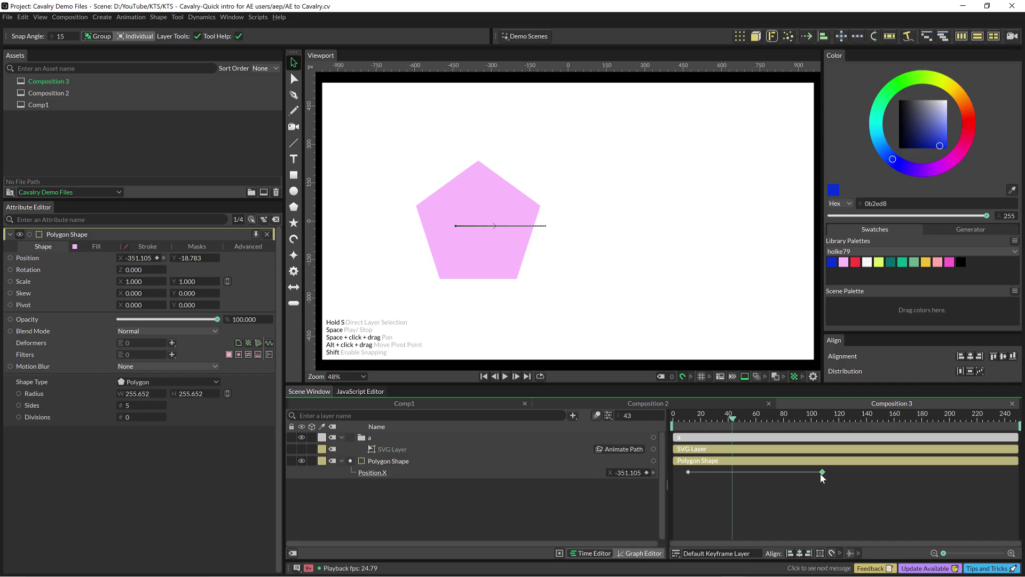
{"action": "left_click_drag", "start_coordinate": [819, 473], "coordinate": [729, 472]}
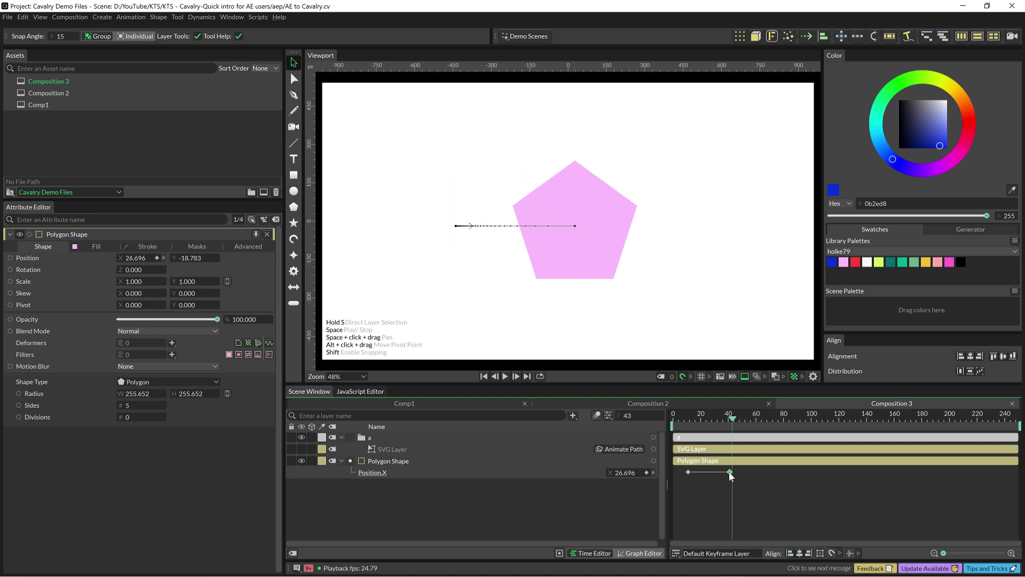
{"action": "left_click", "coordinate": [698, 416]}
{"action": "left_click_drag", "start_coordinate": [696, 417], "coordinate": [694, 417]}
{"action": "left_click_drag", "start_coordinate": [688, 472], "coordinate": [678, 471]}
{"action": "left_click", "coordinate": [676, 420]}
{"action": "left_click_drag", "start_coordinate": [675, 420], "coordinate": [723, 420]}
{"action": "left_click_drag", "start_coordinate": [731, 472], "coordinate": [709, 472]}
Shorten the playback range to end near frame 32, preview the motion, and extend the range's end to about frame 44.
{"action": "left_click_drag", "start_coordinate": [1020, 427], "coordinate": [718, 426]}
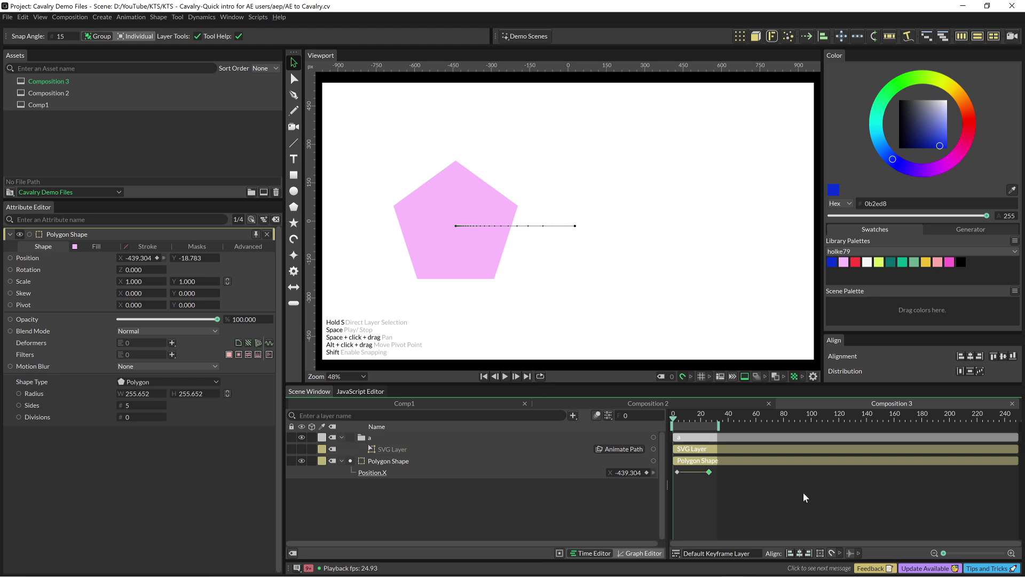
{"action": "key", "text": "space"}
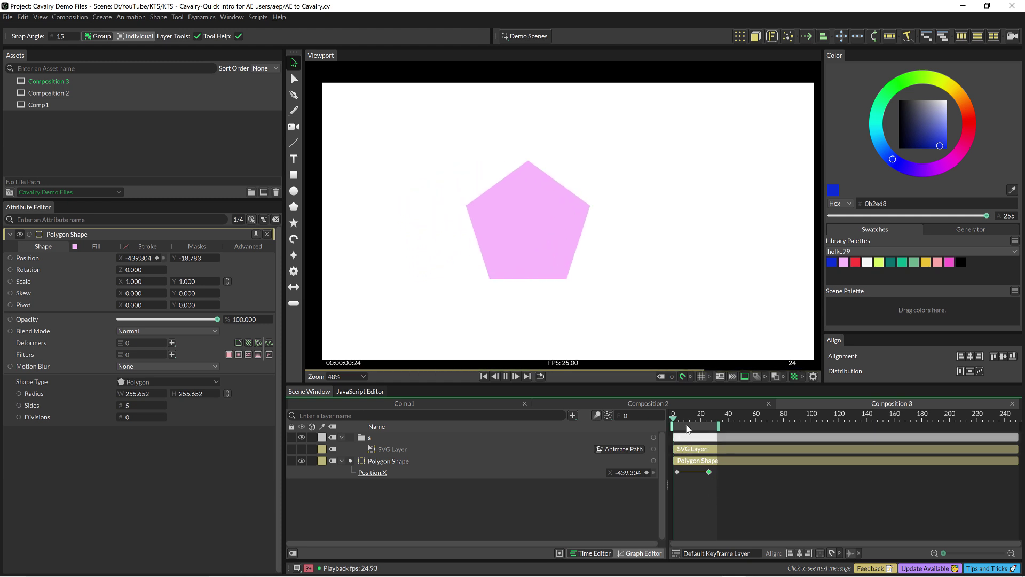
{"action": "key", "text": "space"}
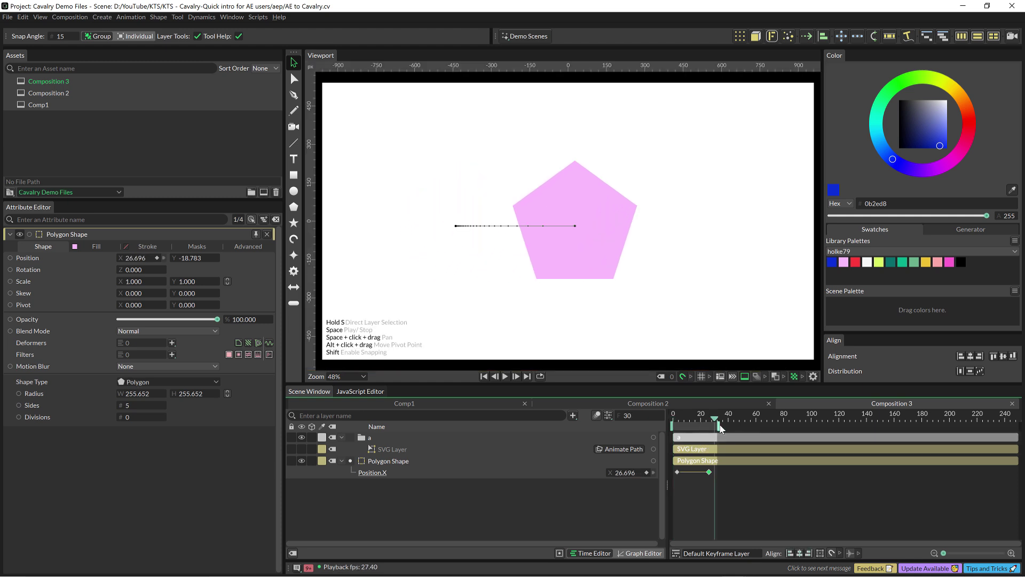
{"action": "left_click_drag", "start_coordinate": [718, 426], "coordinate": [741, 430]}
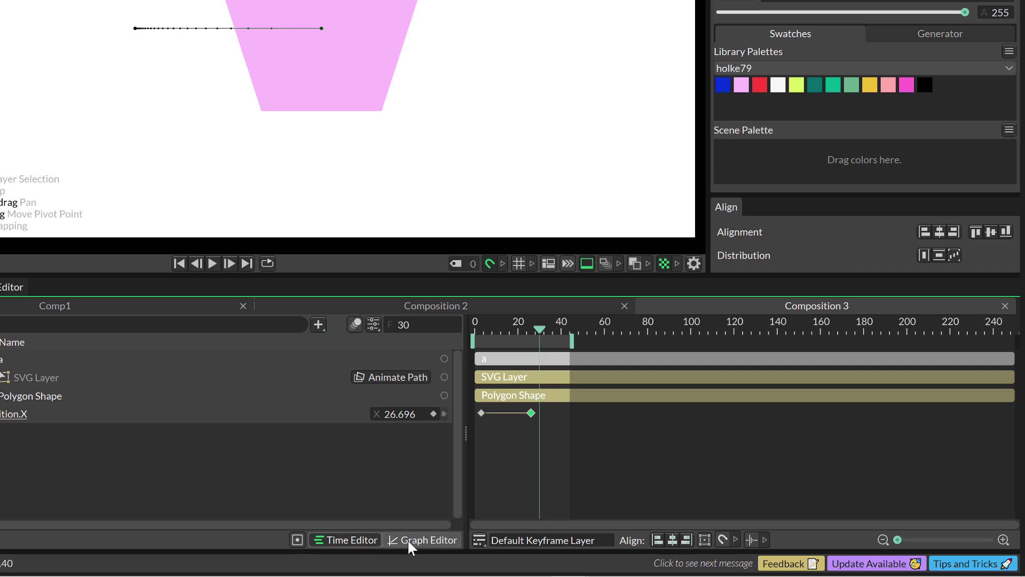
Ease the Position X curve in the Graph Editor, extending the last keyframe's handle to about frame 17 and shortening the first's to about frame 37.
{"action": "left_click", "coordinate": [408, 539]}
{"action": "left_click", "coordinate": [741, 361]}
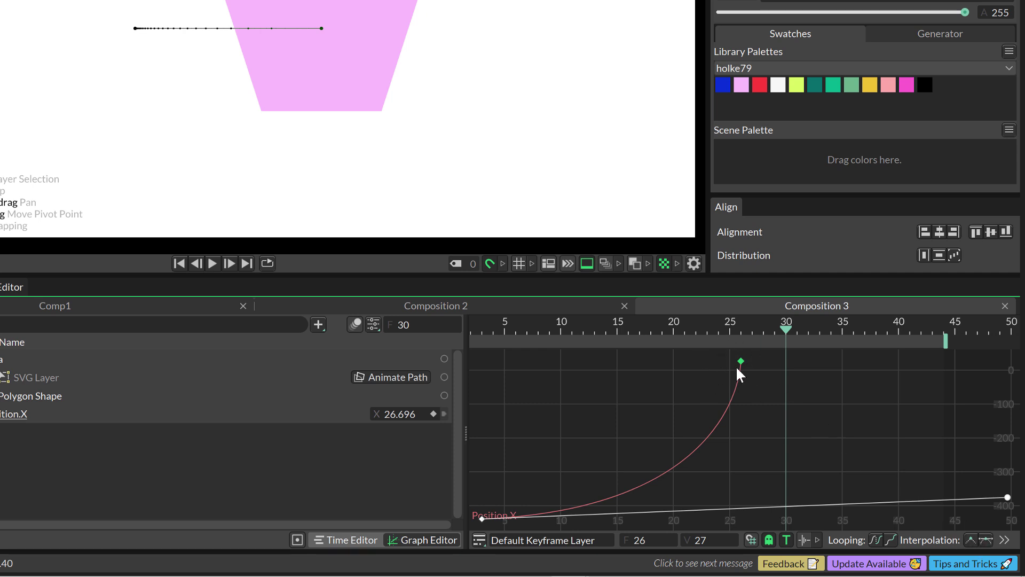
{"action": "left_click", "coordinate": [985, 538]}
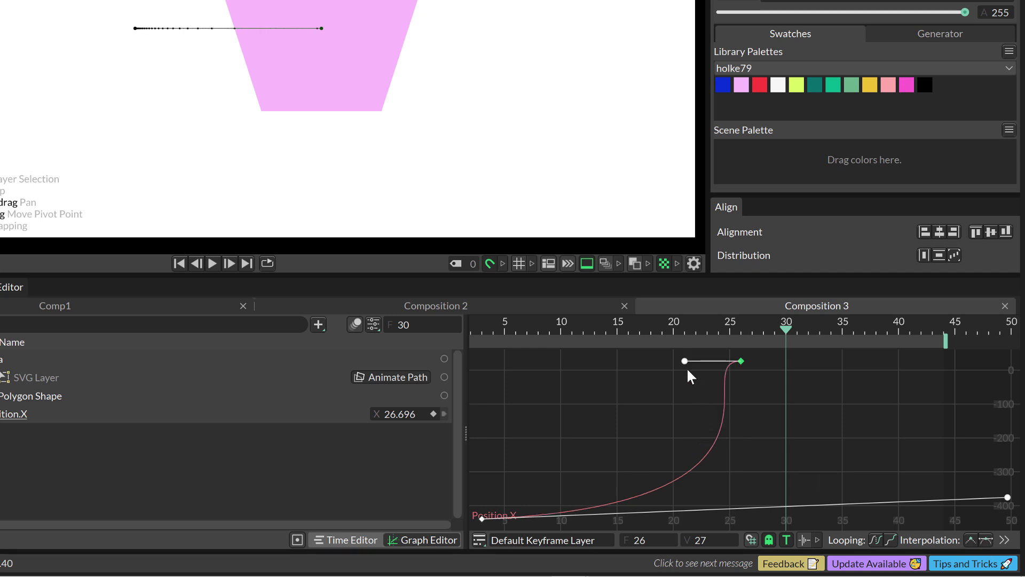
{"action": "left_click_drag", "start_coordinate": [684, 361], "coordinate": [639, 363]}
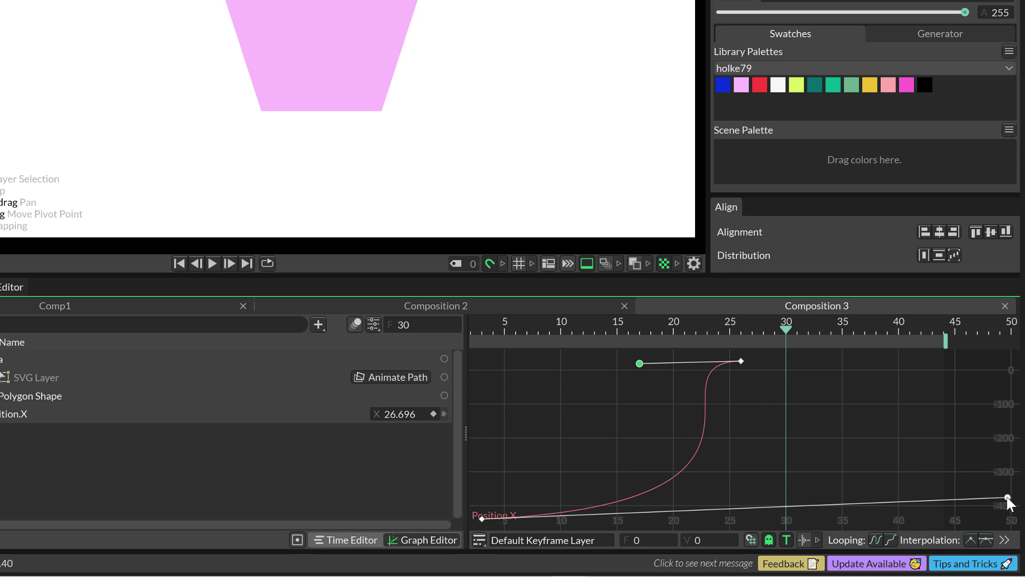
{"action": "left_click_drag", "start_coordinate": [1008, 497], "coordinate": [870, 505]}
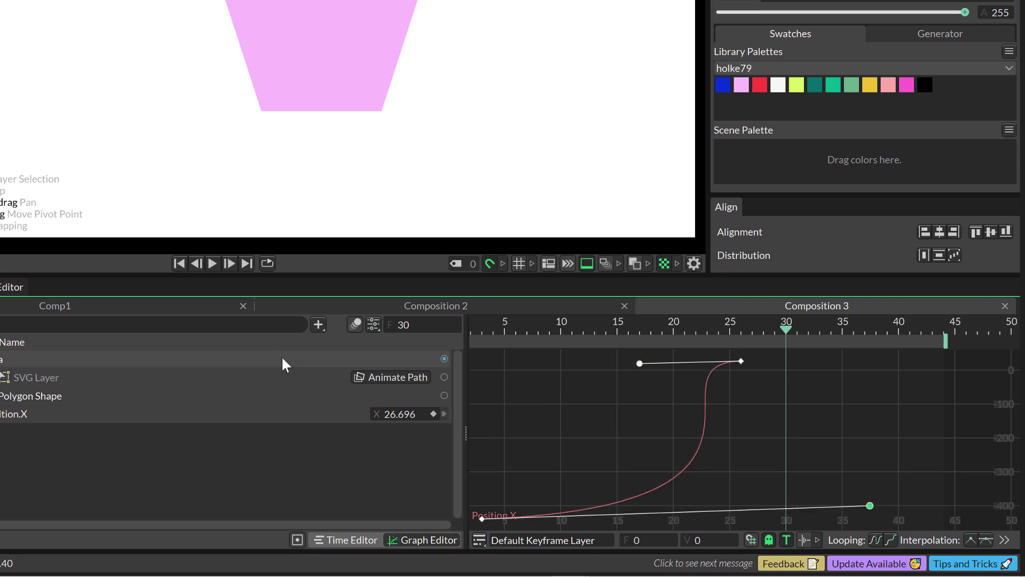
{"action": "left_click", "coordinate": [331, 540]}
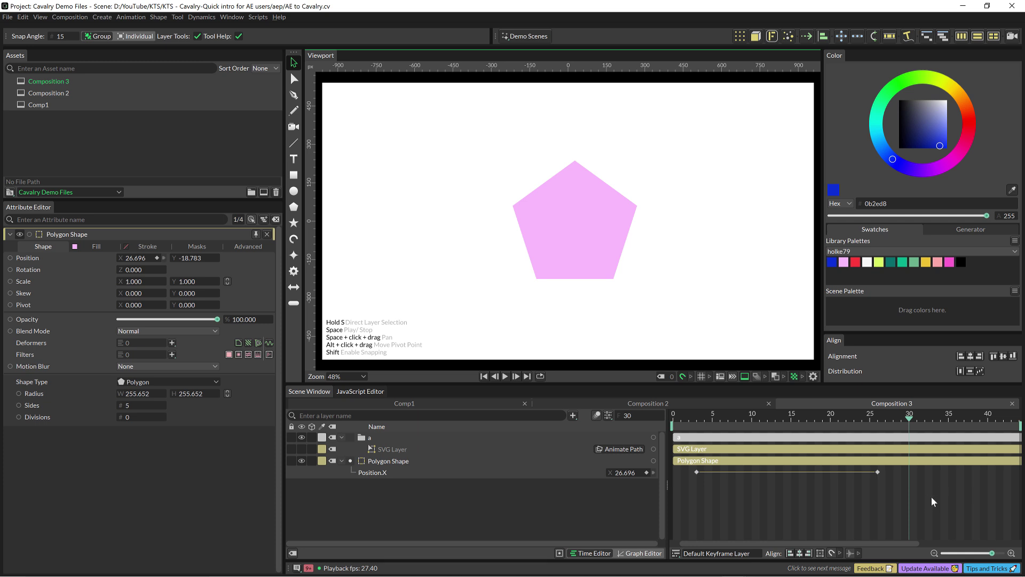
Set both Position X keyframes to linear interpolation in the Graph Editor and preview the motion.
{"action": "left_click_drag", "start_coordinate": [905, 492], "coordinate": [695, 469]}
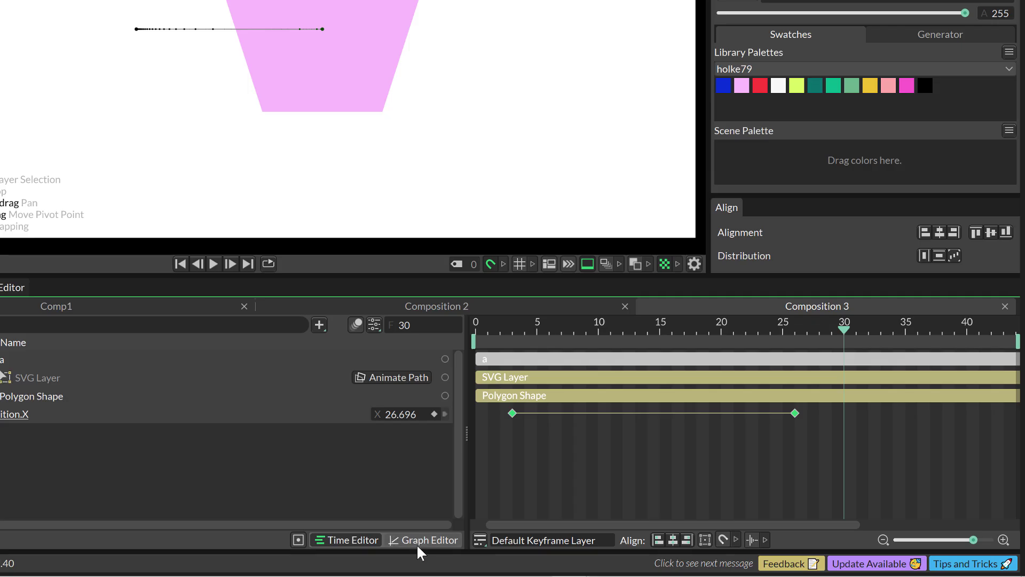
{"action": "left_click", "coordinate": [639, 554]}
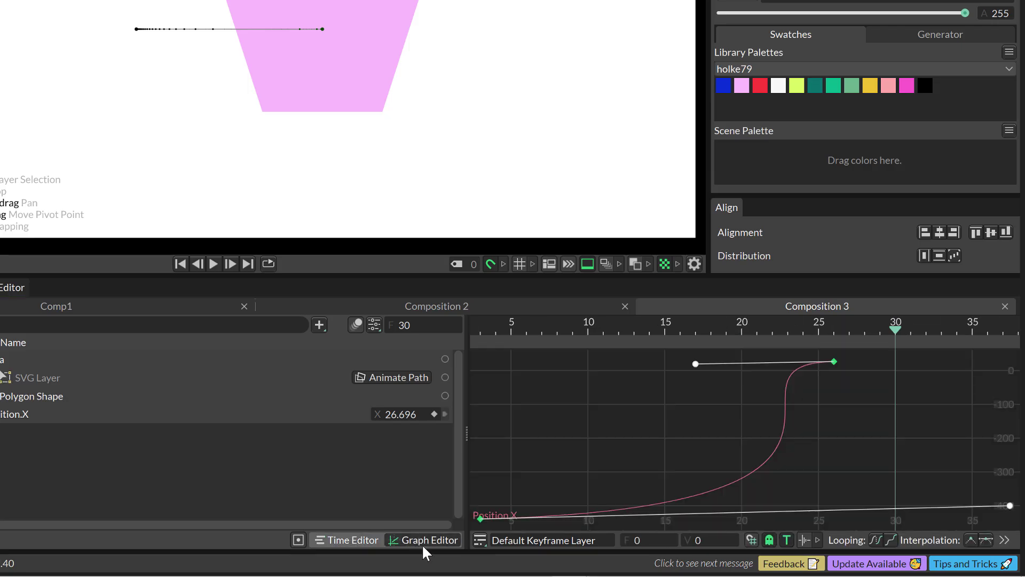
{"action": "left_click", "coordinate": [970, 539]}
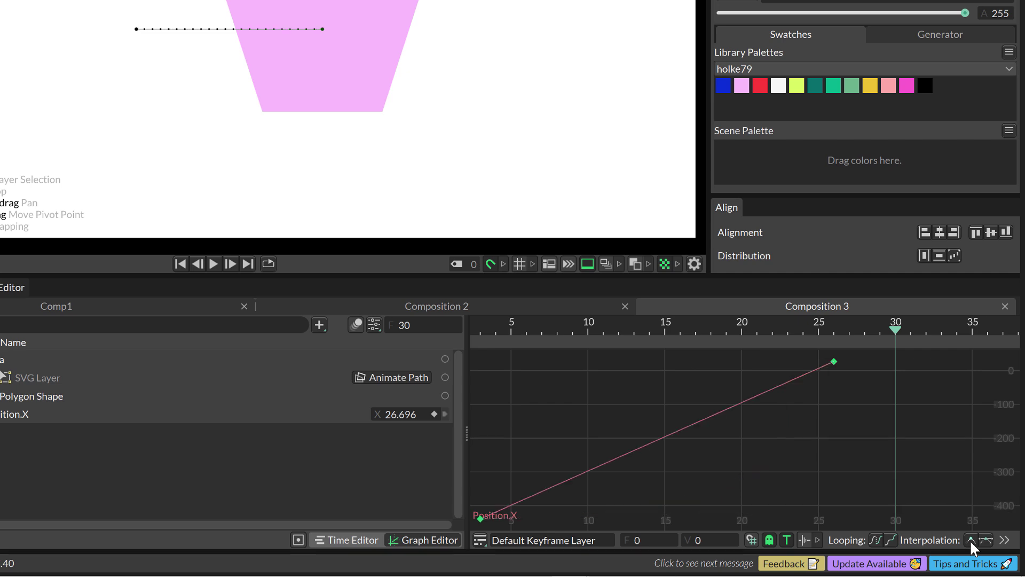
{"action": "key", "text": "space"}
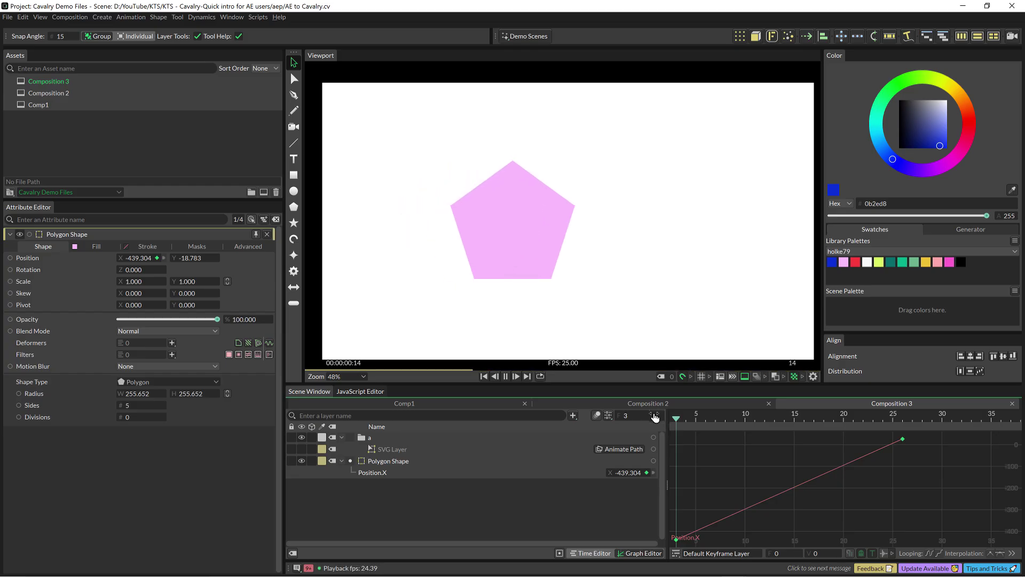
{"action": "key", "text": "space"}
Apply the Spring Out Magic Easing preset to both Position X keyframes in the Time Editor, and preview it from frame 1.
{"action": "left_click", "coordinate": [591, 553]}
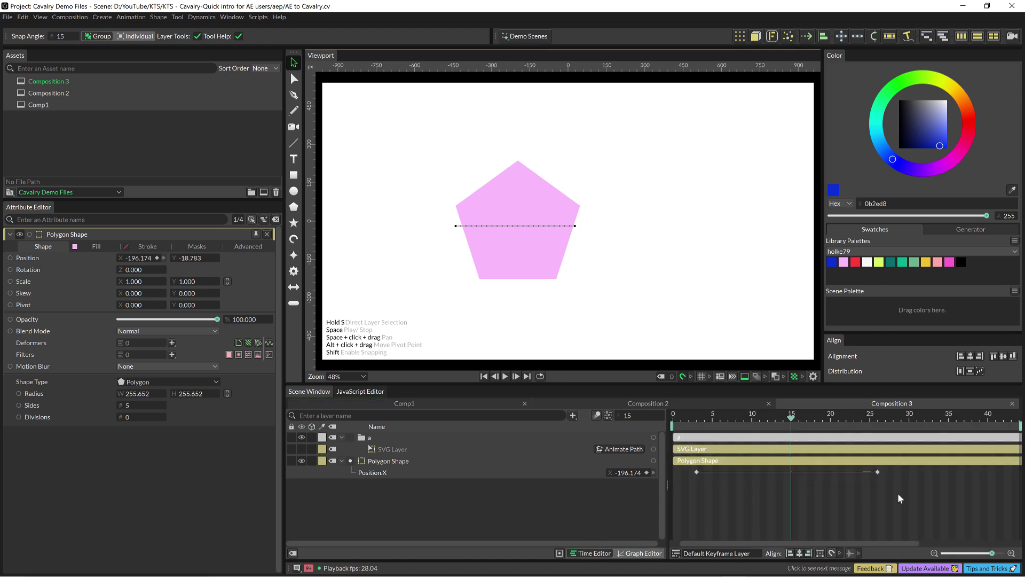
{"action": "left_click_drag", "start_coordinate": [688, 466], "coordinate": [879, 474]}
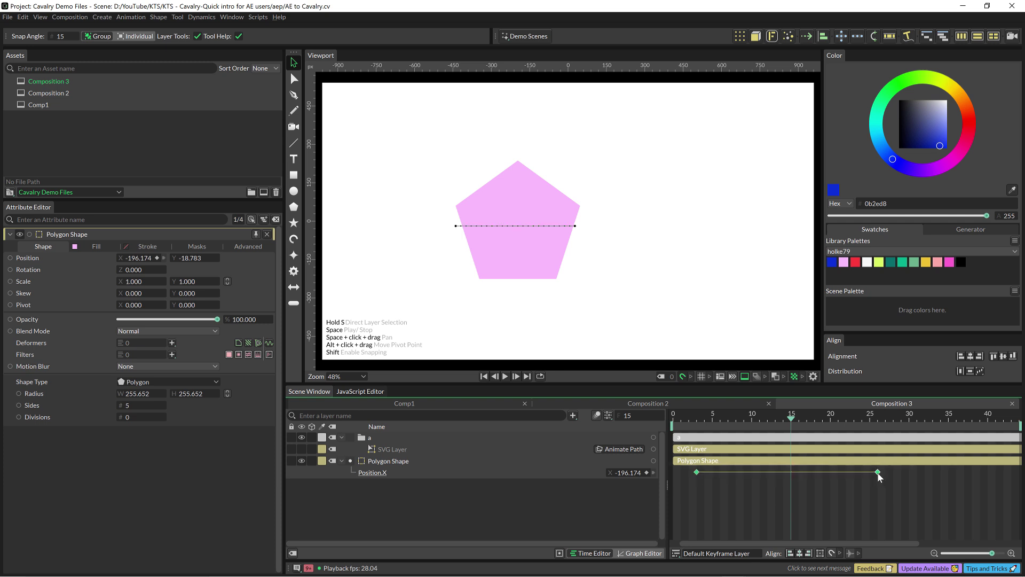
{"action": "right_click", "coordinate": [877, 472]}
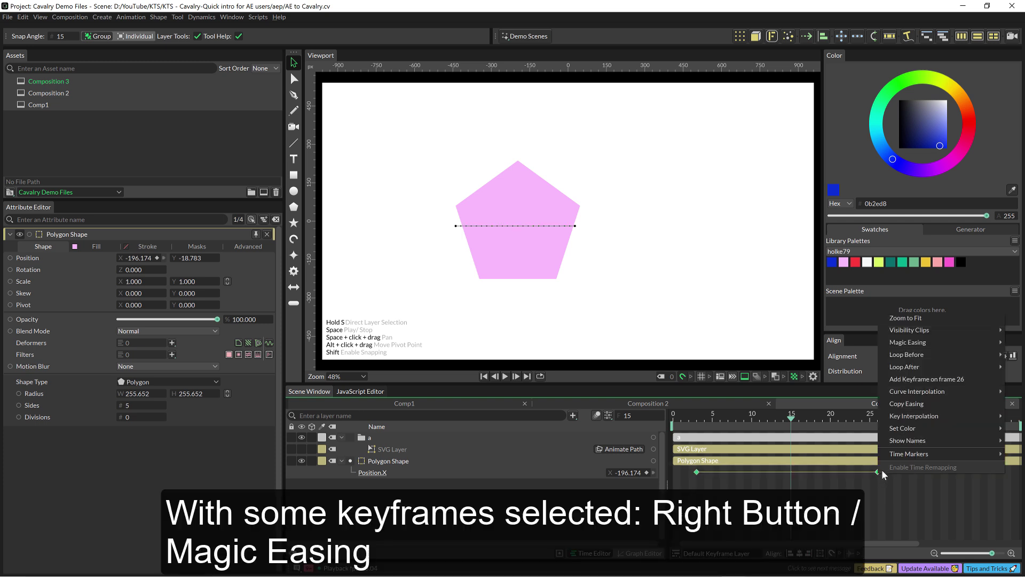
{"action": "mouse_move", "coordinate": [918, 344]}
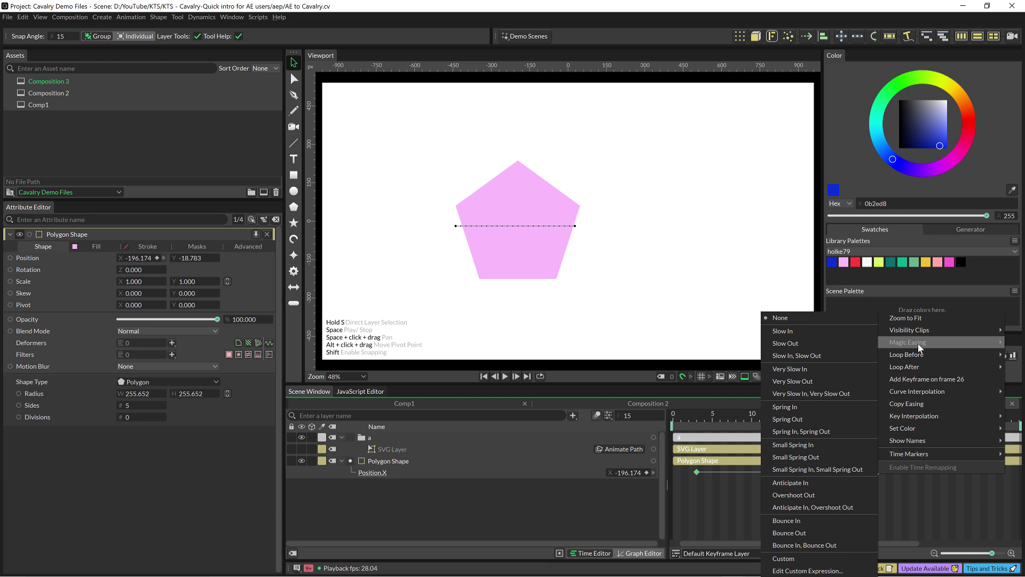
{"action": "left_click", "coordinate": [780, 419]}
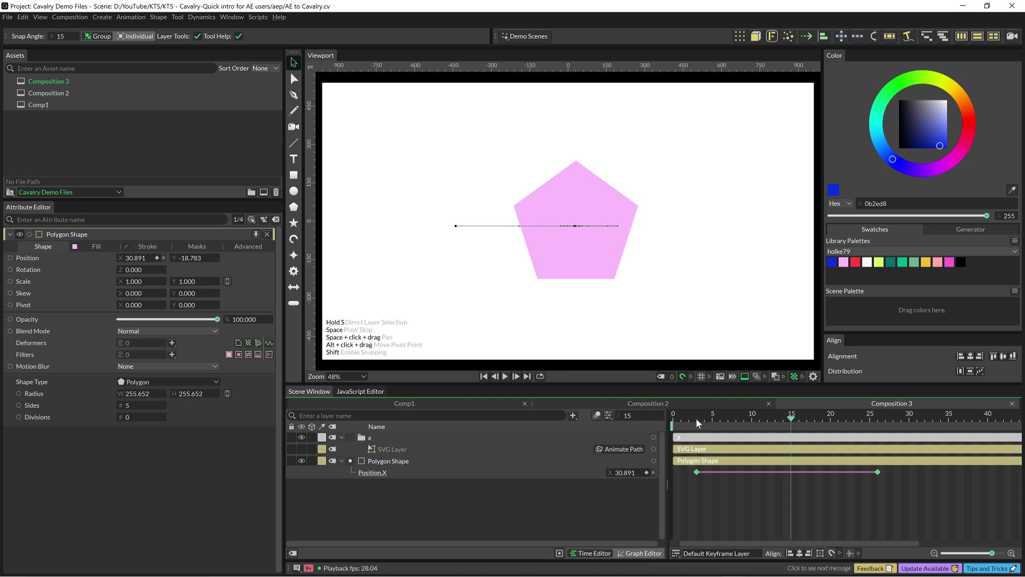
{"action": "left_click_drag", "start_coordinate": [693, 417], "coordinate": [681, 417]}
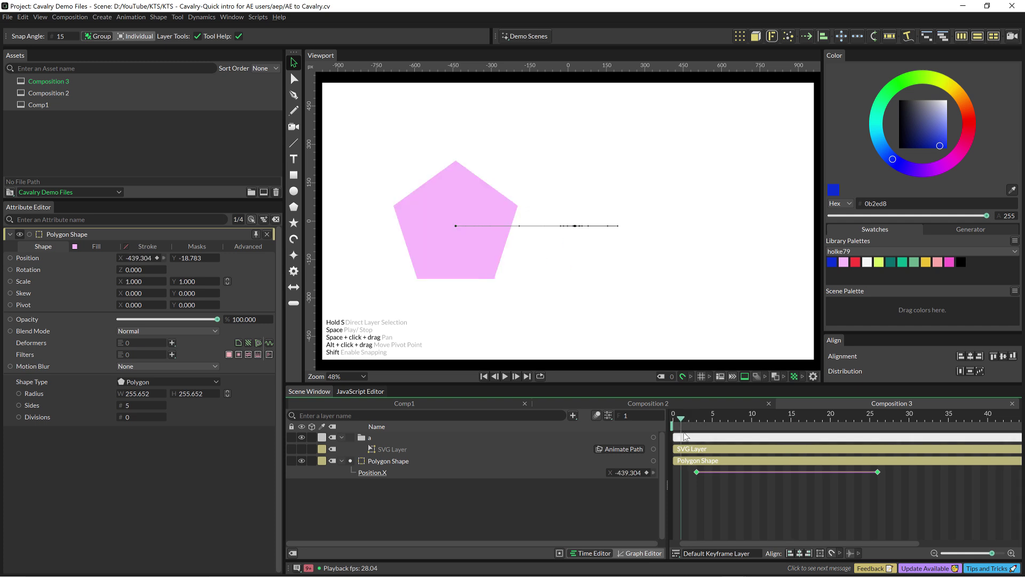
{"action": "key", "text": "space"}
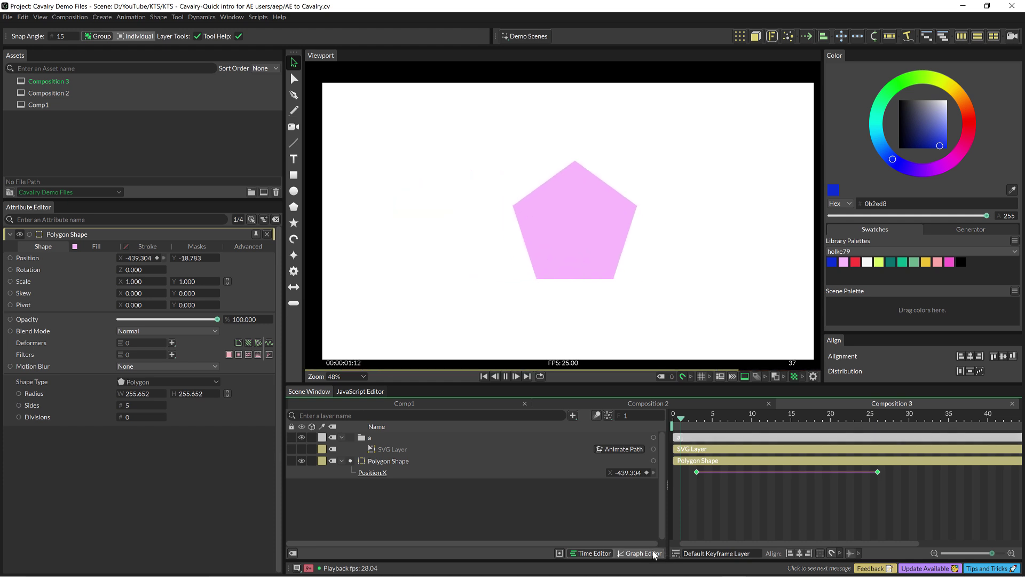
{"action": "key", "text": "space"}
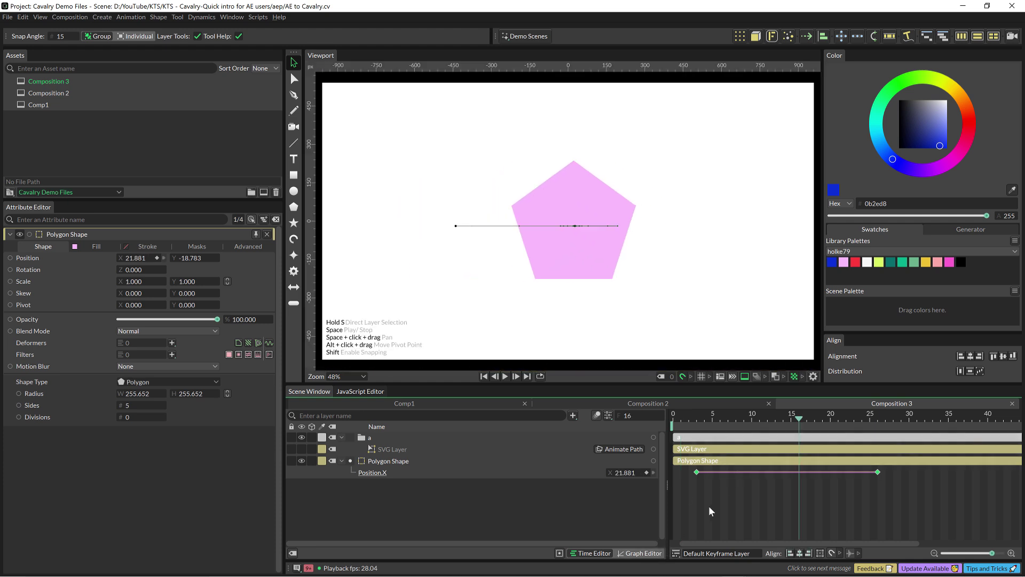
Review the Magic Easing options for the keyframes and examine the spring-eased Position X curve in the Graph Editor.
{"action": "right_click", "coordinate": [696, 472]}
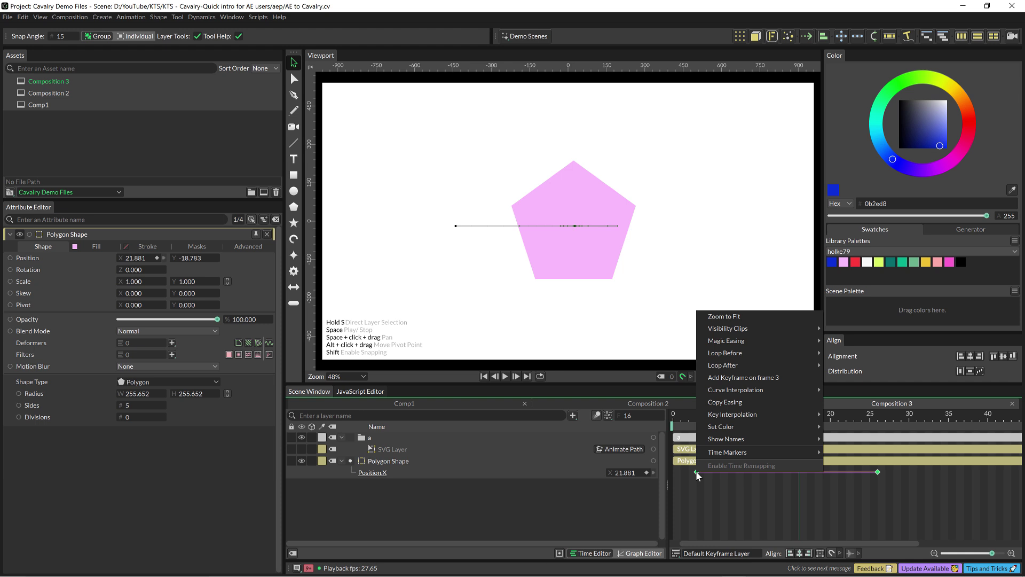
{"action": "mouse_move", "coordinate": [750, 343]}
{"action": "left_click", "coordinate": [639, 555]}
{"action": "left_click", "coordinate": [639, 555]}
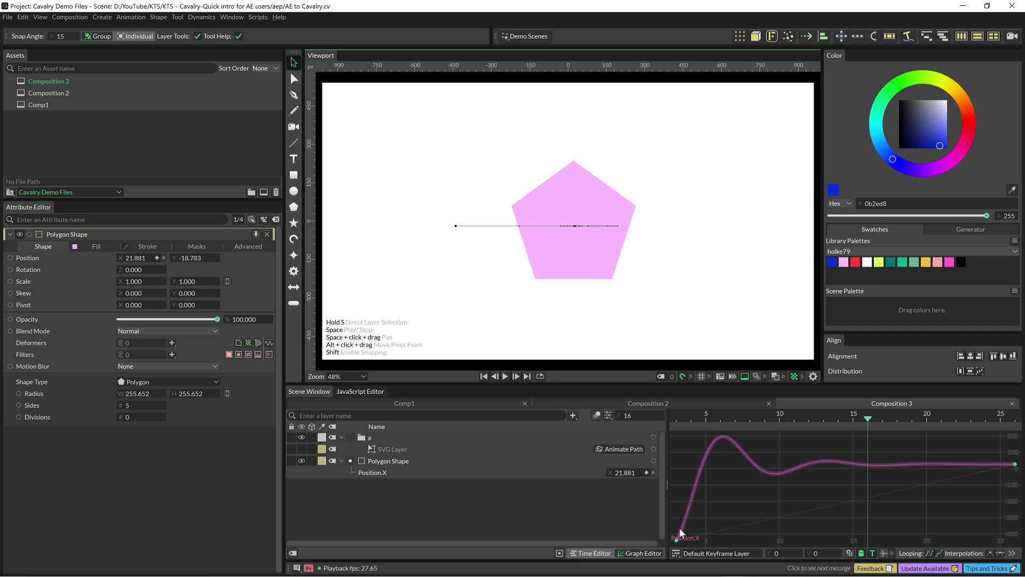
{"action": "key", "text": "ctrl+z"}
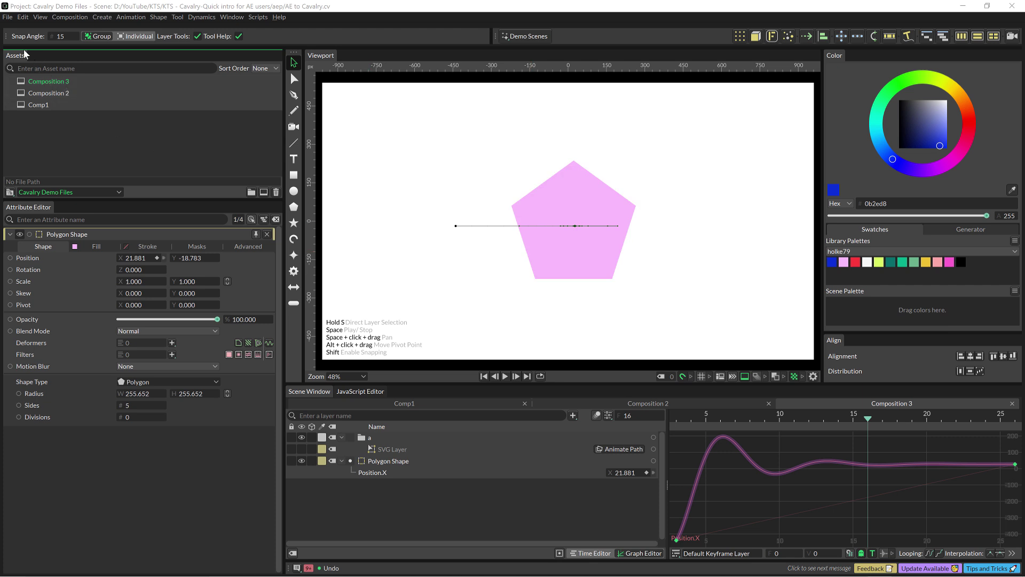
{"action": "left_click", "coordinate": [9, 19]}
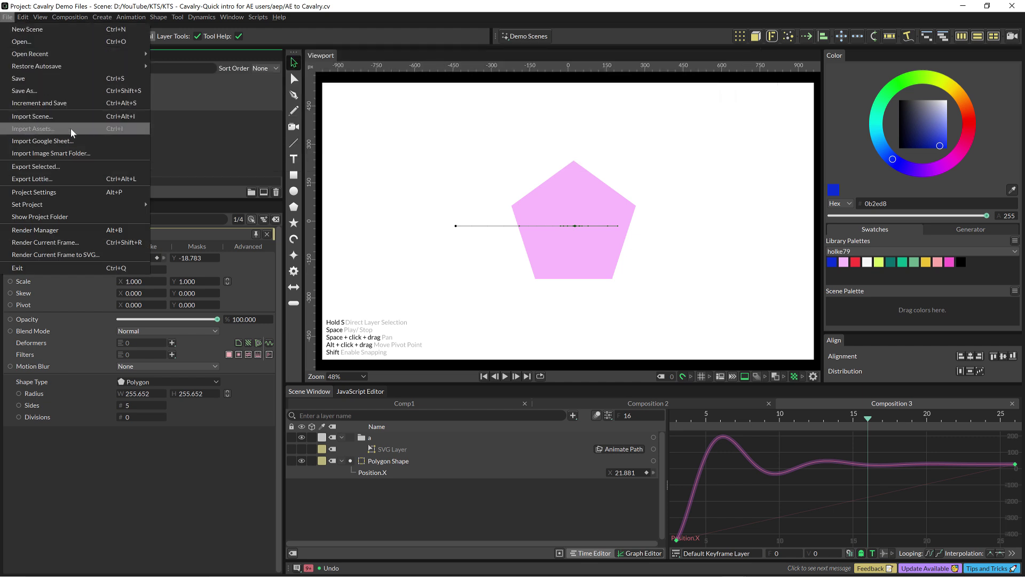
{"action": "left_click", "coordinate": [215, 136]}
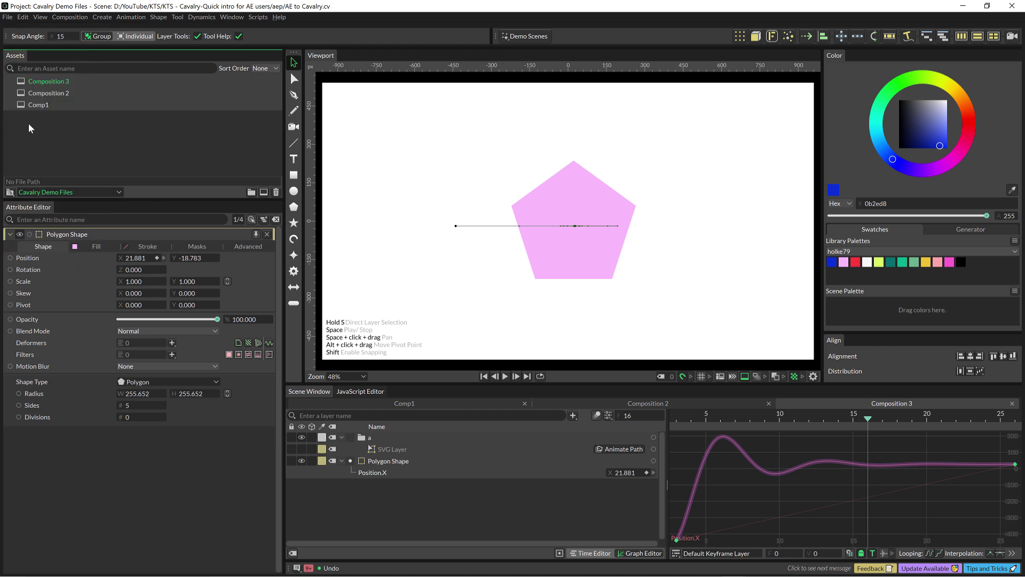
{"action": "double_click", "coordinate": [110, 139]}
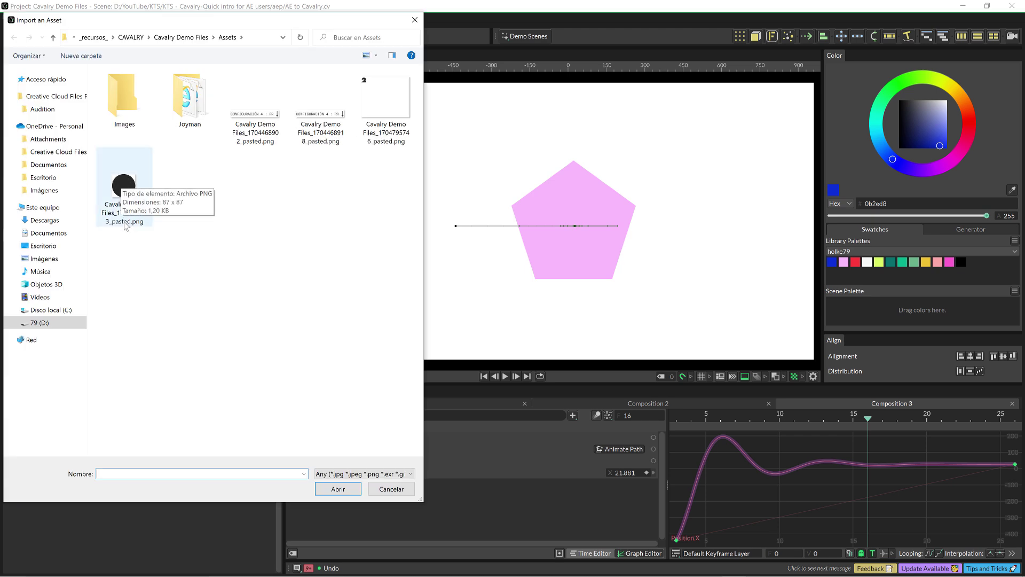
{"action": "double_click", "coordinate": [119, 185]}
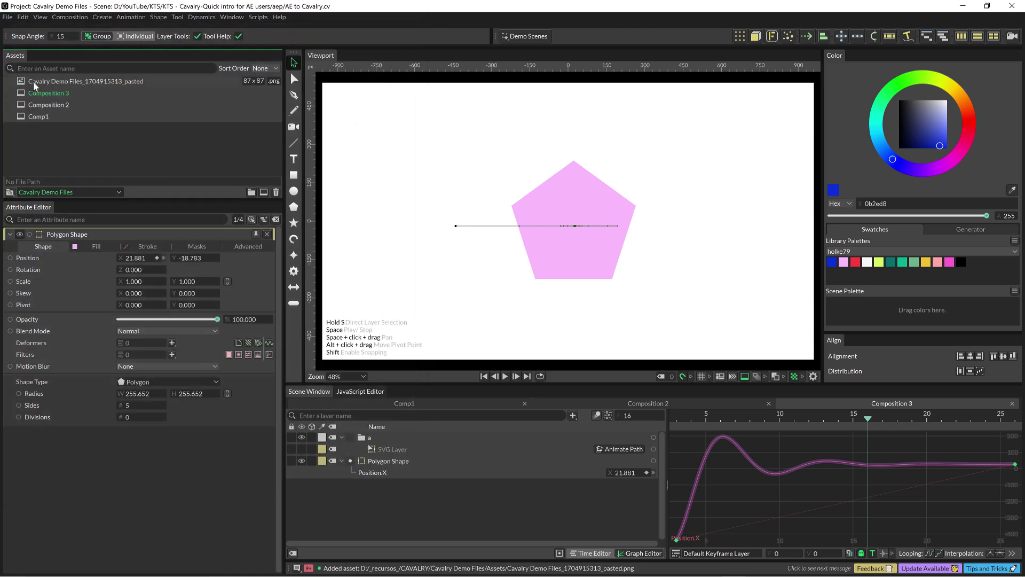
Create an asset group, move the imported PNG into it, and name the group img.
{"action": "left_click", "coordinate": [34, 82]}
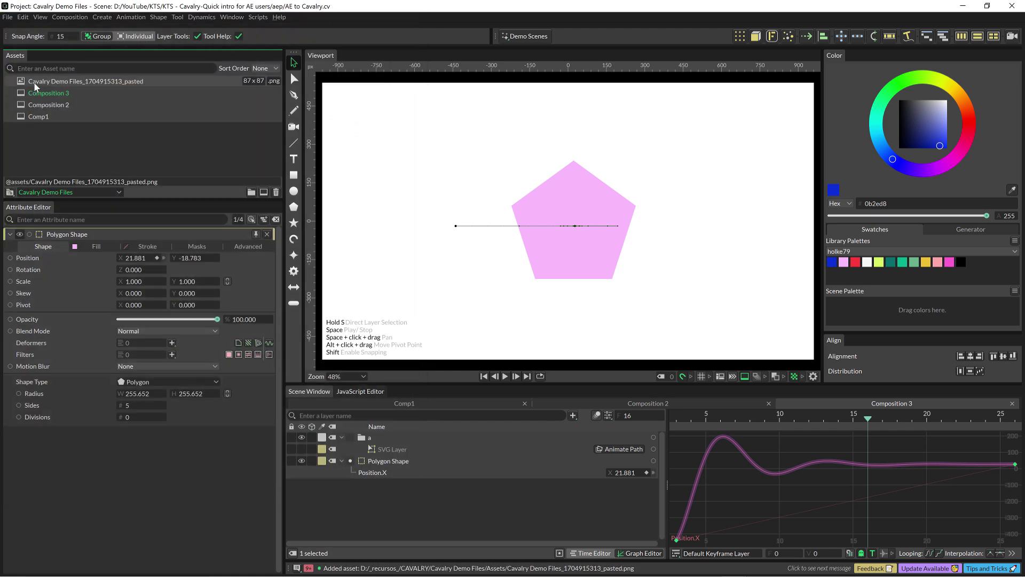
{"action": "left_click", "coordinate": [251, 192]}
{"action": "left_click_drag", "start_coordinate": [52, 82], "coordinate": [49, 128]}
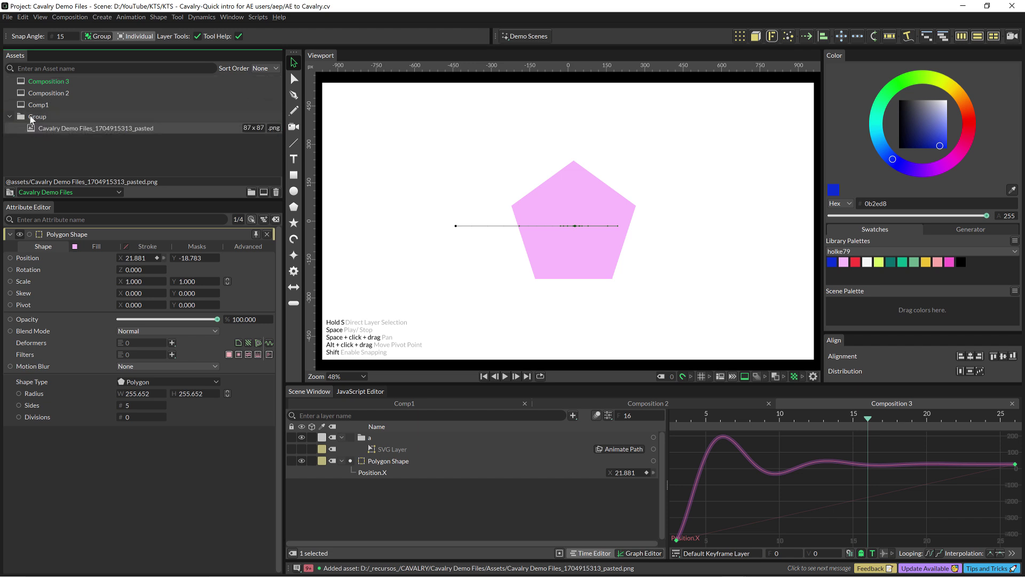
{"action": "double_click", "coordinate": [45, 116]}
{"action": "type", "text": "img"}
{"action": "key", "text": "Return"}
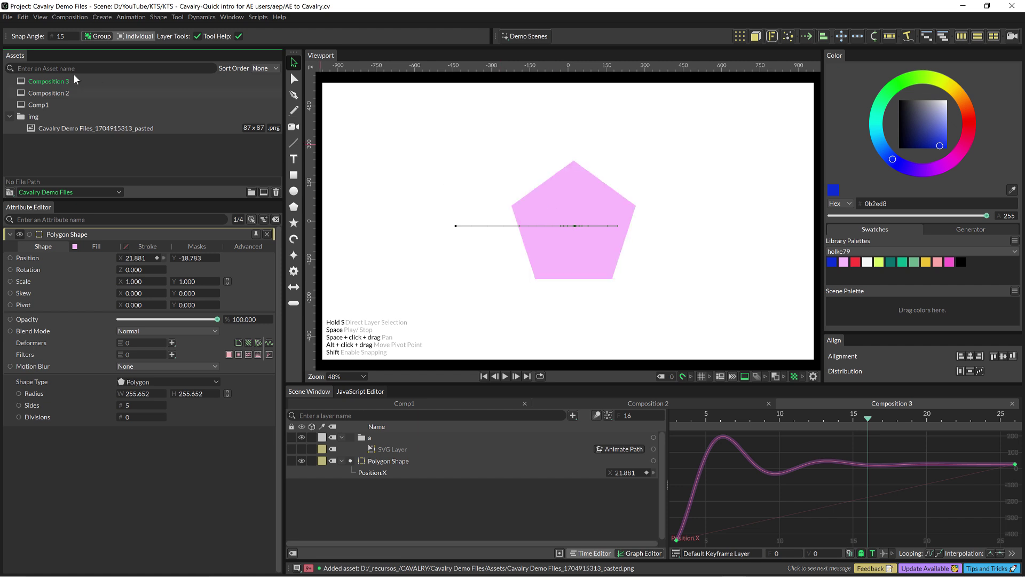
Open the Render Manager, and add the current composition to the render queue before removing it.
{"action": "left_click", "coordinate": [6, 17]}
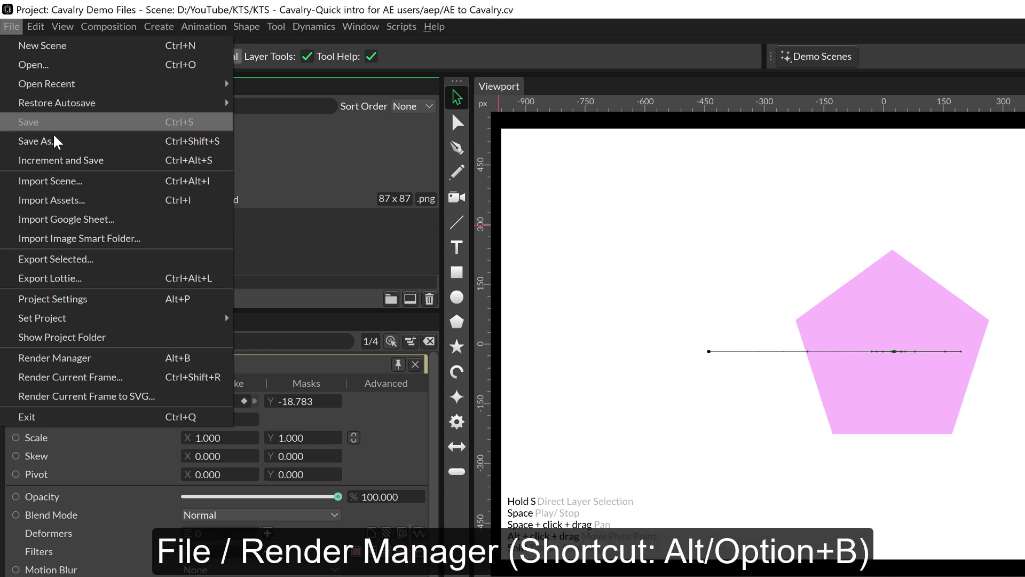
{"action": "left_click", "coordinate": [71, 361]}
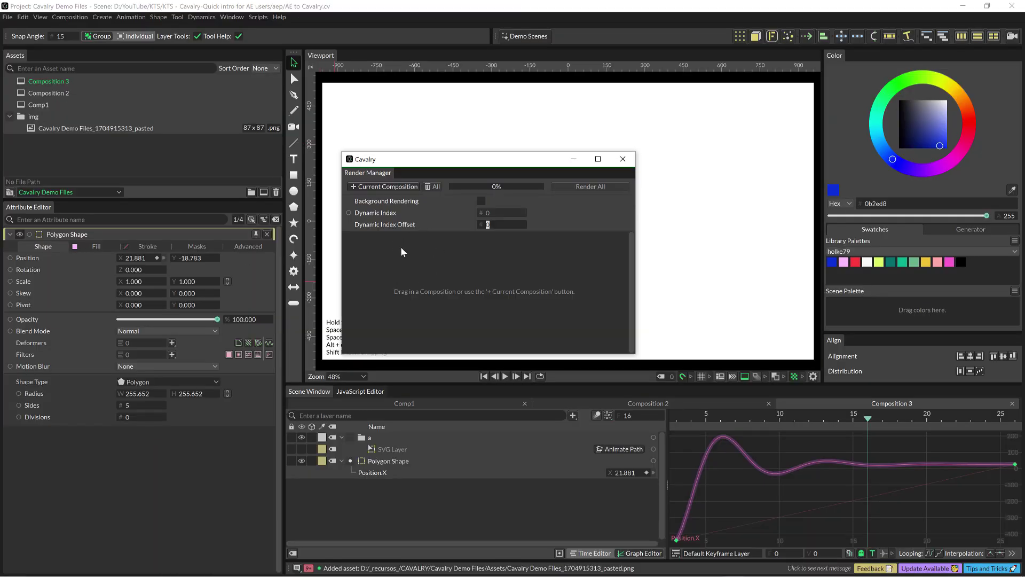
{"action": "left_click", "coordinate": [374, 187]}
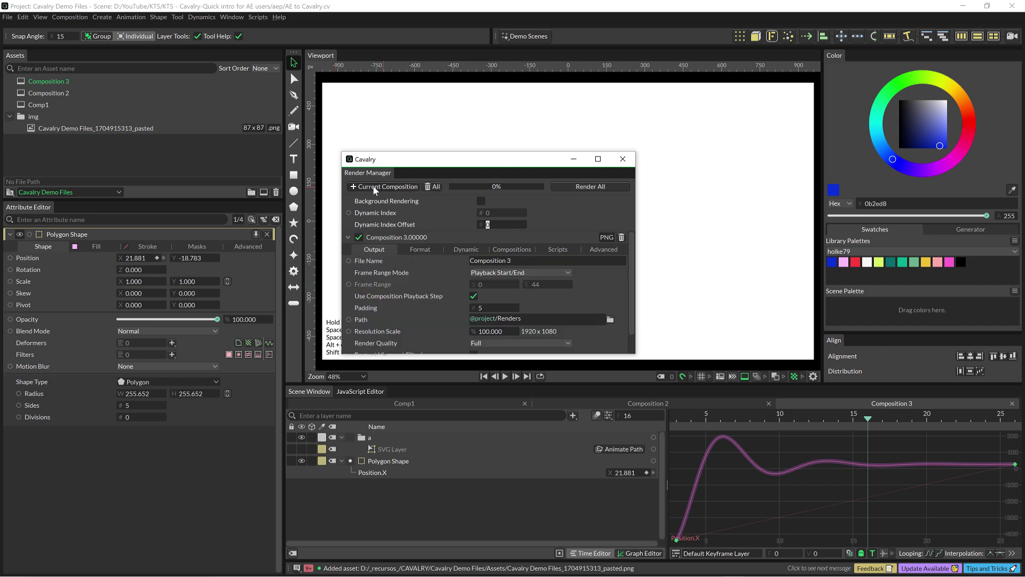
{"action": "left_click", "coordinate": [622, 237]}
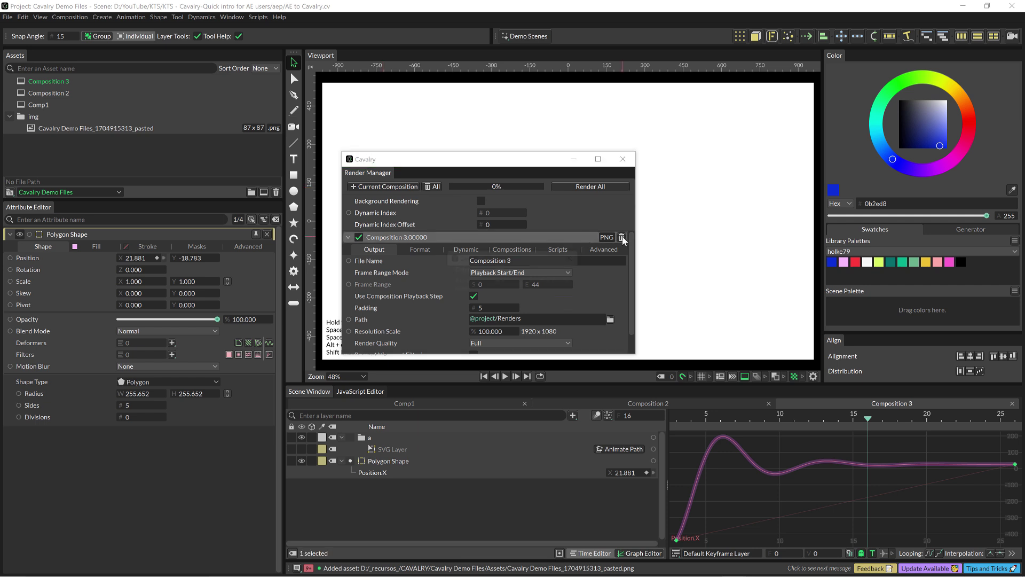
{"action": "left_click", "coordinate": [545, 304]}
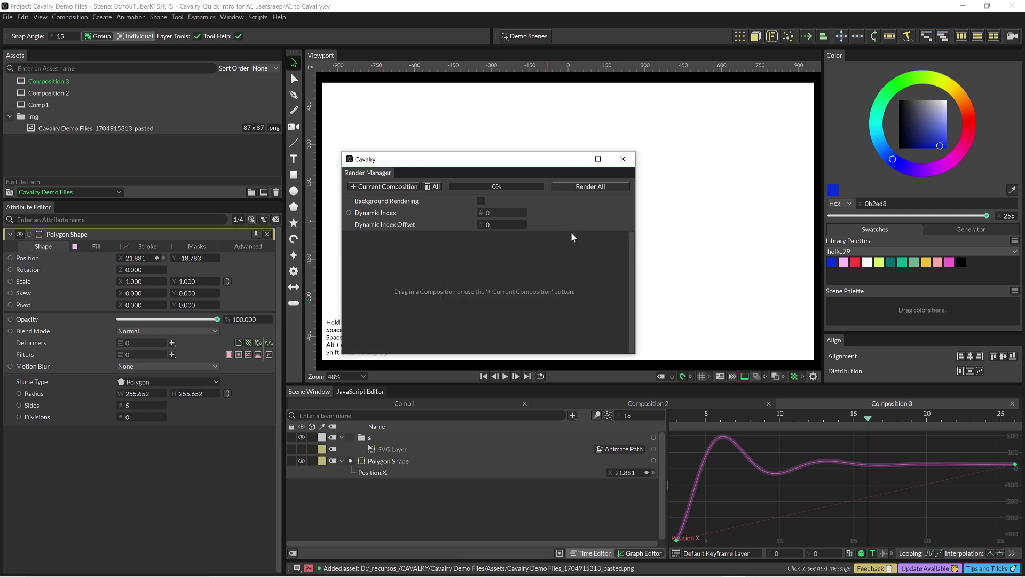
Add Composition 2 and Composition 3 together from the assets to the Render Manager queue.
{"action": "left_click", "coordinate": [45, 91]}
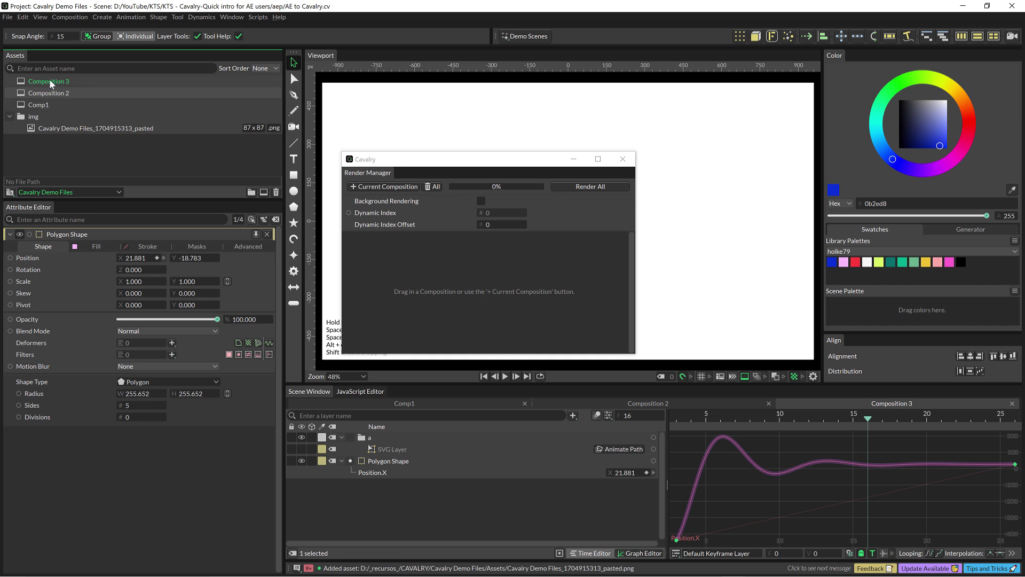
{"action": "left_click", "coordinate": [49, 80], "text": "ctrl"}
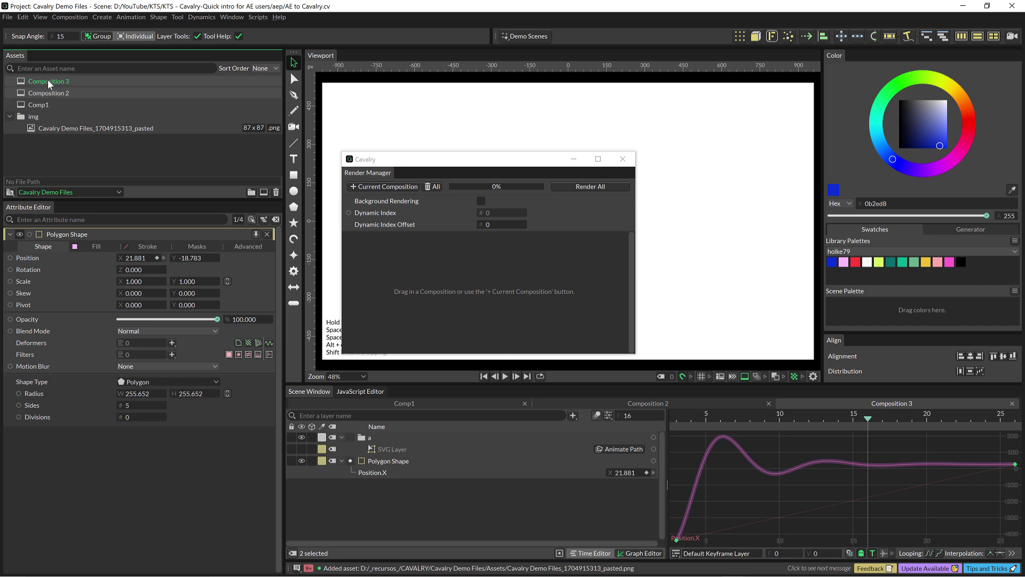
{"action": "left_click_drag", "start_coordinate": [47, 79], "coordinate": [393, 261]}
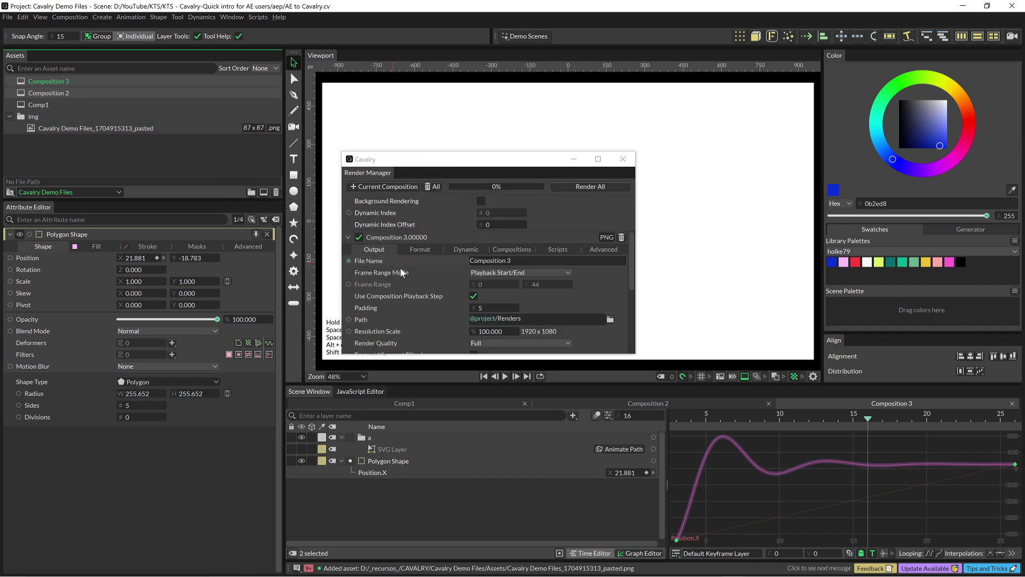
Enlarge the Render Manager and review the file formats available for Composition 3's render, keeping PNG.
{"action": "left_click_drag", "start_coordinate": [444, 354], "coordinate": [447, 482]}
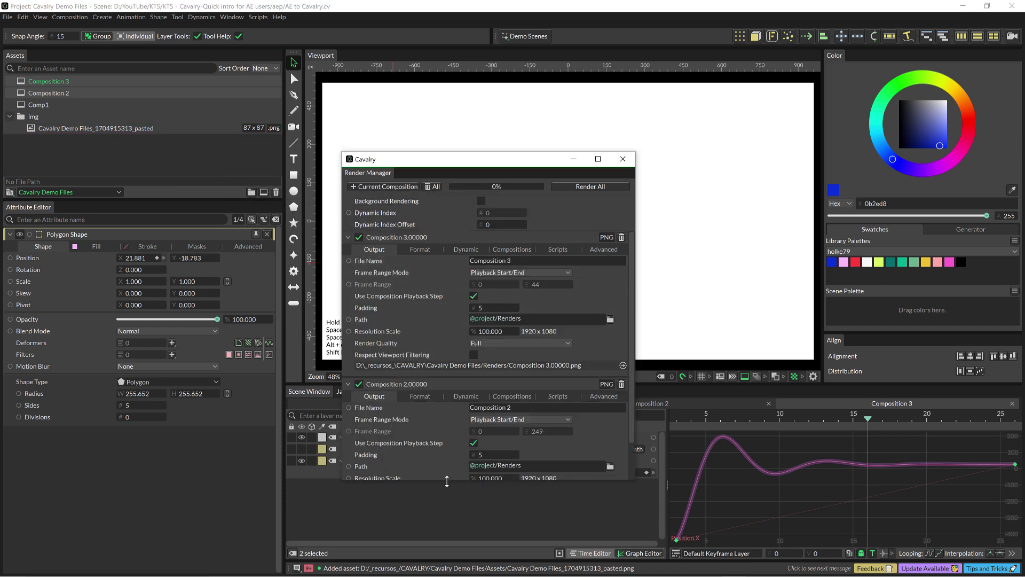
{"action": "left_click", "coordinate": [420, 249]}
{"action": "left_click", "coordinate": [503, 261]}
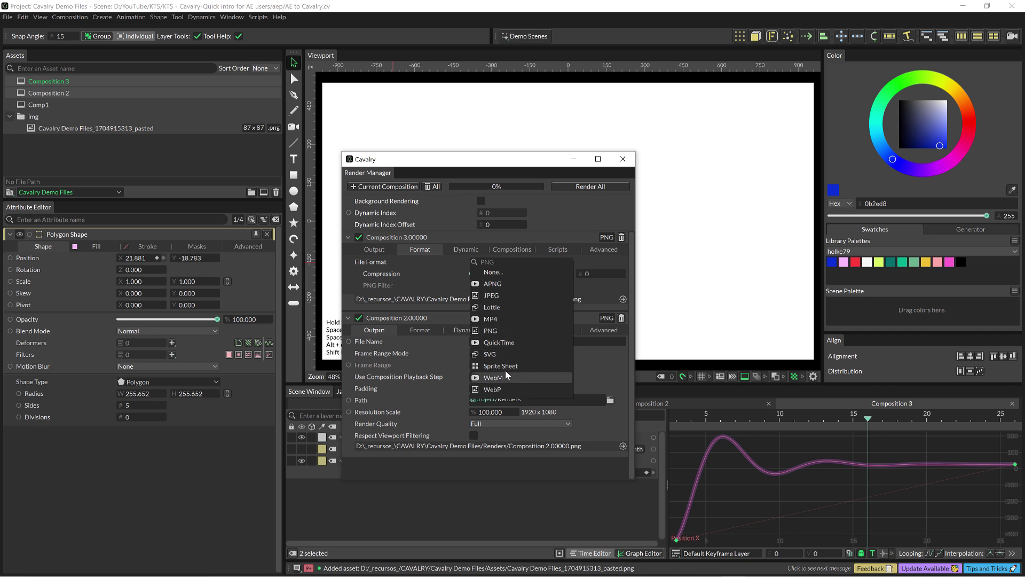
{"action": "left_click", "coordinate": [467, 297]}
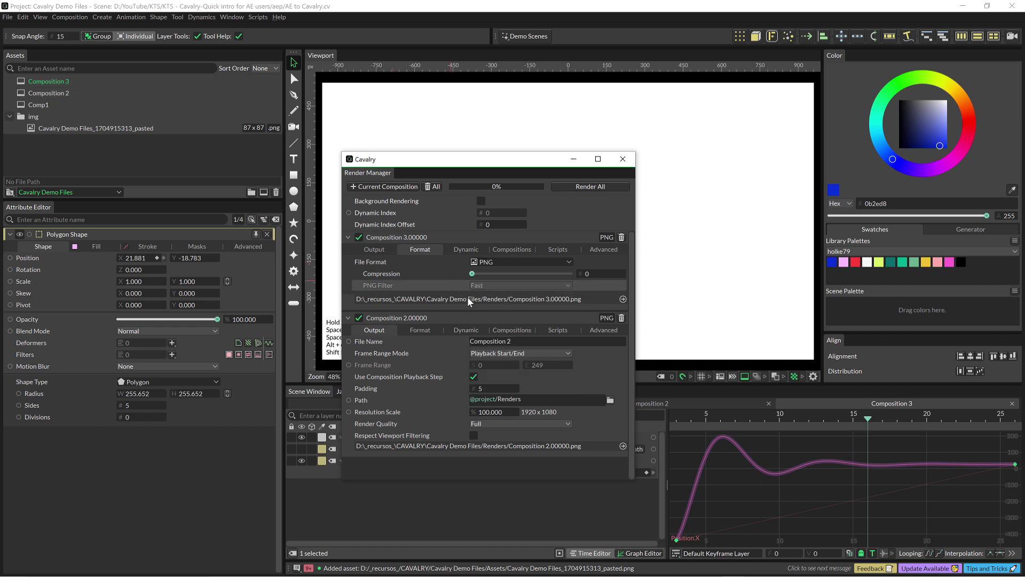
Open the output location of Composition 3's render, and close the file explorer and the Render Manager.
{"action": "left_click", "coordinate": [623, 299]}
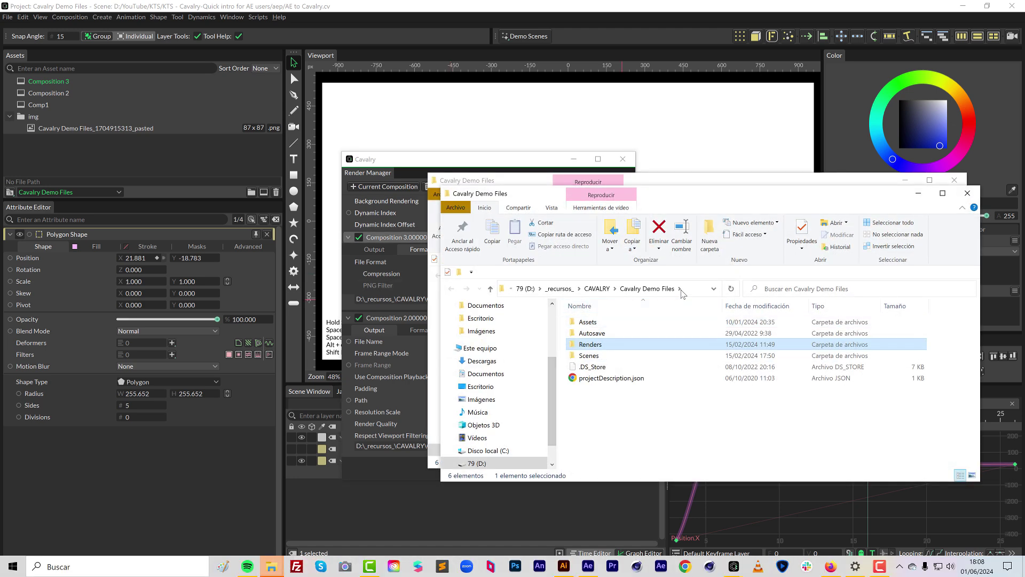
{"action": "left_click", "coordinate": [967, 192]}
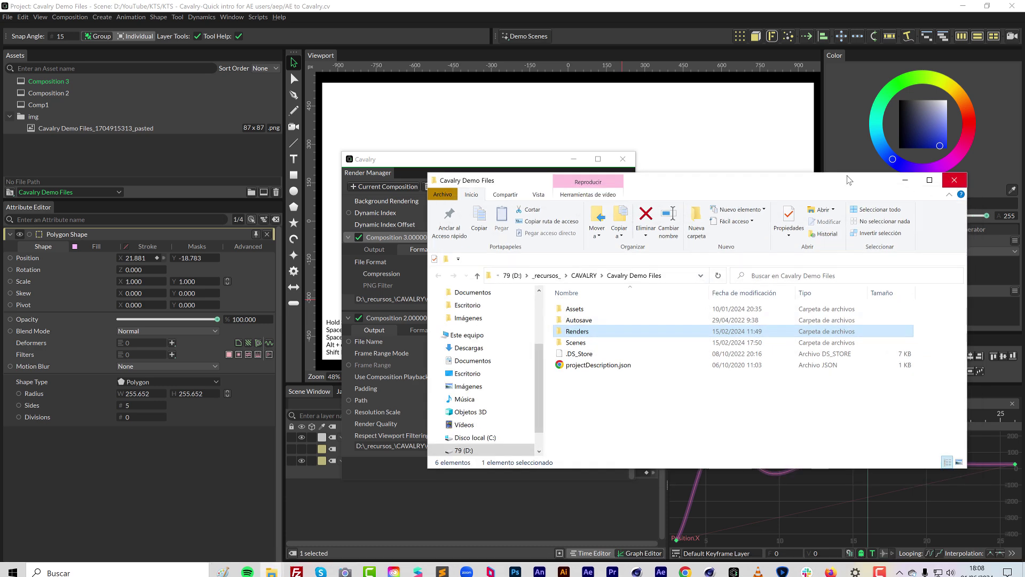
{"action": "left_click", "coordinate": [595, 158]}
{"action": "left_click", "coordinate": [623, 158]}
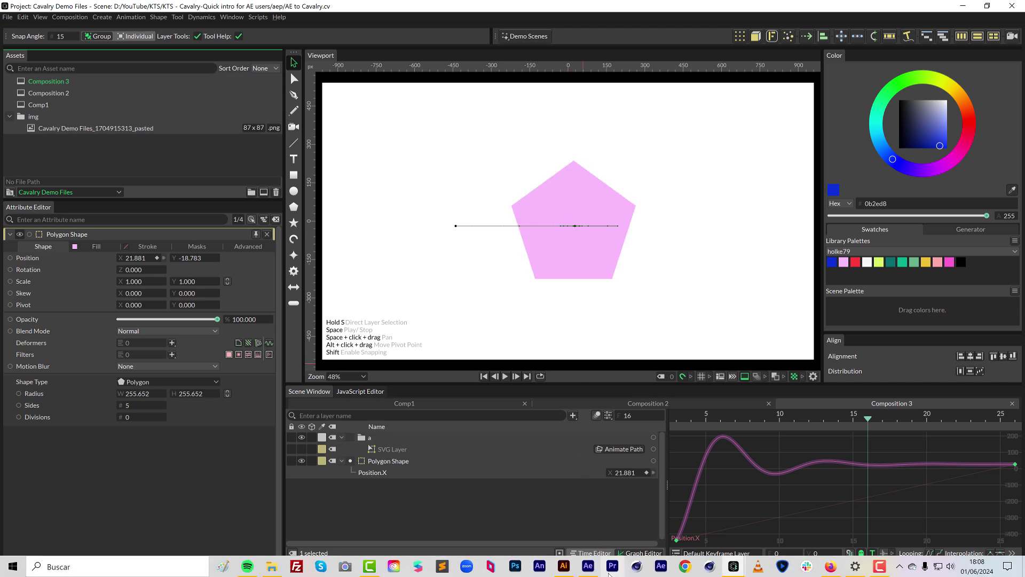
Switch to After Effects to view the AE composition with the Hey! text, and return to Cavalry.
{"action": "mouse_move", "coordinate": [588, 565]}
{"action": "left_click", "coordinate": [552, 500]}
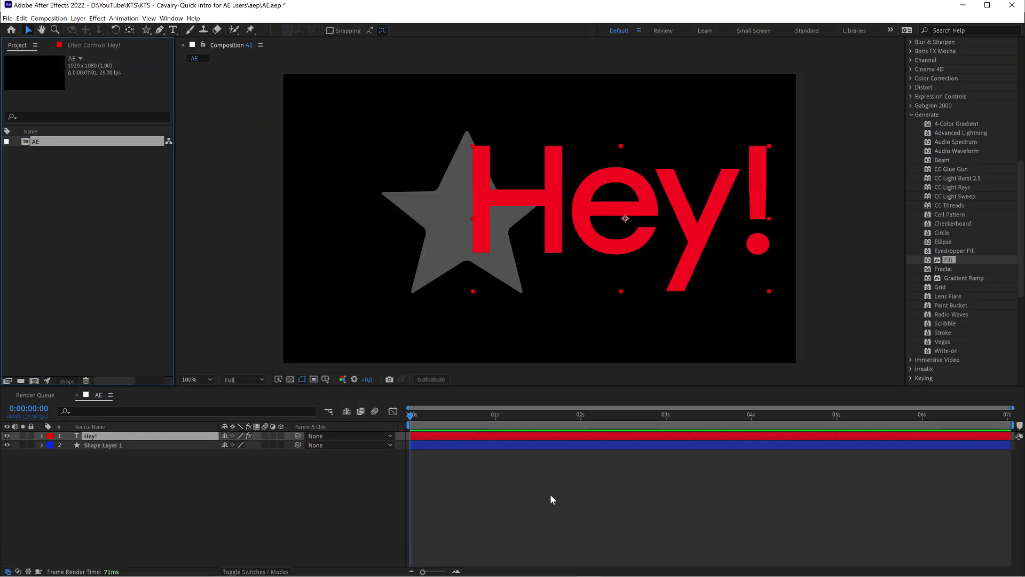
{"action": "left_click", "coordinate": [968, 6]}
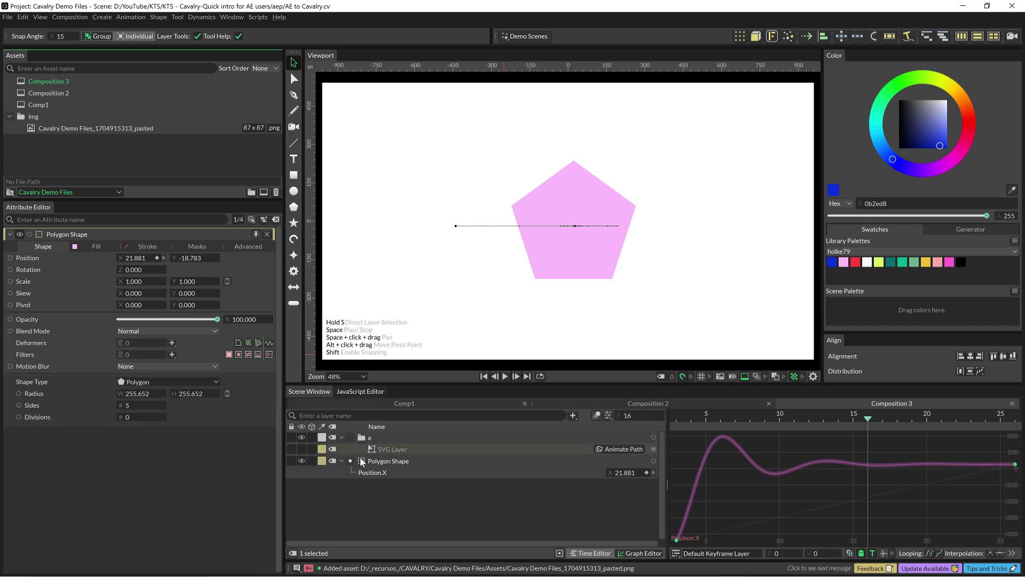
Open Comp1 and connect the Text Shape's Oscillator to the Offset attribute of Chop Path.
{"action": "double_click", "coordinate": [68, 103]}
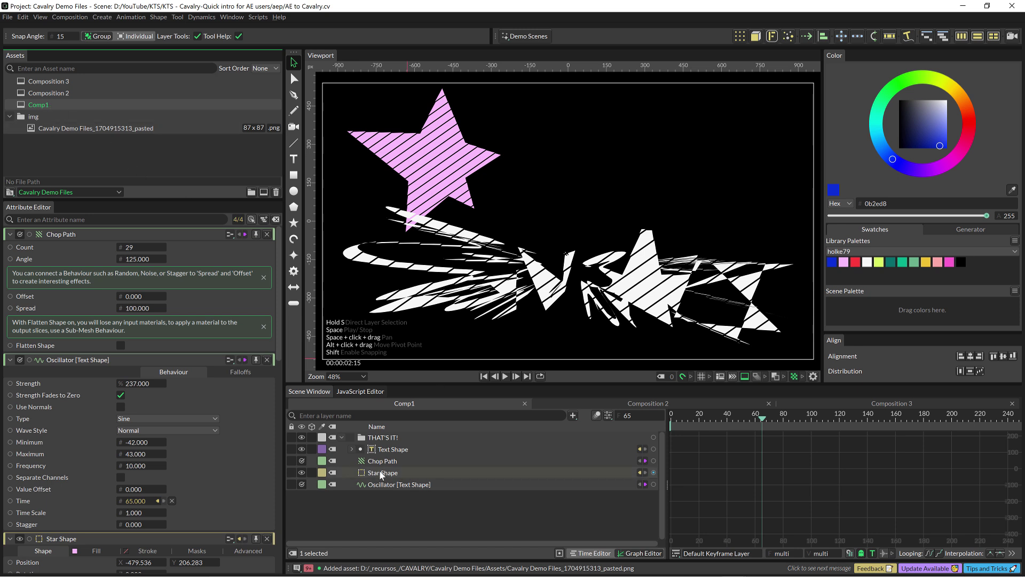
{"action": "left_click_drag", "start_coordinate": [654, 485], "coordinate": [129, 300]}
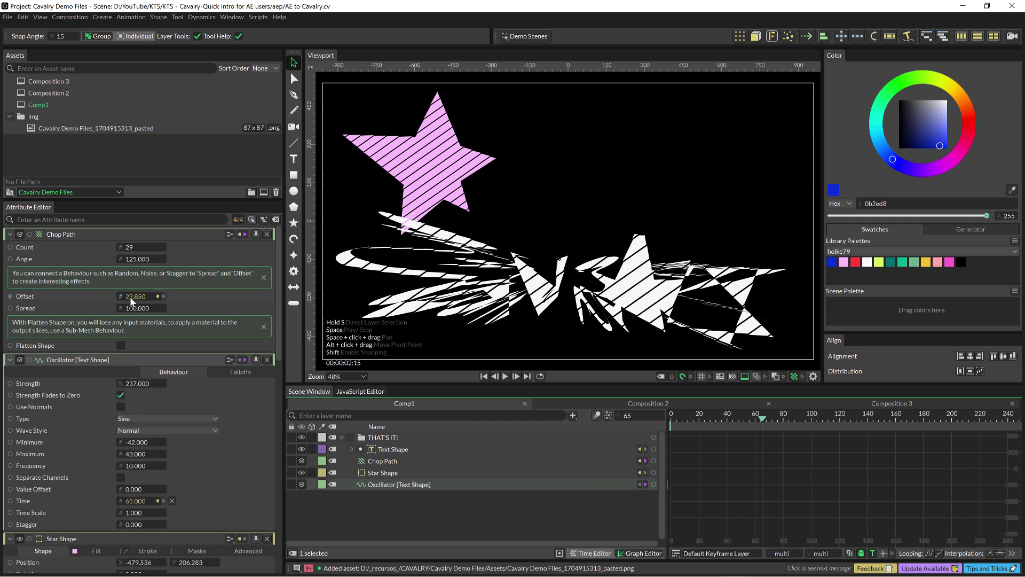